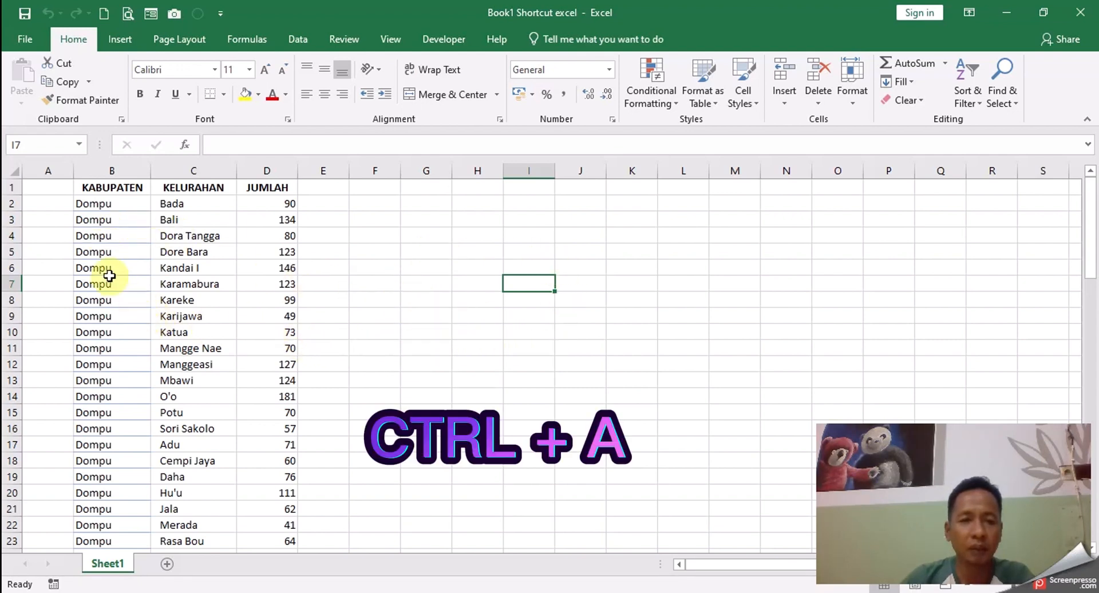
- Select the whole data range around cell B2, extend the selection to the entire worksheet, and clear it
click(100, 203)
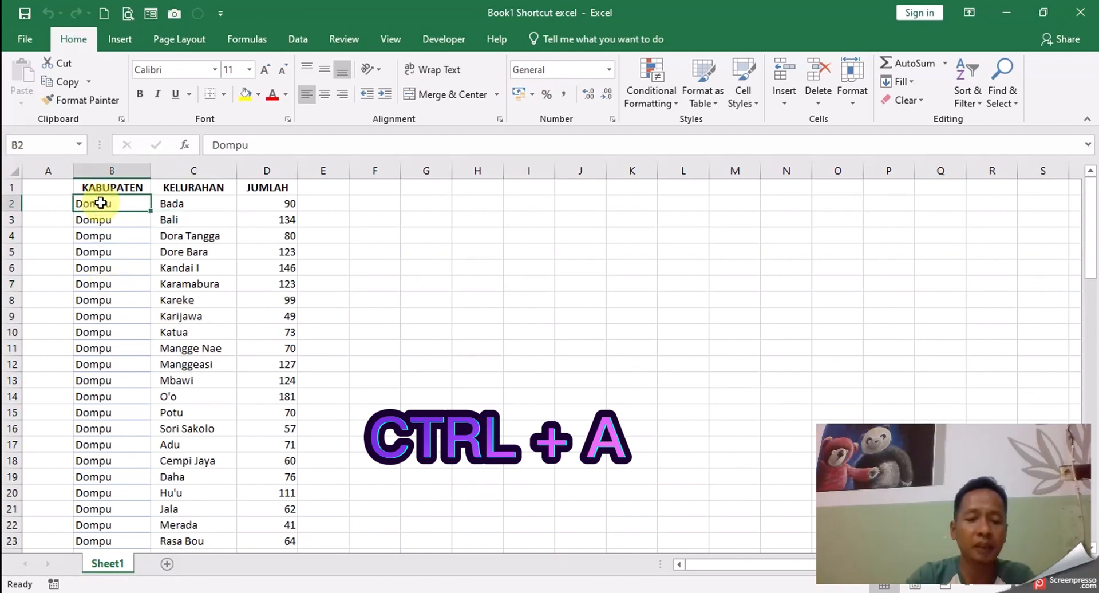
key(ctrl+a)
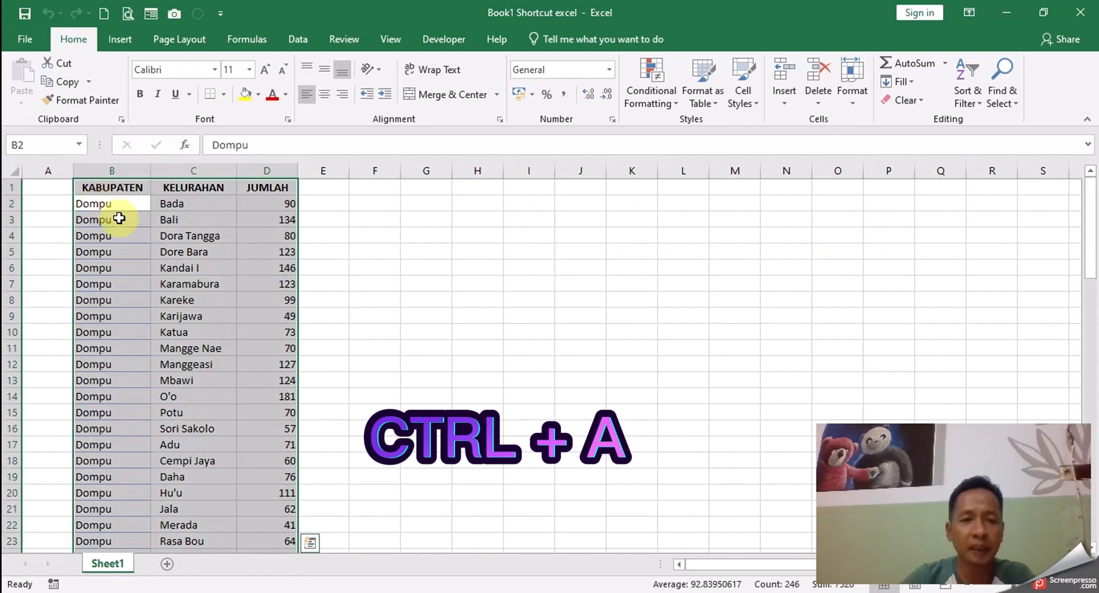
mouse_move(1092, 221)
mouse_down()
mouse_move(1091, 263)
mouse_move(1091, 218)
mouse_up()
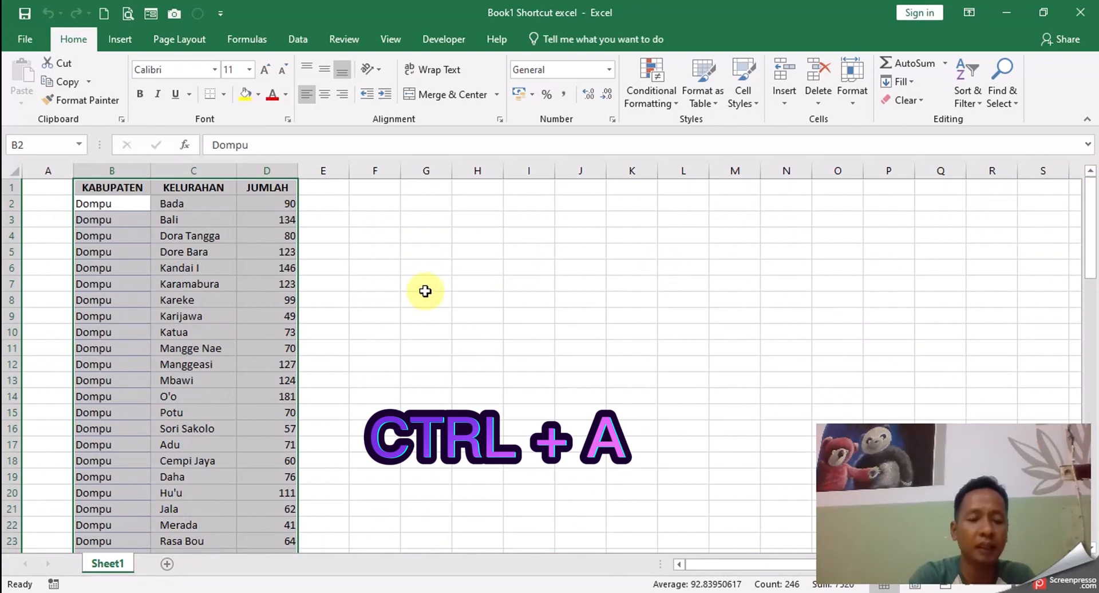
key(ctrl+a)
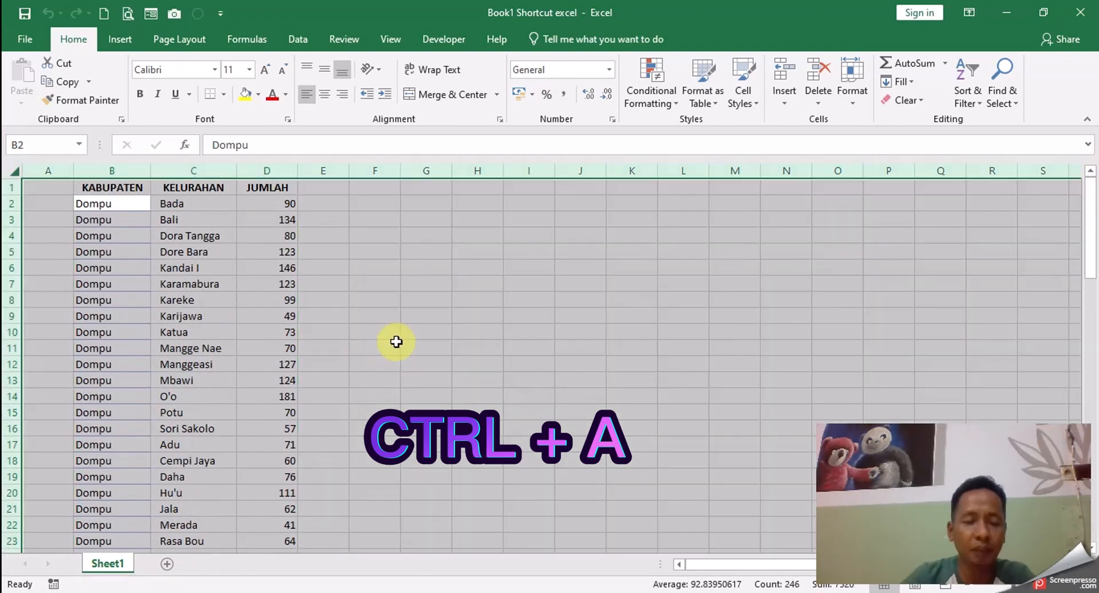
click(417, 310)
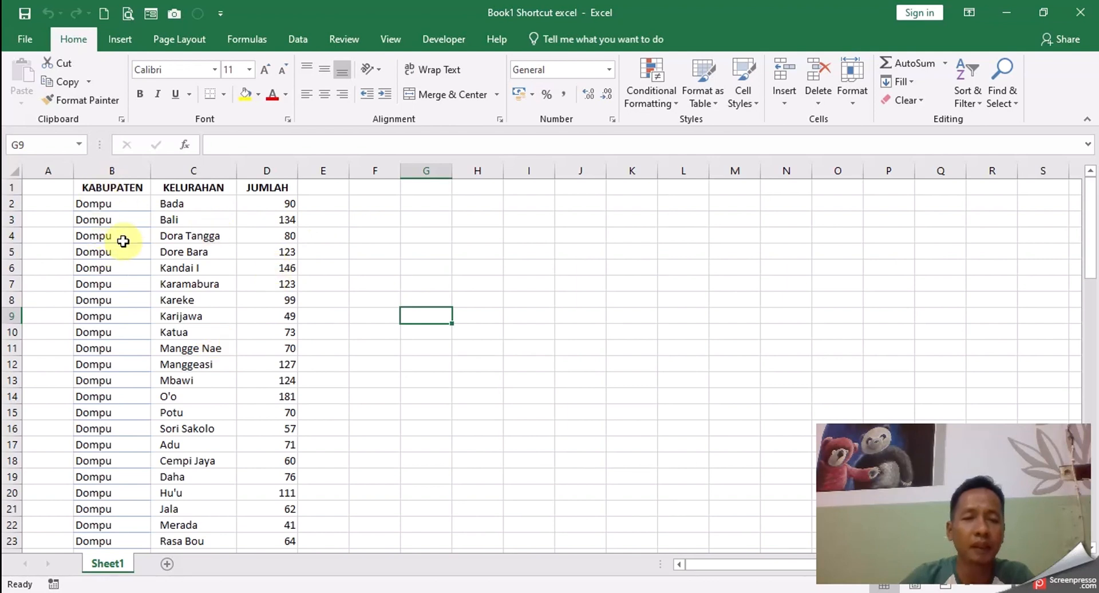
- Convert the data range B1:D82 into a table with headers
click(127, 268)
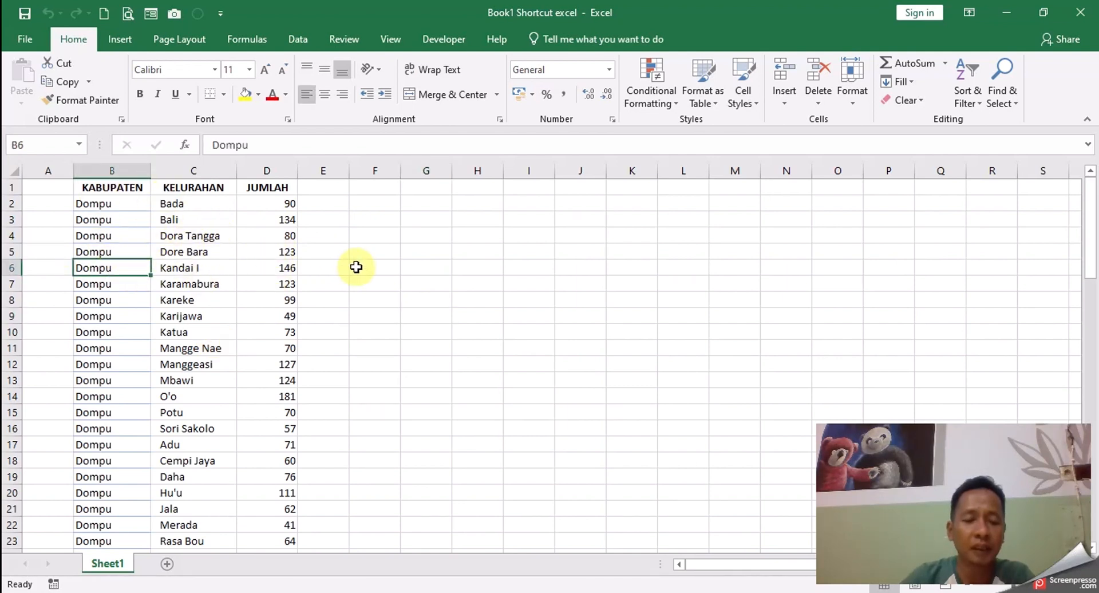
key(ctrl+t)
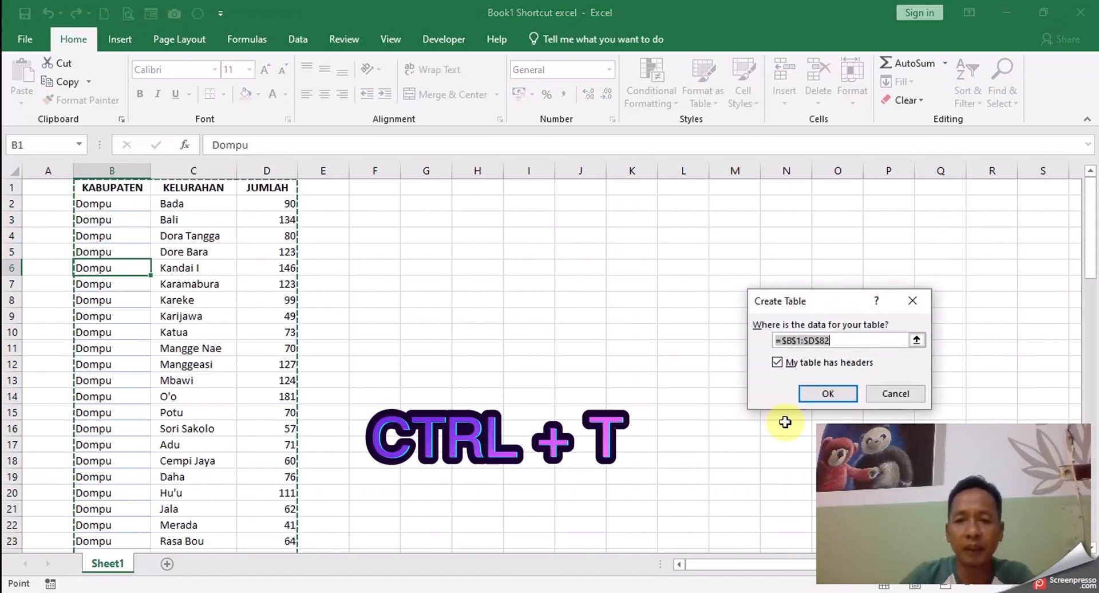
click(832, 394)
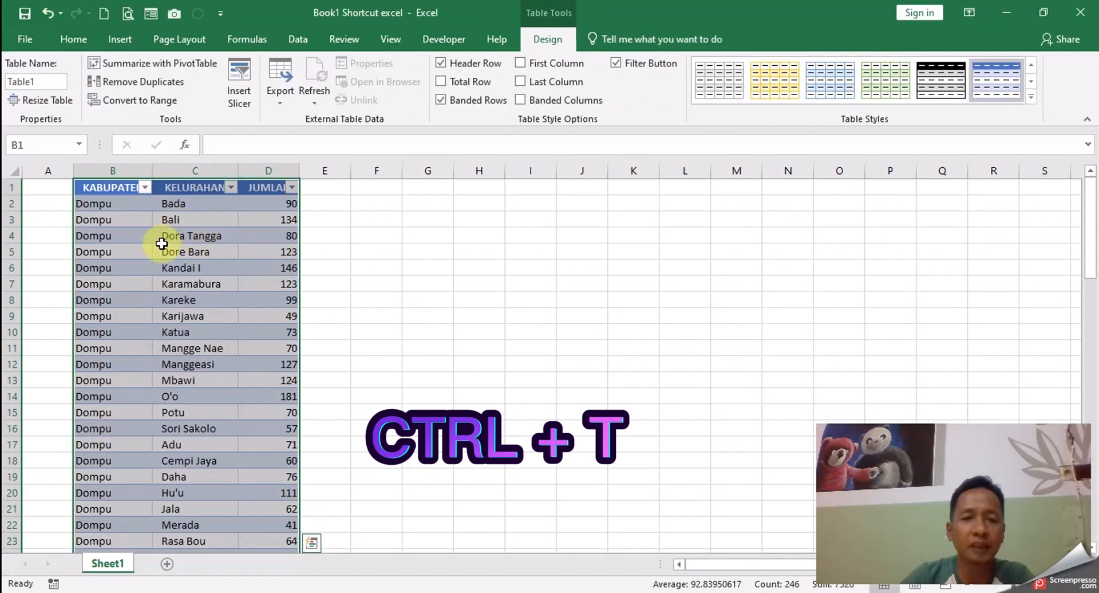
click(200, 275)
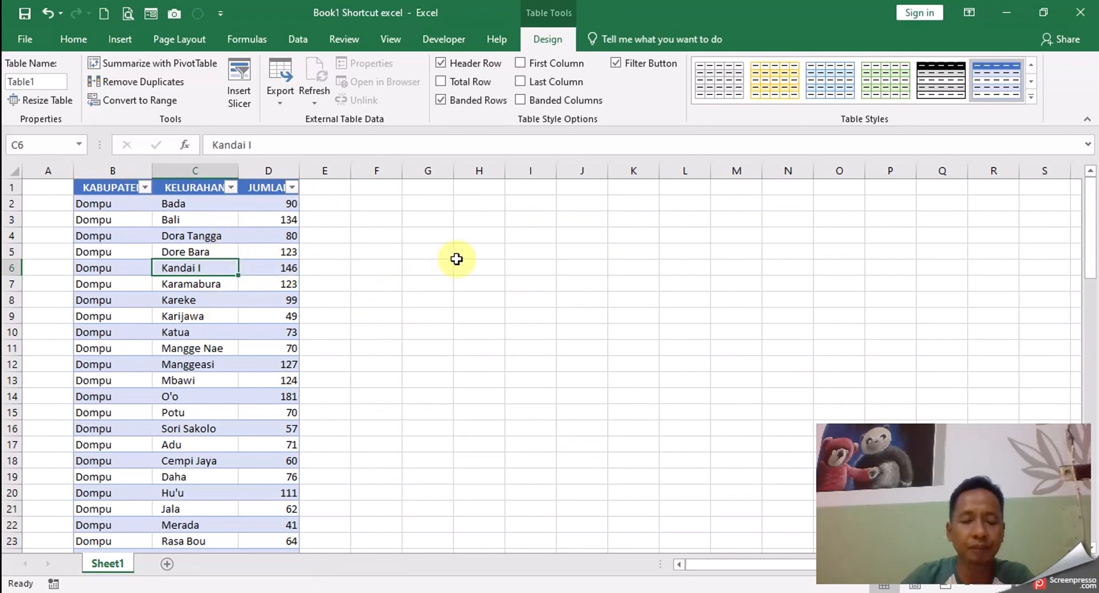
- Undo the table conversion and redo it
key(ctrl+z)
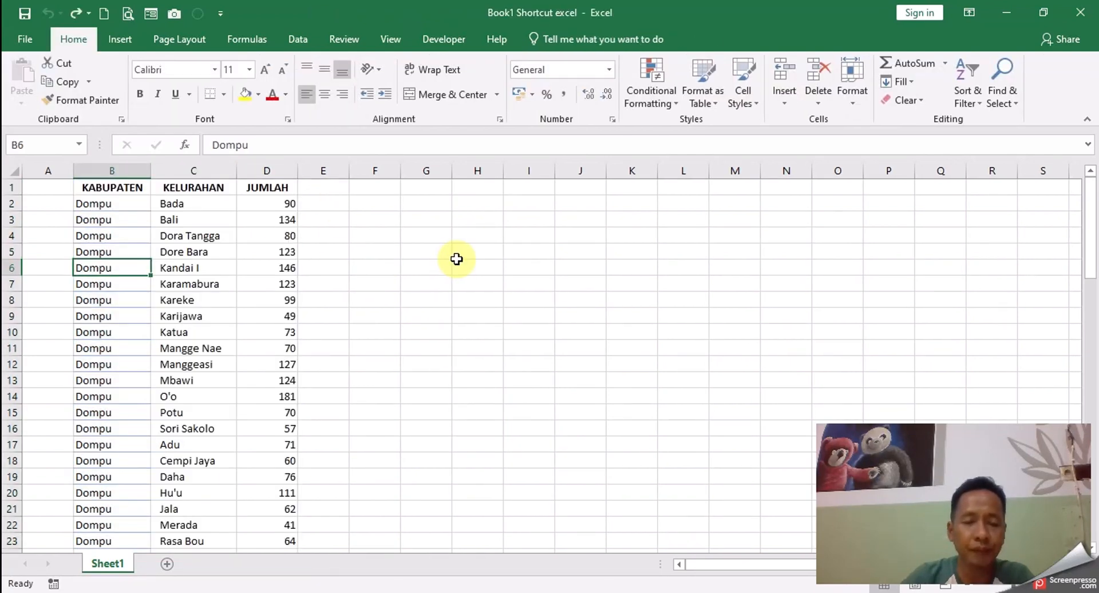
click(77, 11)
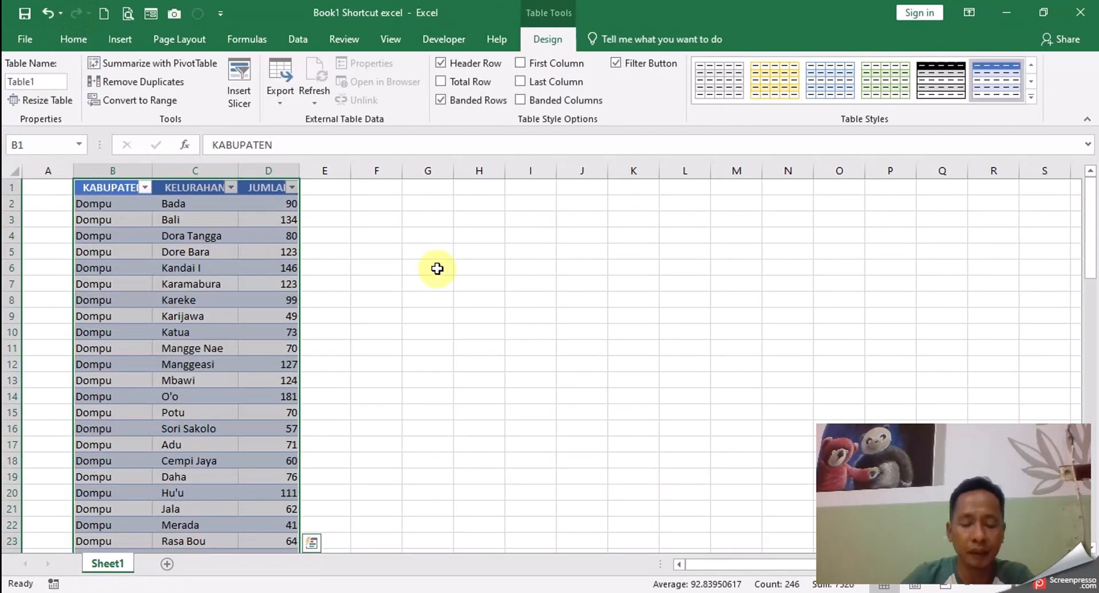
click(438, 269)
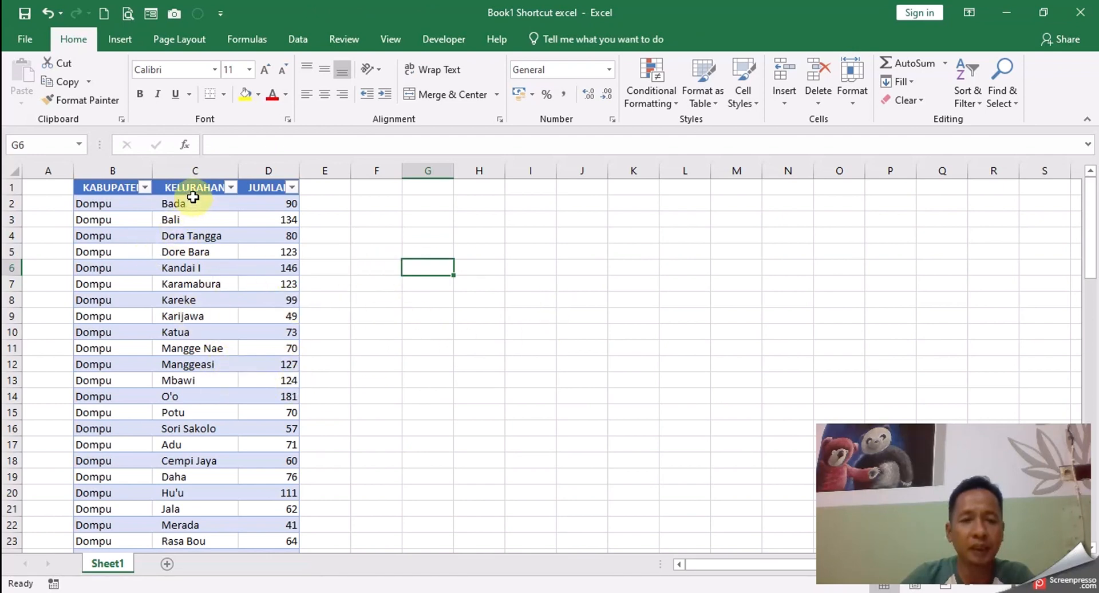
- Insert a column chart from C2:D11 and apply the second and sixth preset chart styles in turn
drag(191, 200, 279, 351)
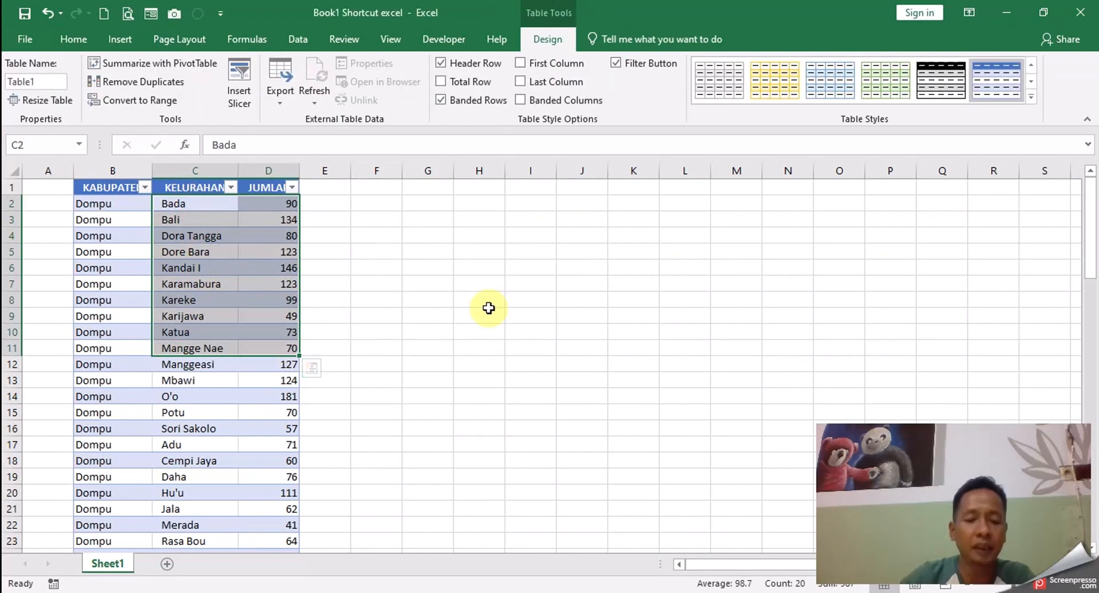
key(alt+F1)
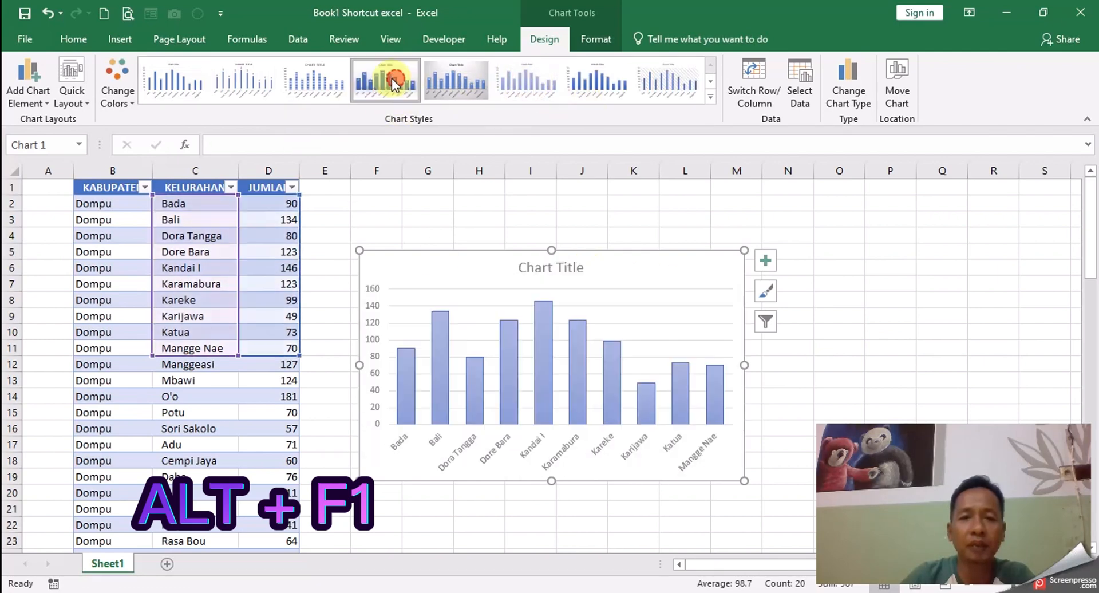
click(248, 77)
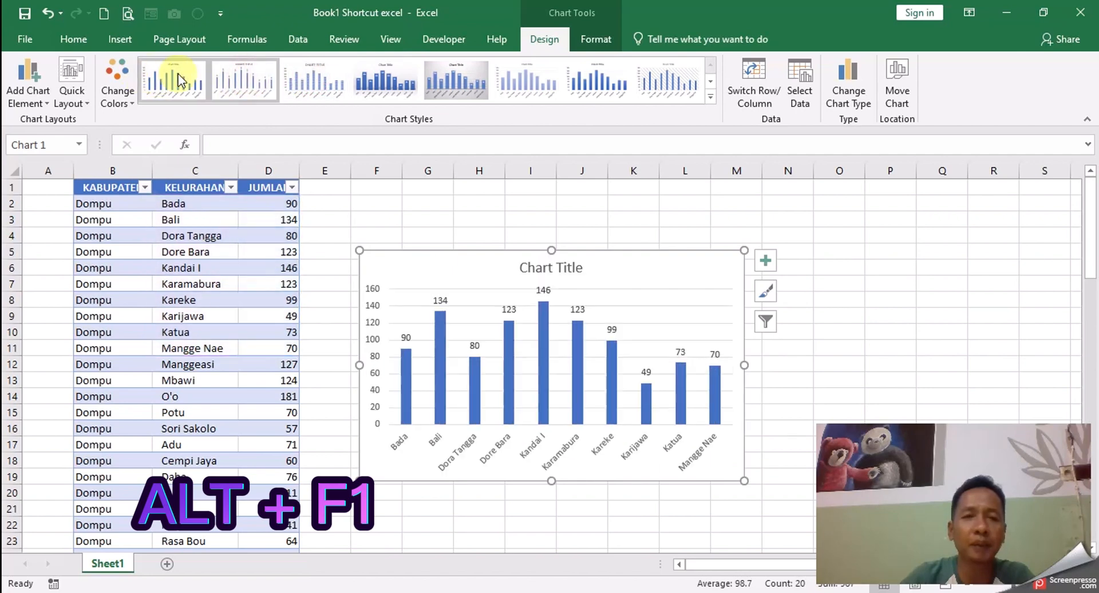
click(537, 77)
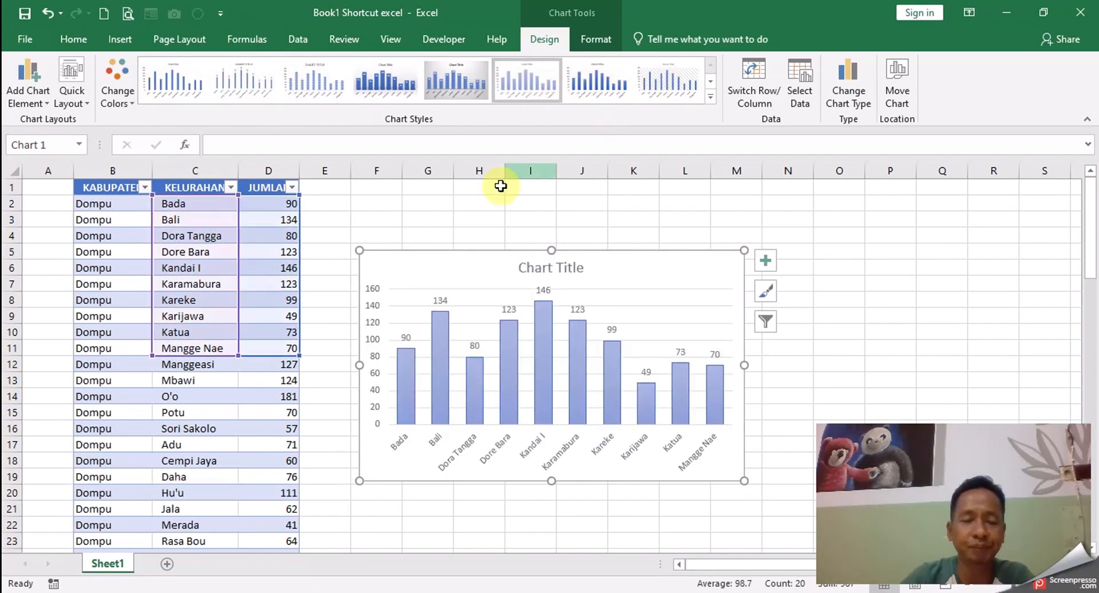
click(444, 212)
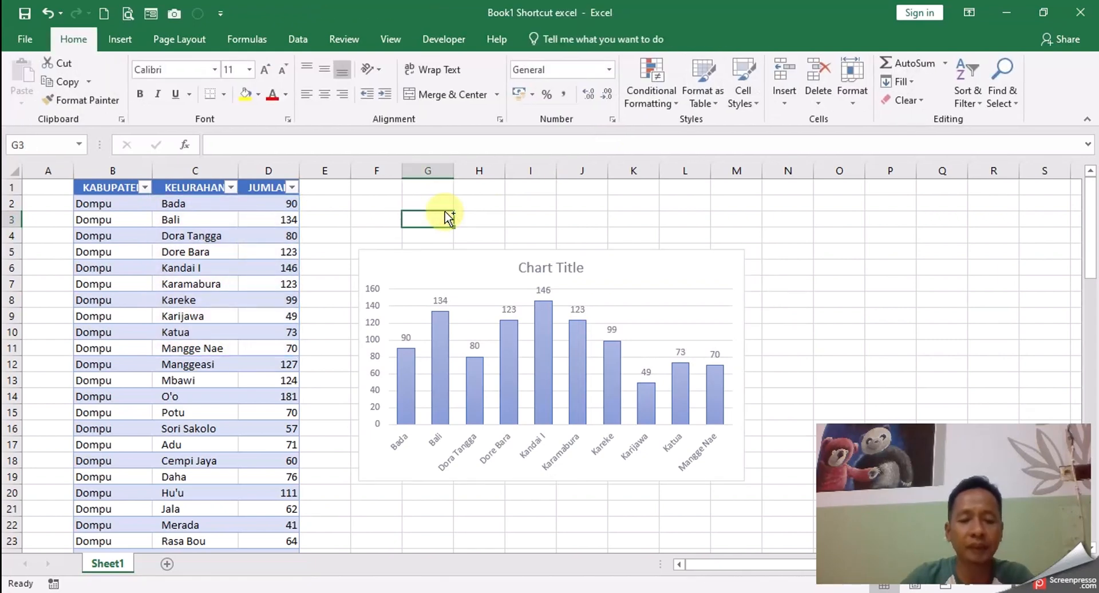
- Remove the column chart and undo the table conversion to restore the plain data range
click(437, 258)
key(Delete)
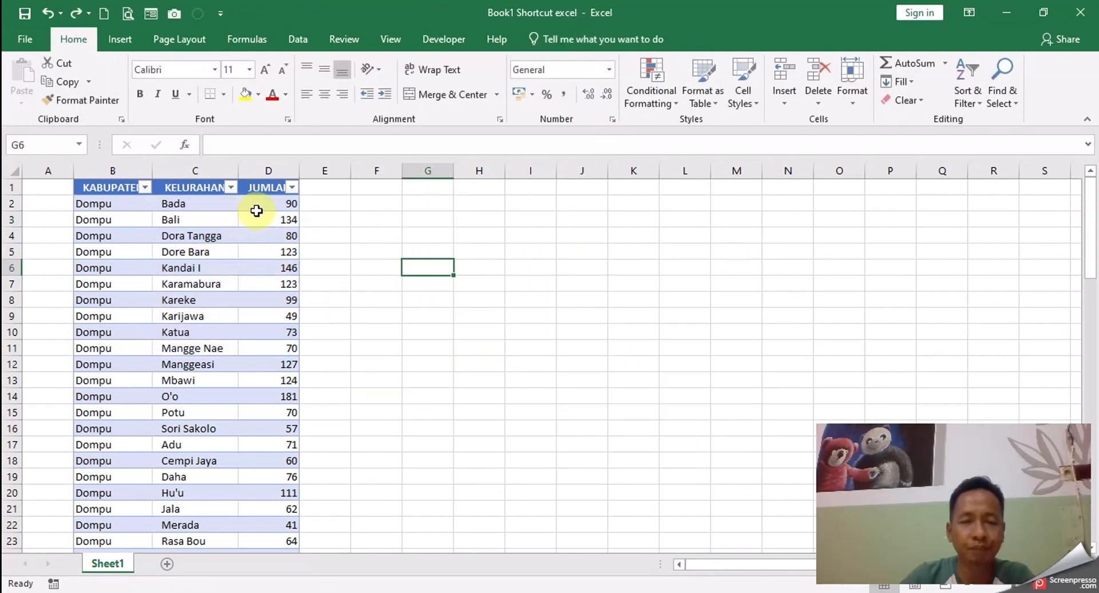
click(265, 237)
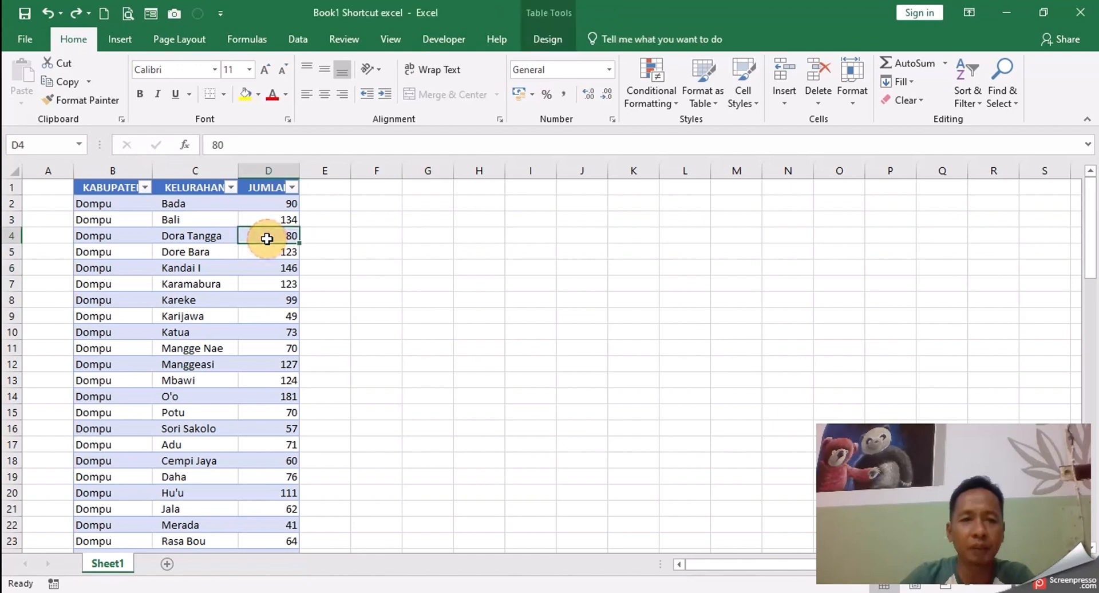
key(ctrl+z)
key(ctrl+z)
key(ctrl+z)
click(392, 266)
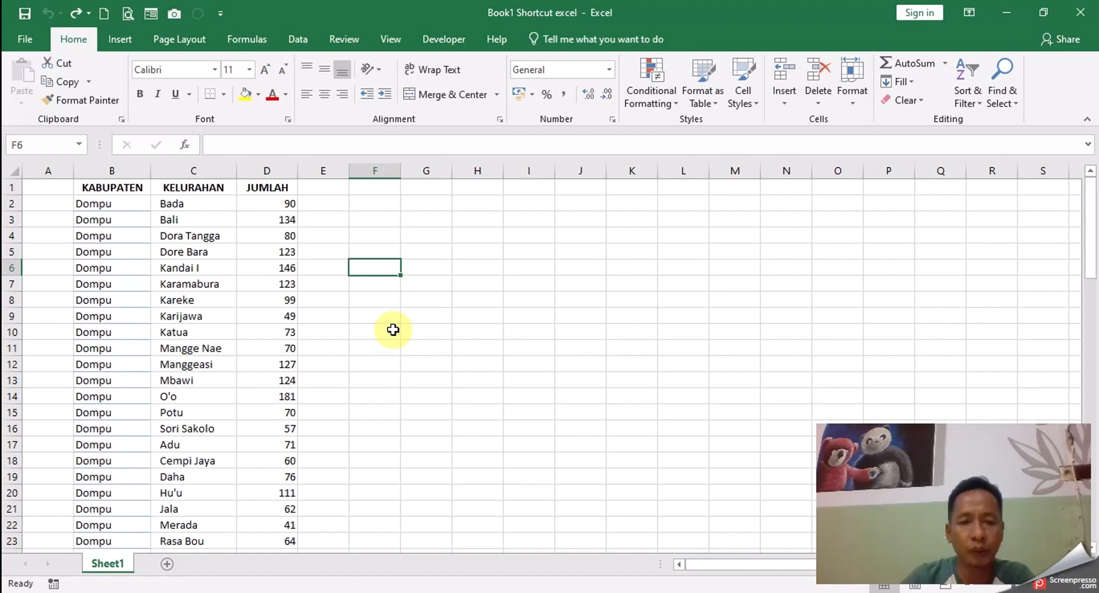
drag(109, 186, 246, 186)
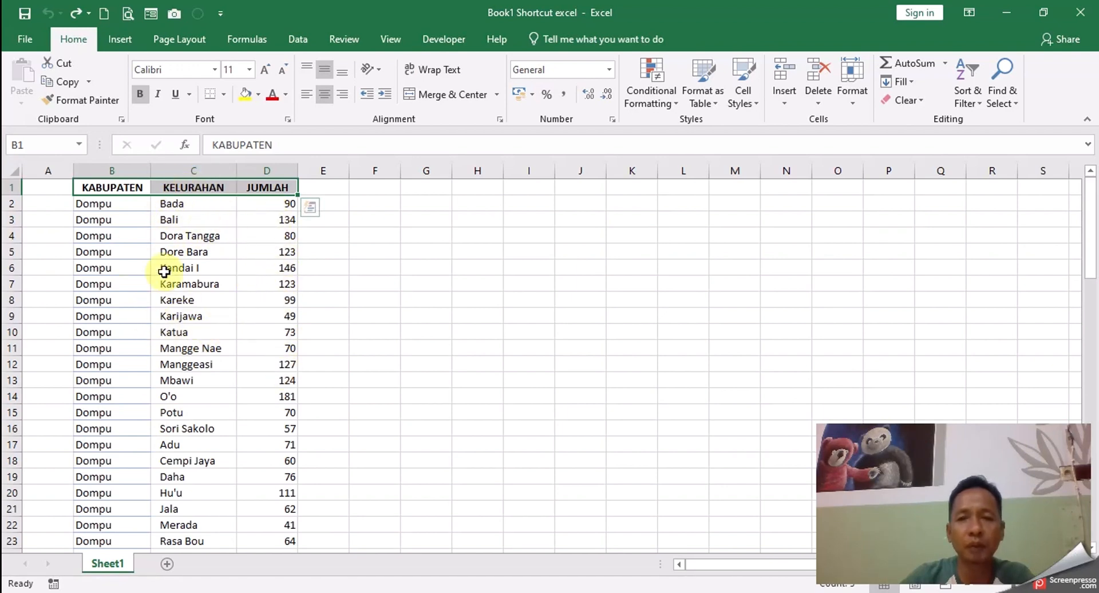
click(209, 282)
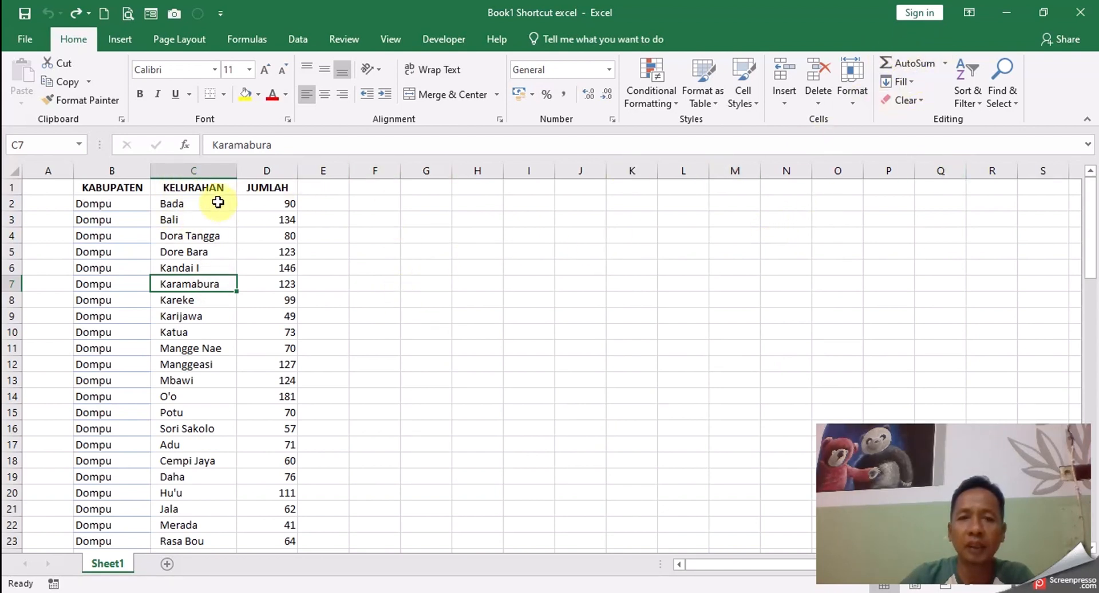
click(207, 187)
click(969, 83)
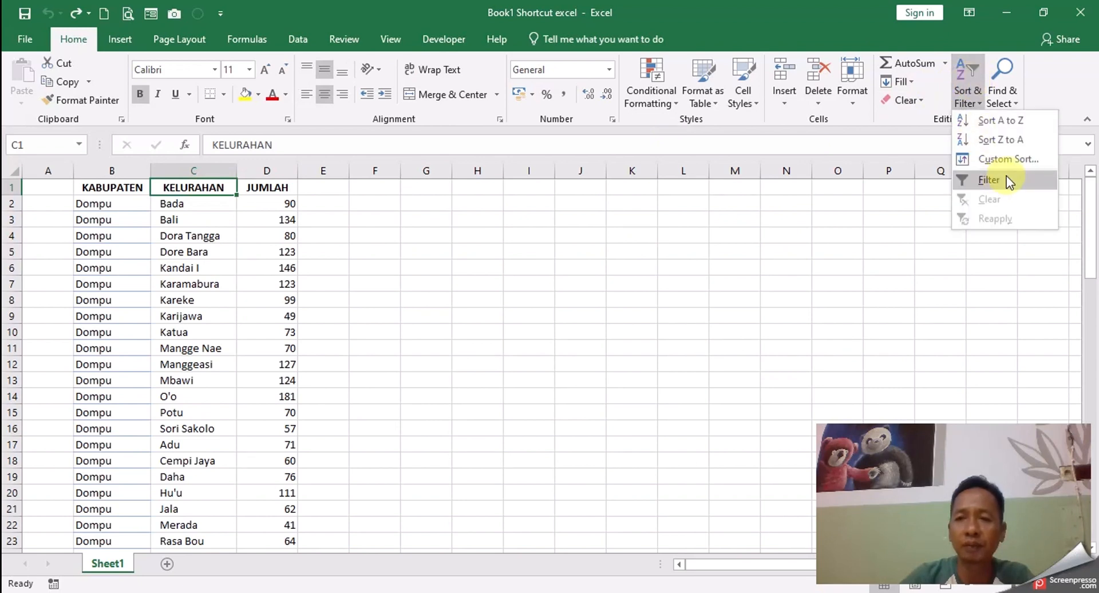
click(375, 292)
click(186, 266)
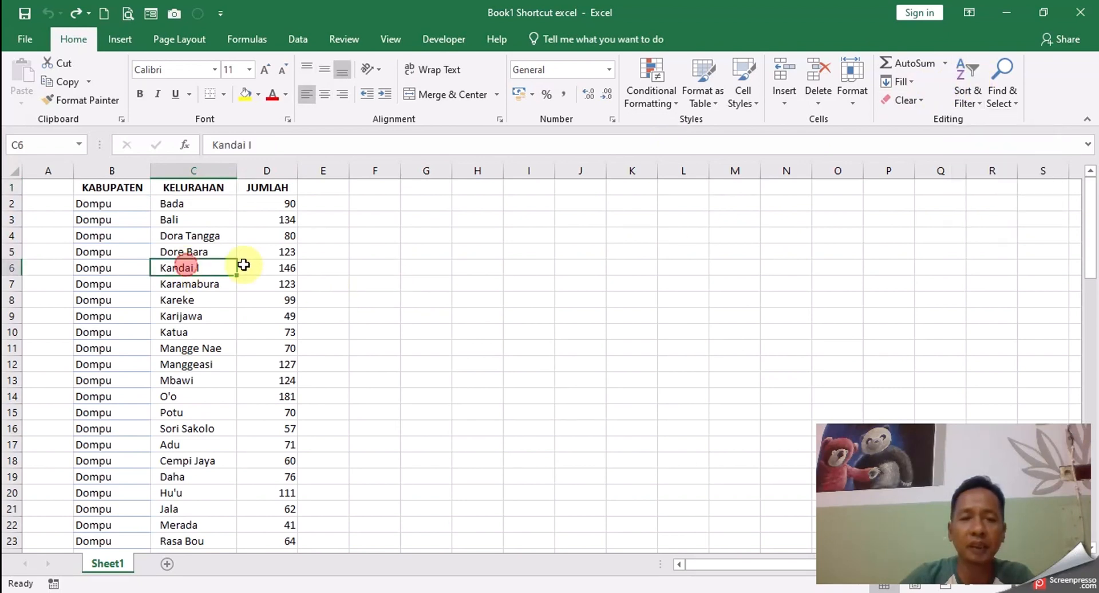
click(387, 267)
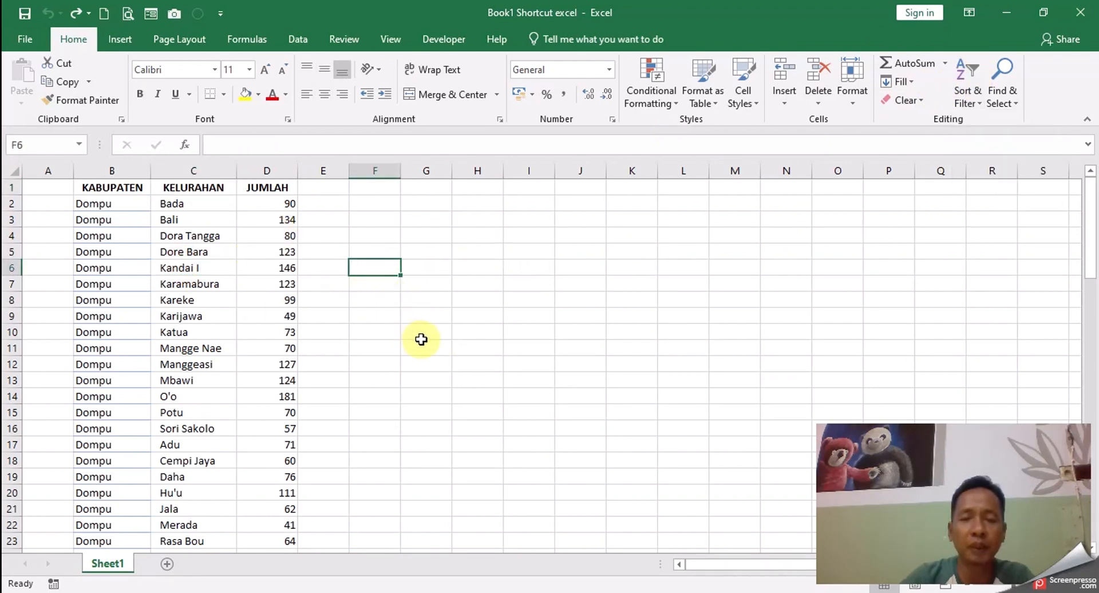
- Turn on filters for the data range's headers and view the filter options of the KELURAHAN column
click(189, 236)
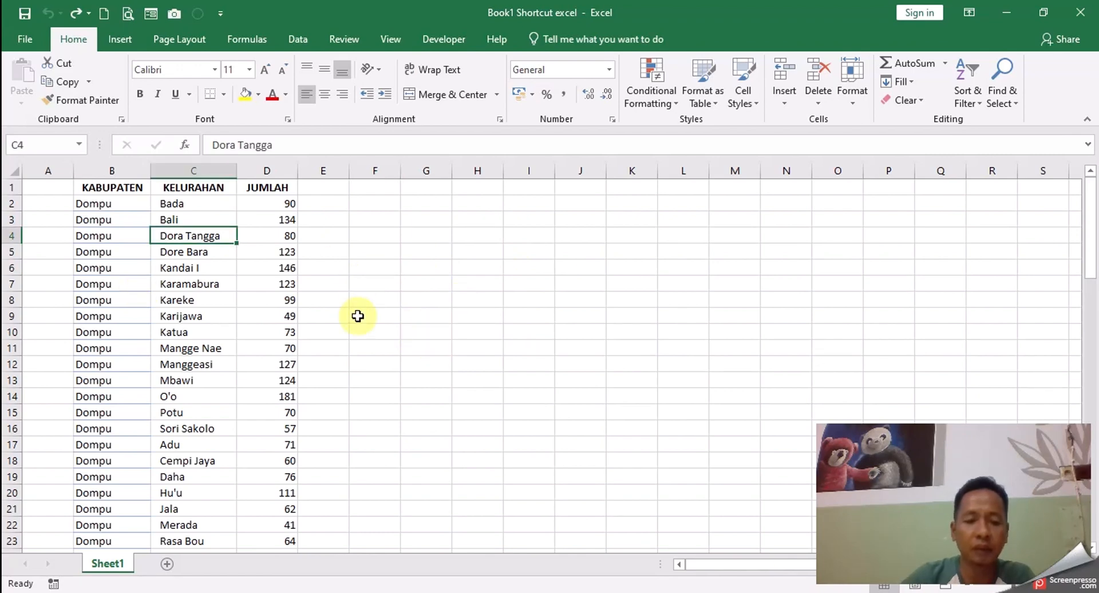
key(ctrl+shift+l)
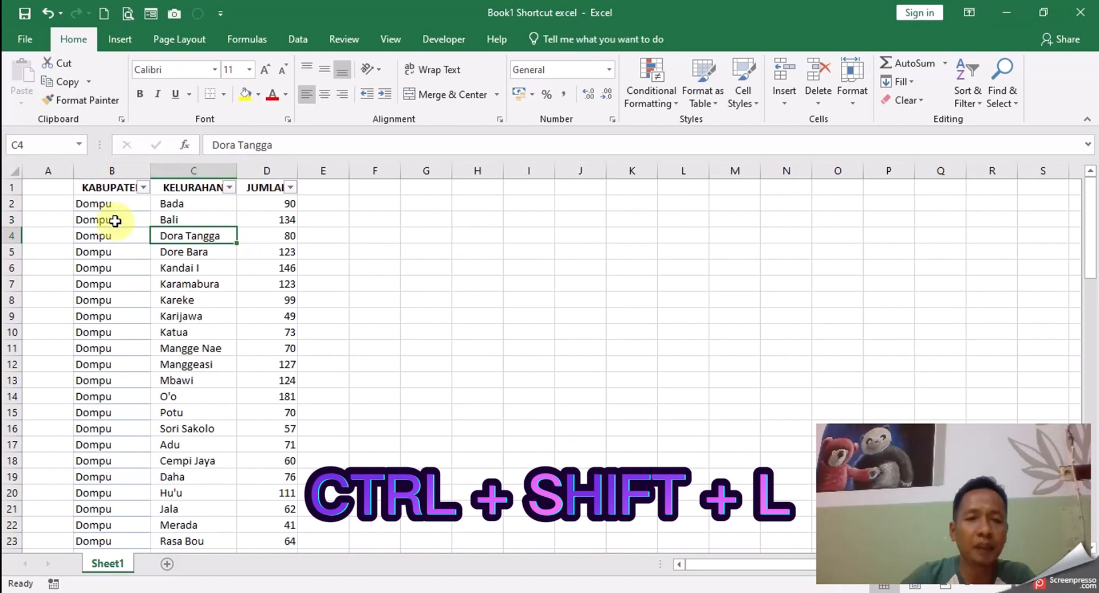
click(229, 188)
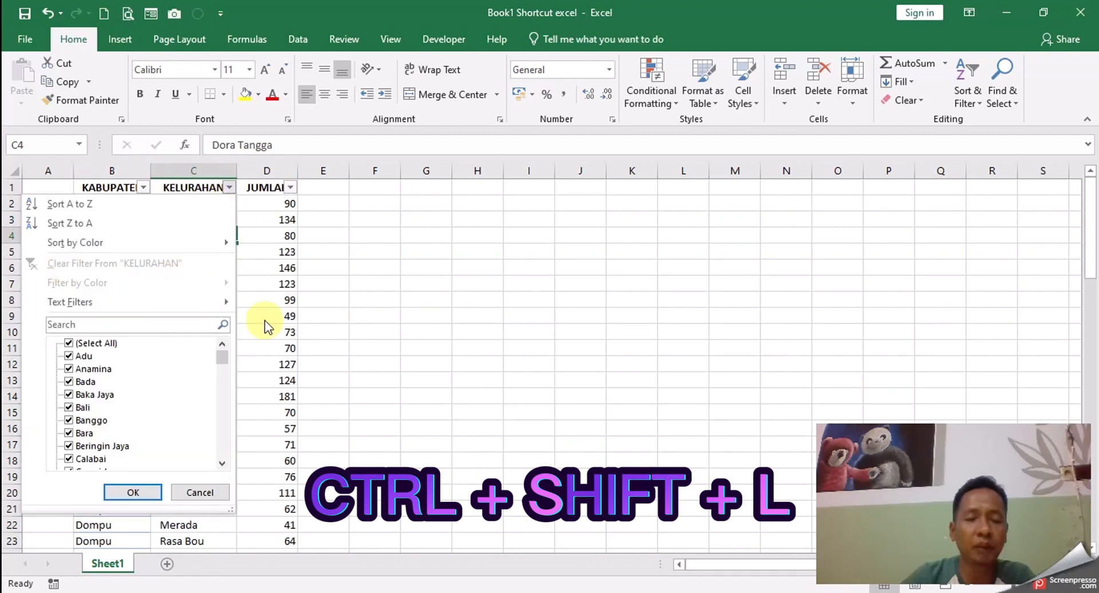
click(259, 275)
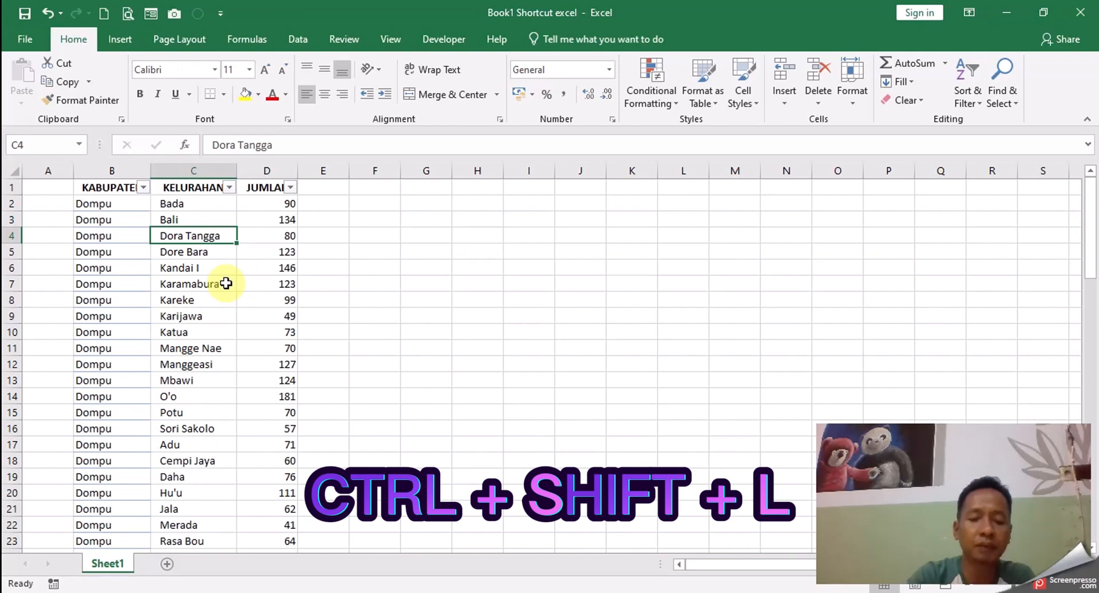
- Turn off the header filters and select the first KABUPATEN entry in cell B2
key(ctrl+shift+l)
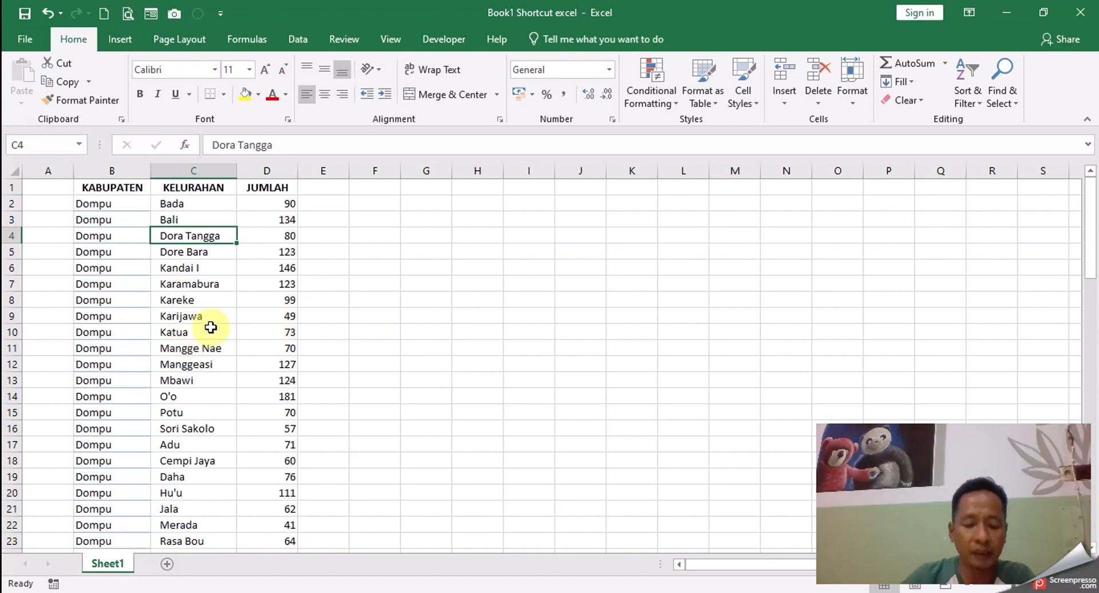
click(97, 204)
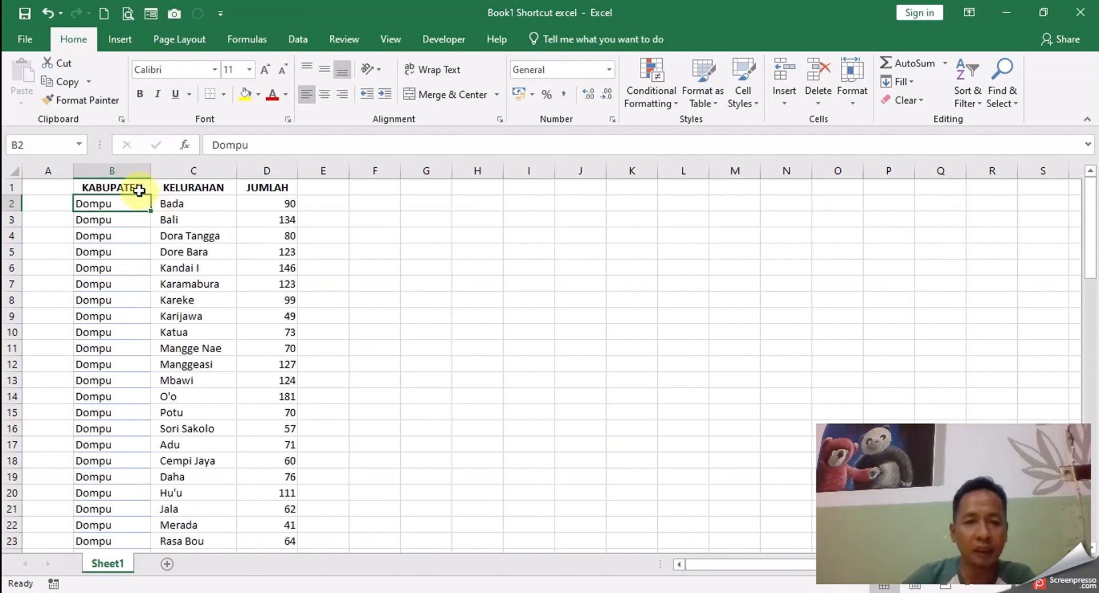
click(139, 188)
click(115, 205)
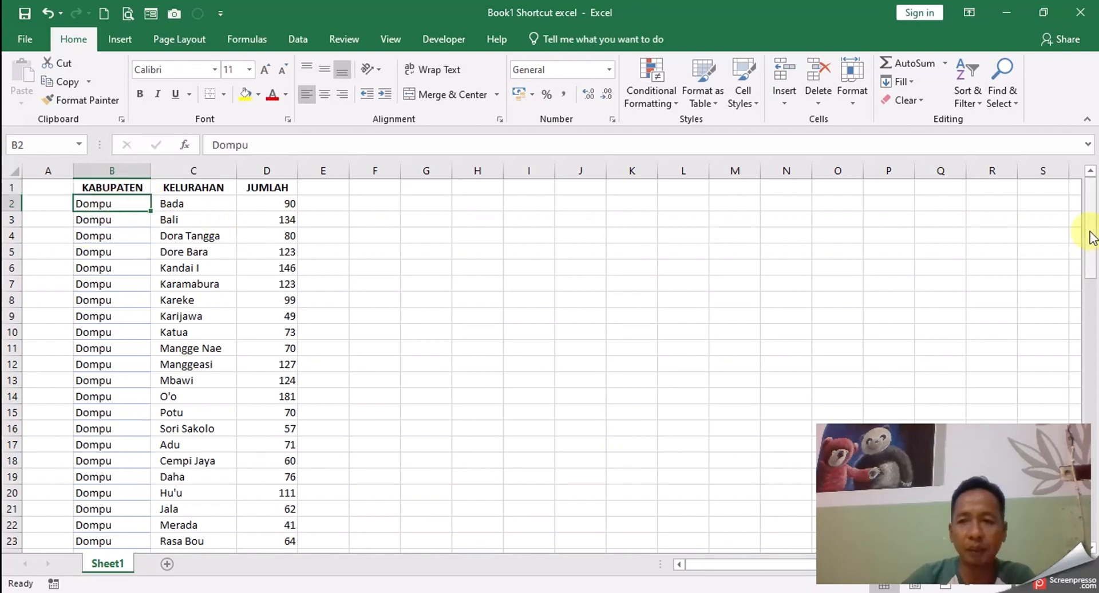
- Go to the end of the data and select the last KABUPATEN entry in cell B82
drag(1093, 232, 1095, 418)
scroll(139, 497, down, 5)
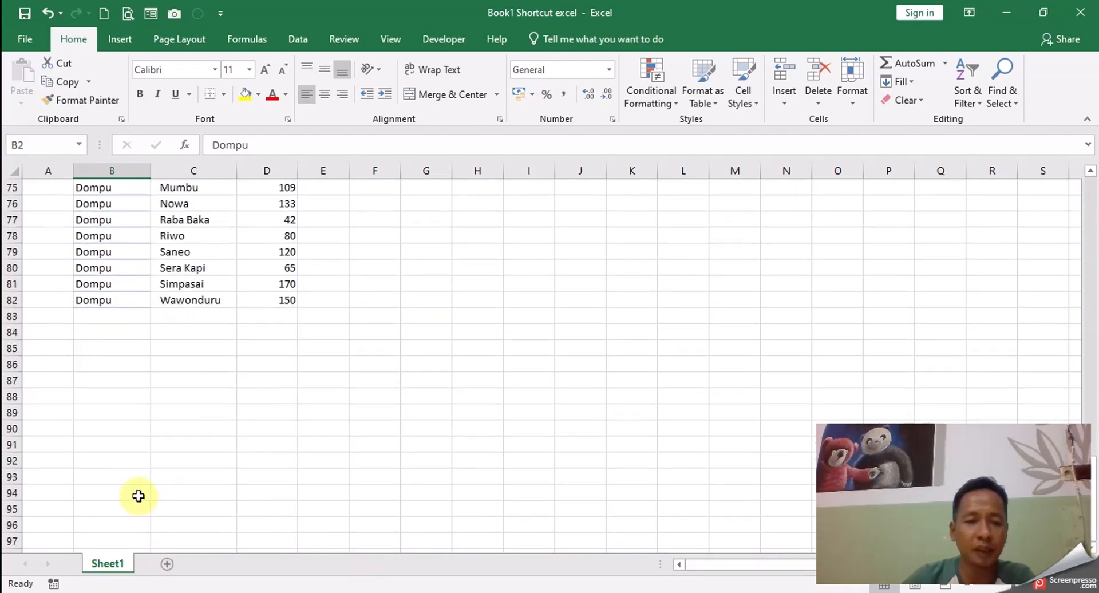
click(117, 300)
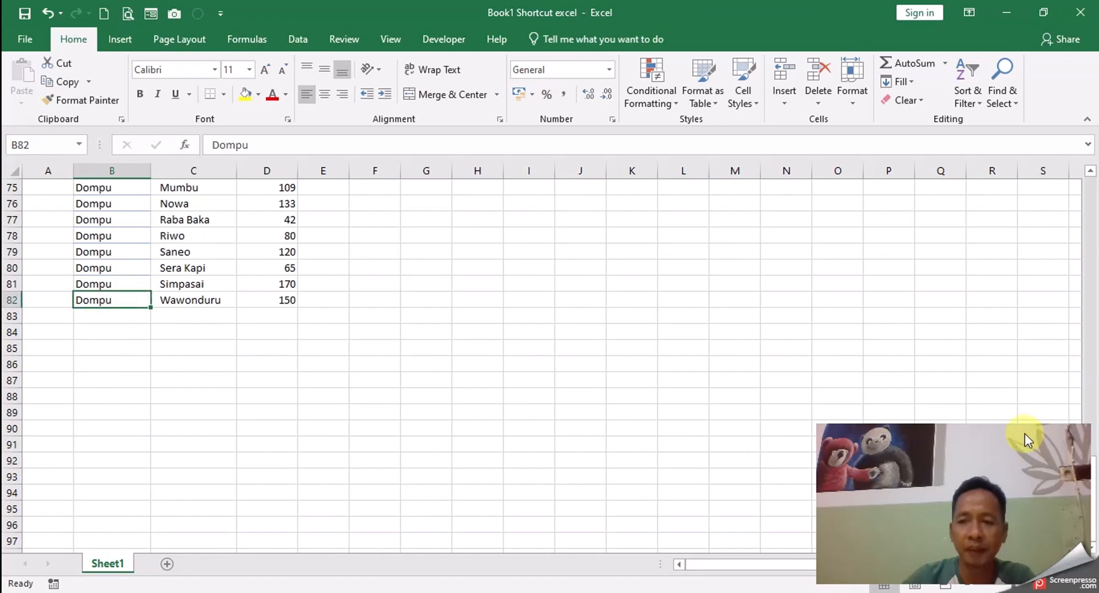
drag(1024, 434, 1003, 427)
click(1092, 481)
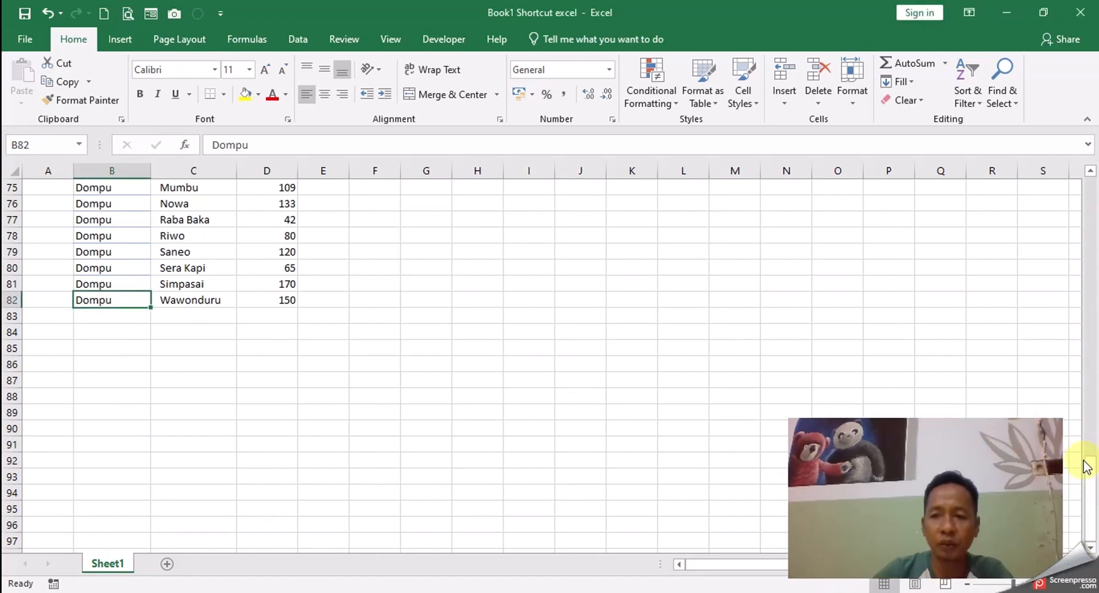
- Return to cell B2 and move cell by cell down the KABUPATEN column to B31
drag(1086, 467, 1062, 179)
click(125, 202)
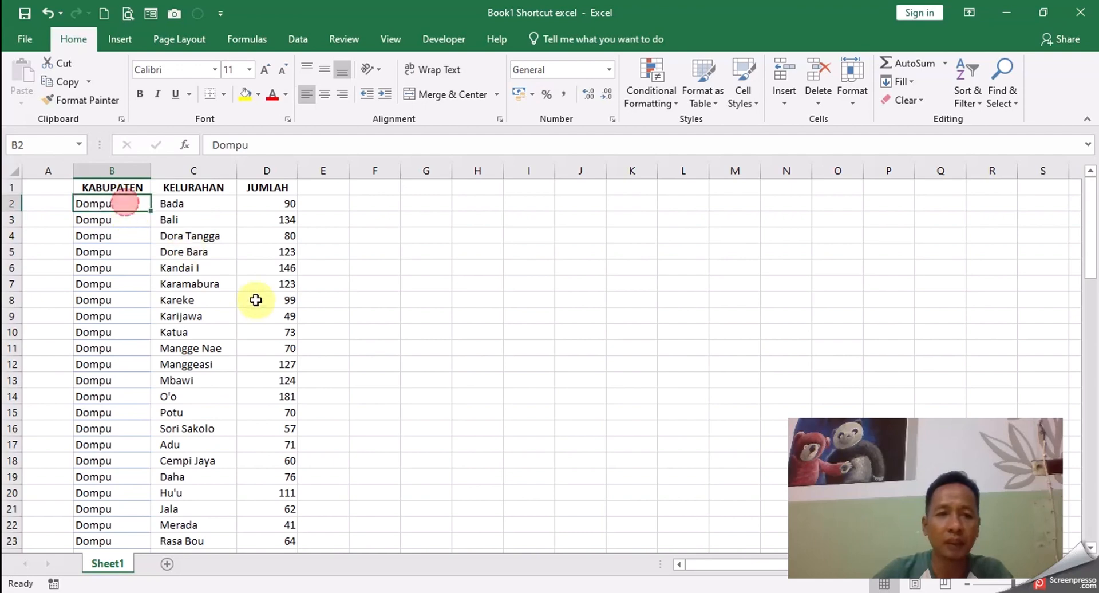
key(Down)
key(Down)
key(Down)
key(Down)
key(Down)
key(Down)
key(Down)
key(Down)
key(Down)
key(Down)
key(Down)
key(Down)
key(Down)
key(Down)
key(Down)
key(Down)
key(Down)
key(Down)
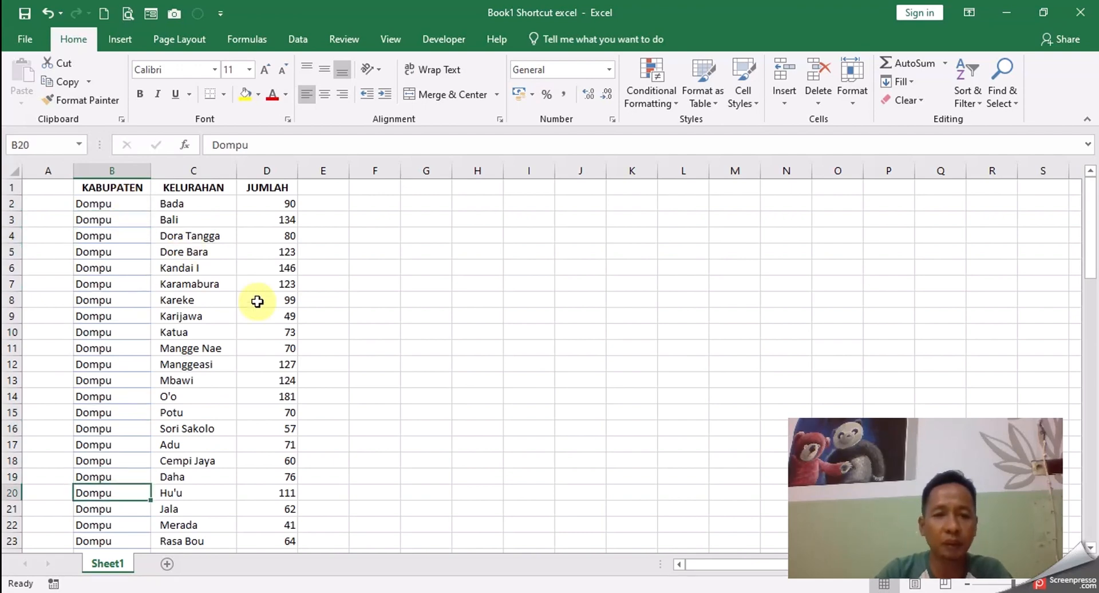
key(Down)
key(Down)
key(Down)
key(Down)
key(Down)
key(Down)
key(Down)
key(Down)
key(Down)
key(Down)
key(Down)
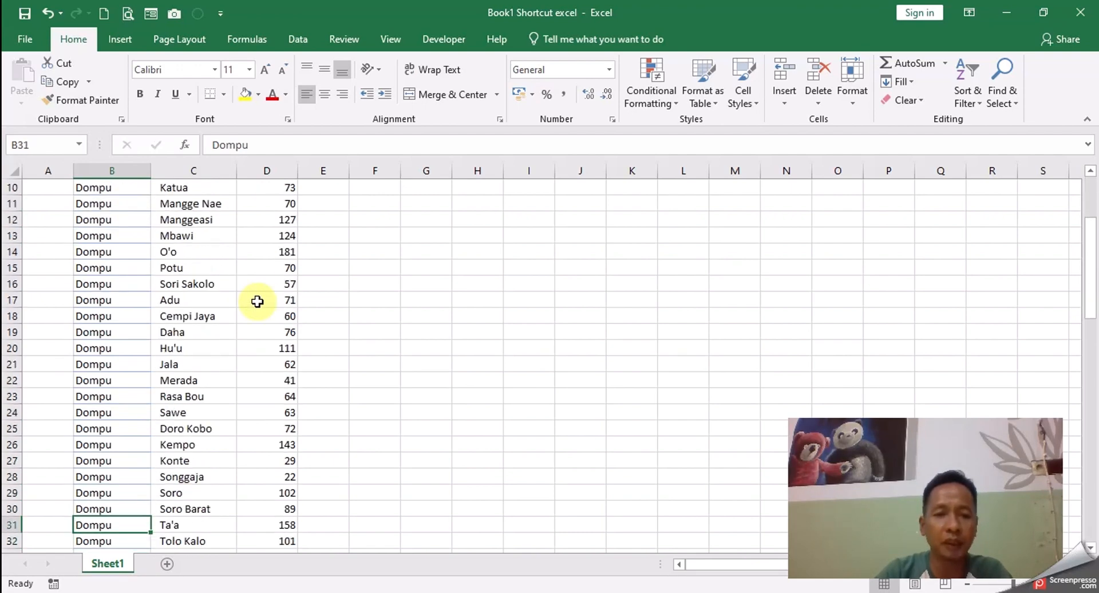
- Move cell by cell back up the KABUPATEN column to the first entry in B2
key(Up)
key(Up)
key(Up)
key(Up)
key(Up)
key(Up)
key(Up)
key(Up)
key(Up)
key(Up)
key(Up)
key(Up)
key(Up)
key(Up)
key(Up)
key(Up)
key(Up)
key(Up)
key(Up)
key(Up)
key(Down)
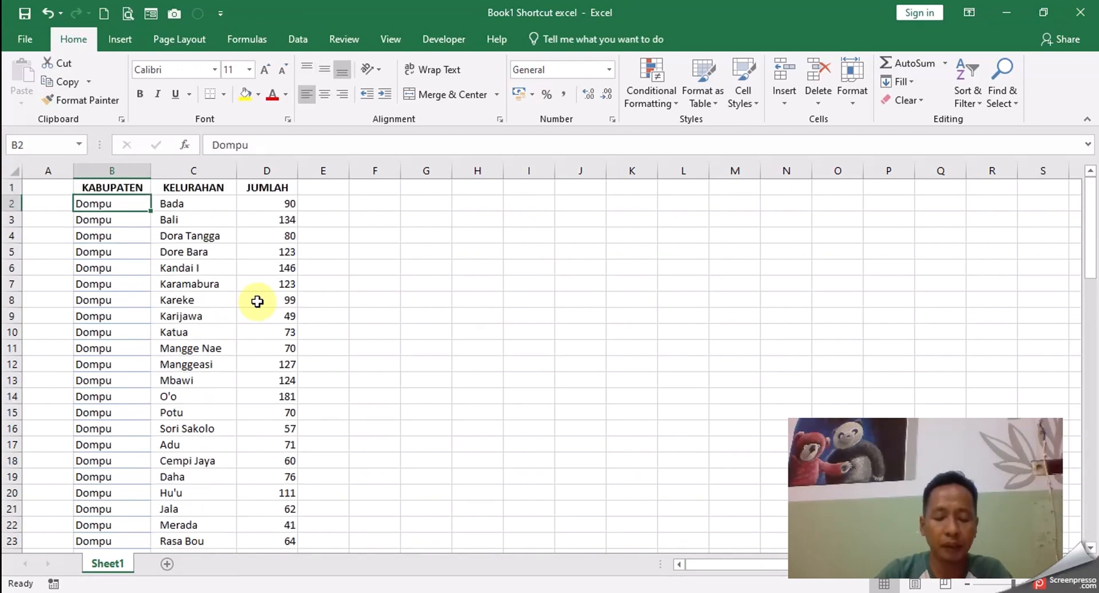
- Jump along the data edges from the last KABUPATEN entry in B82 to header B1 and across to header D1
key(ctrl+Down)
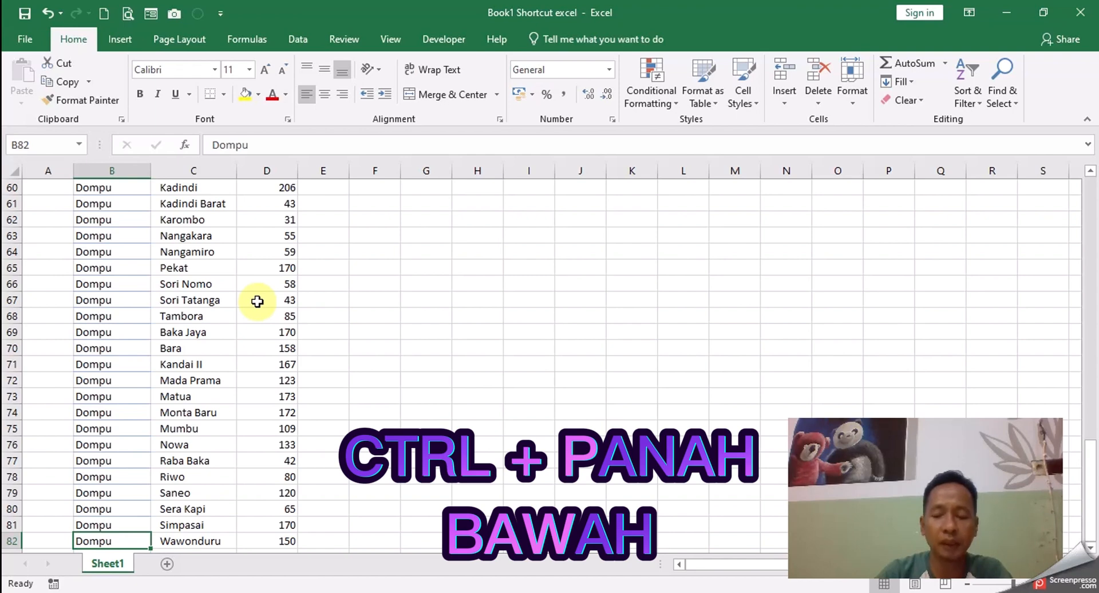
key(ctrl+Up)
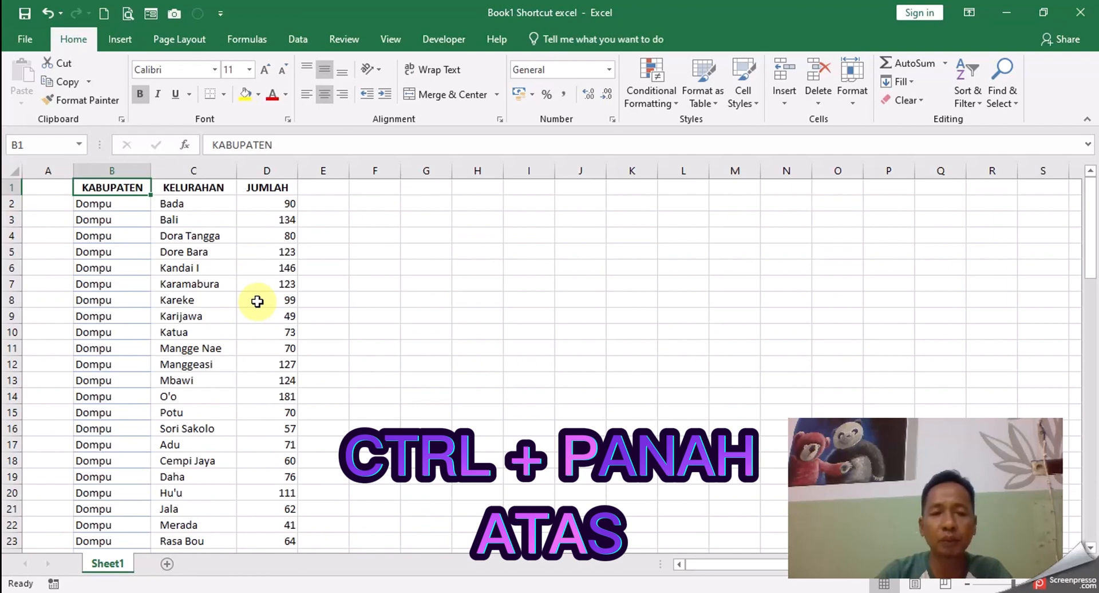
key(ctrl+Right)
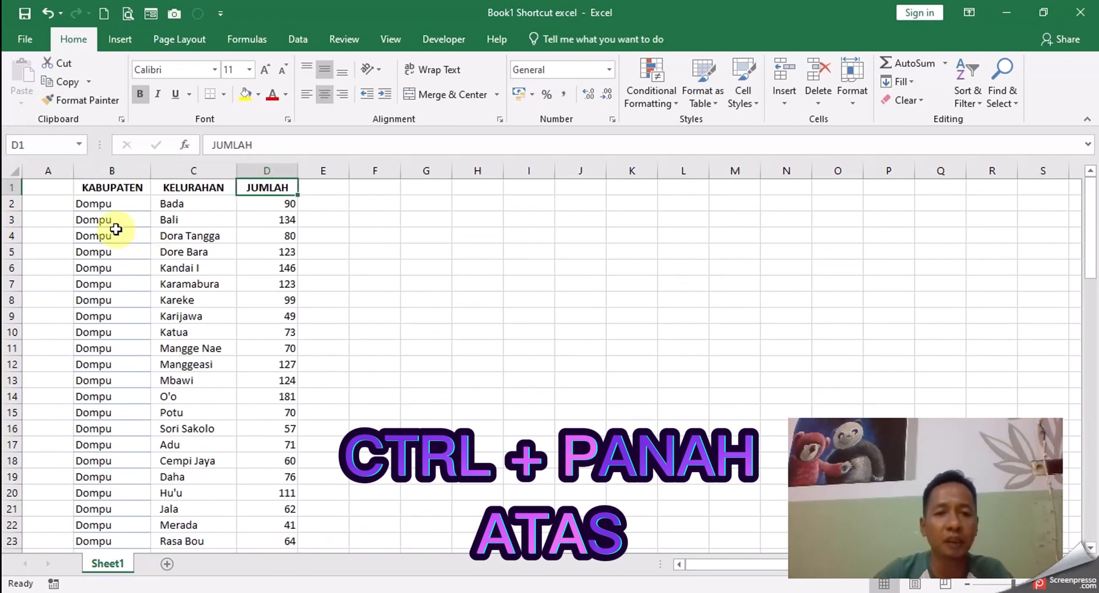
- Select the cells from B3 to Q3 and the whole columns B to D, clearing each selection with an empty cell
drag(112, 223, 964, 224)
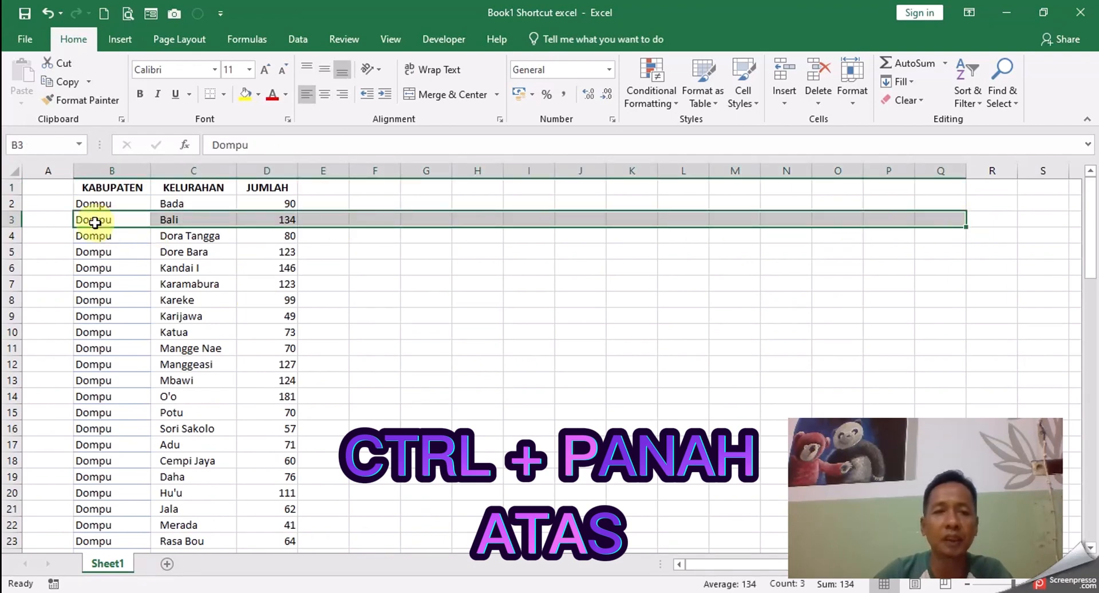
click(369, 235)
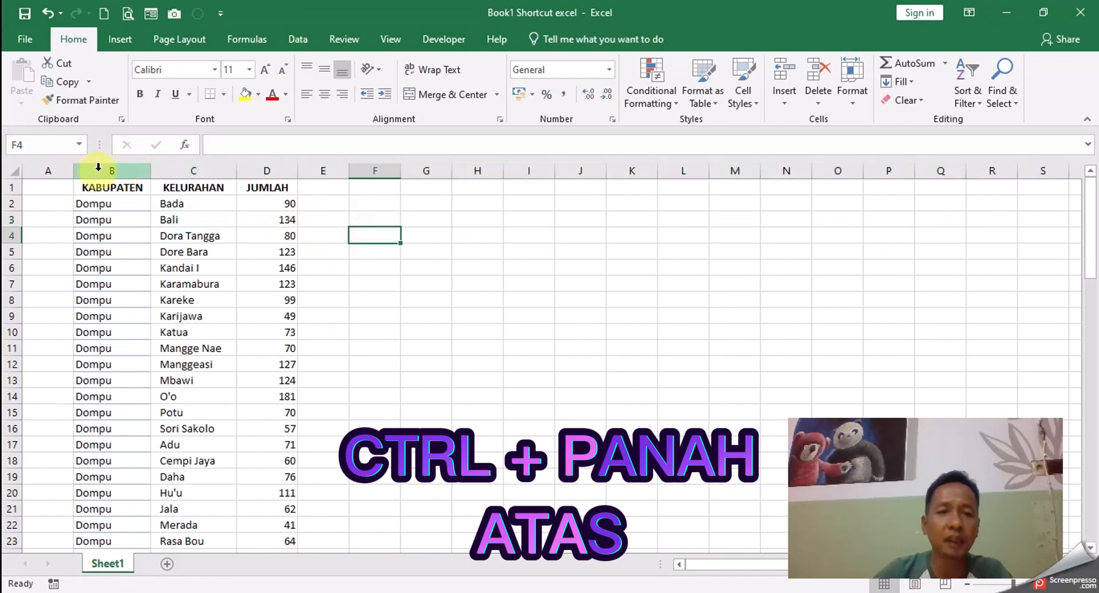
drag(98, 171, 264, 171)
click(374, 258)
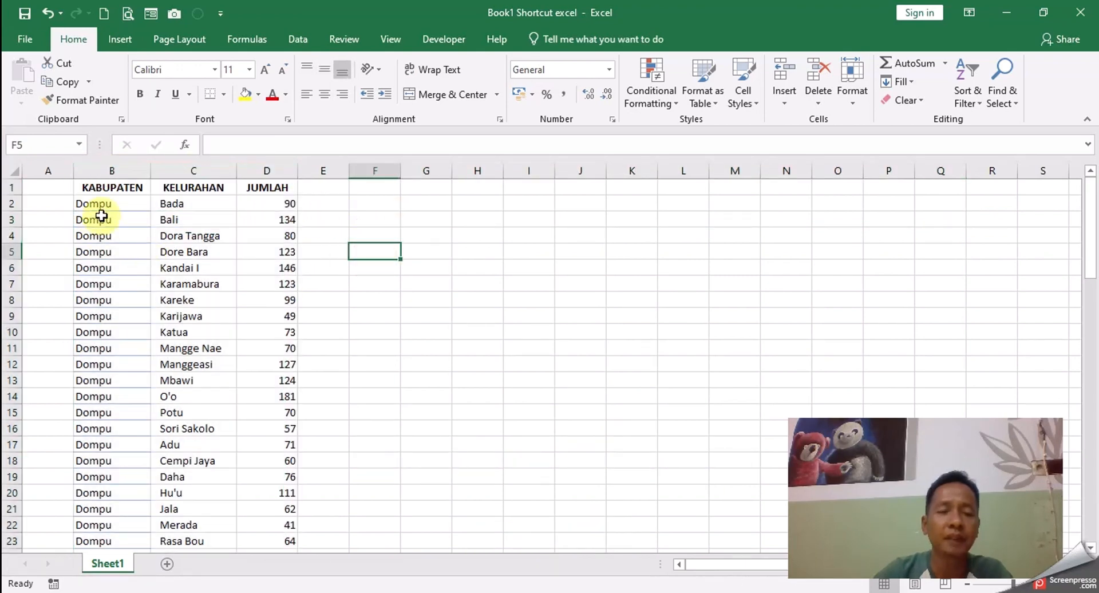
- Select cell B3, jump to the row's last filled cell D3 and jump back to B3
click(99, 219)
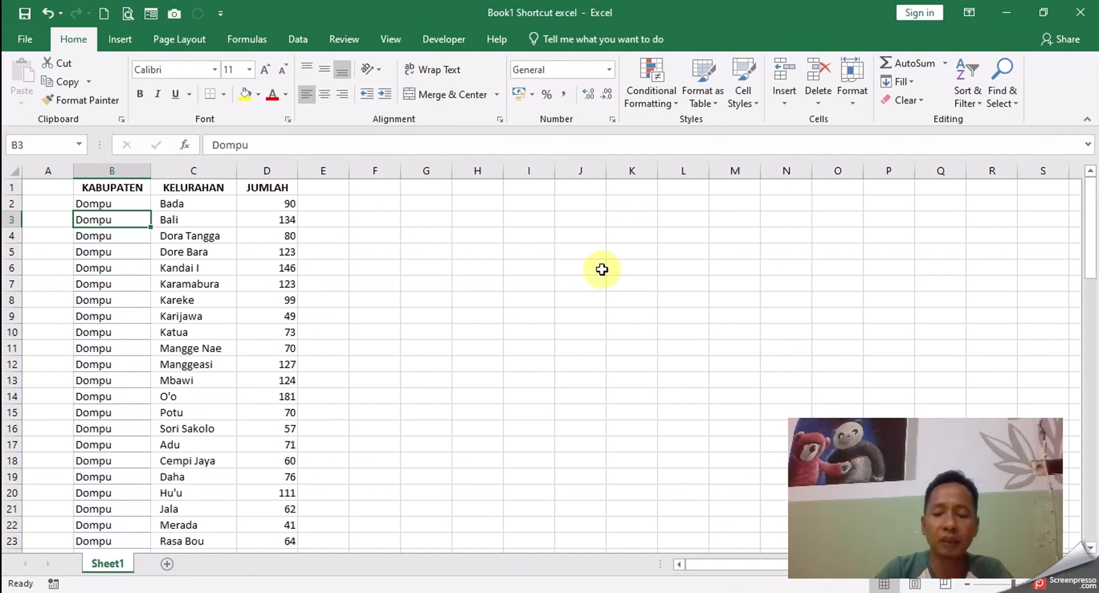
key(ctrl+Right)
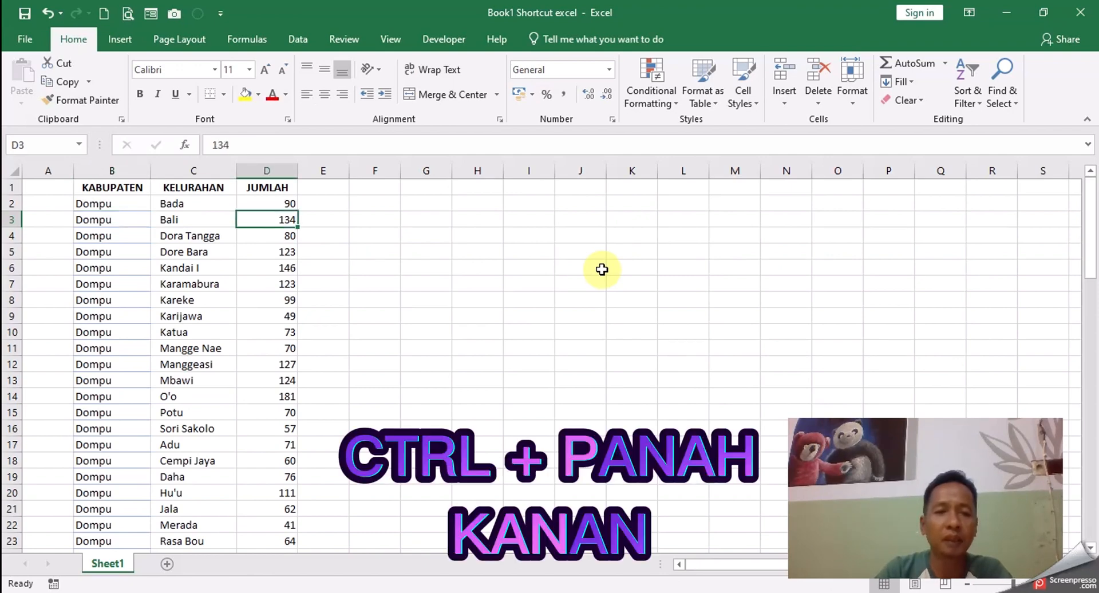
key(ctrl+Left)
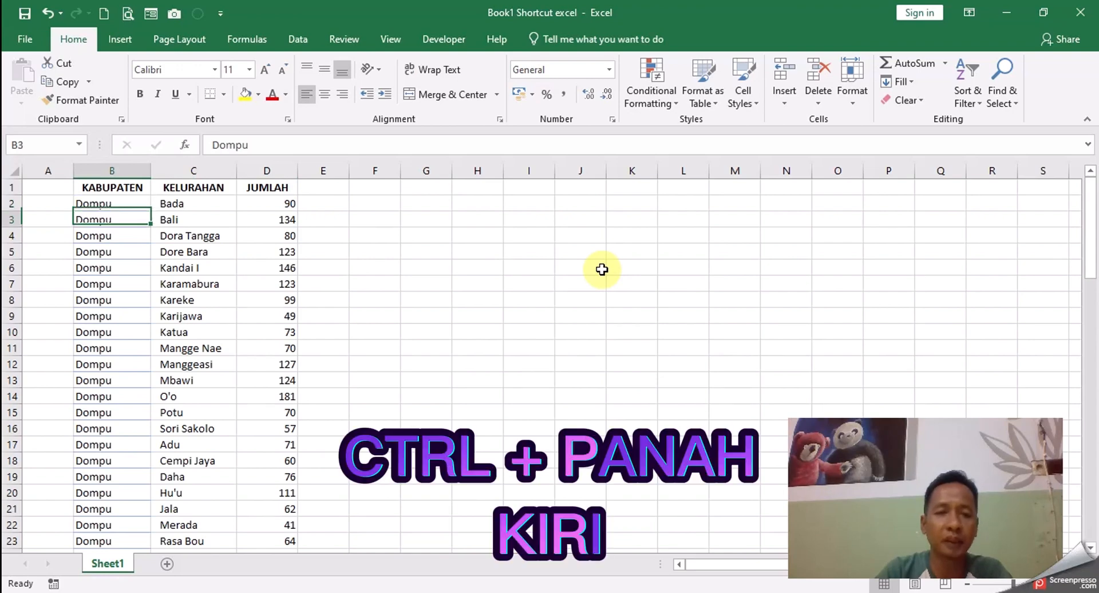
key(Down)
key(Up)
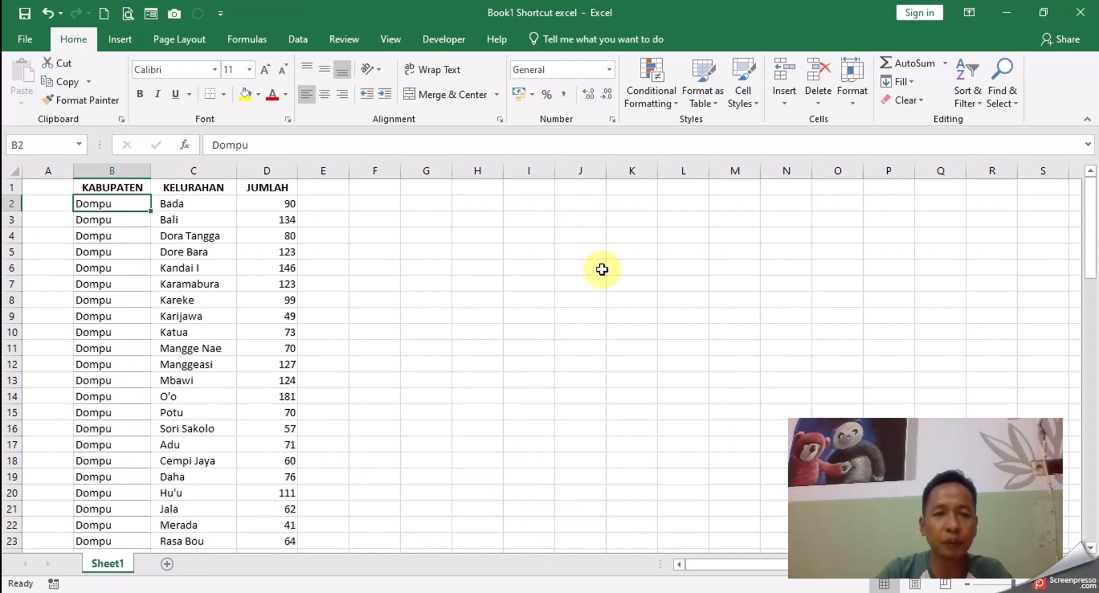
key(Down)
key(Up)
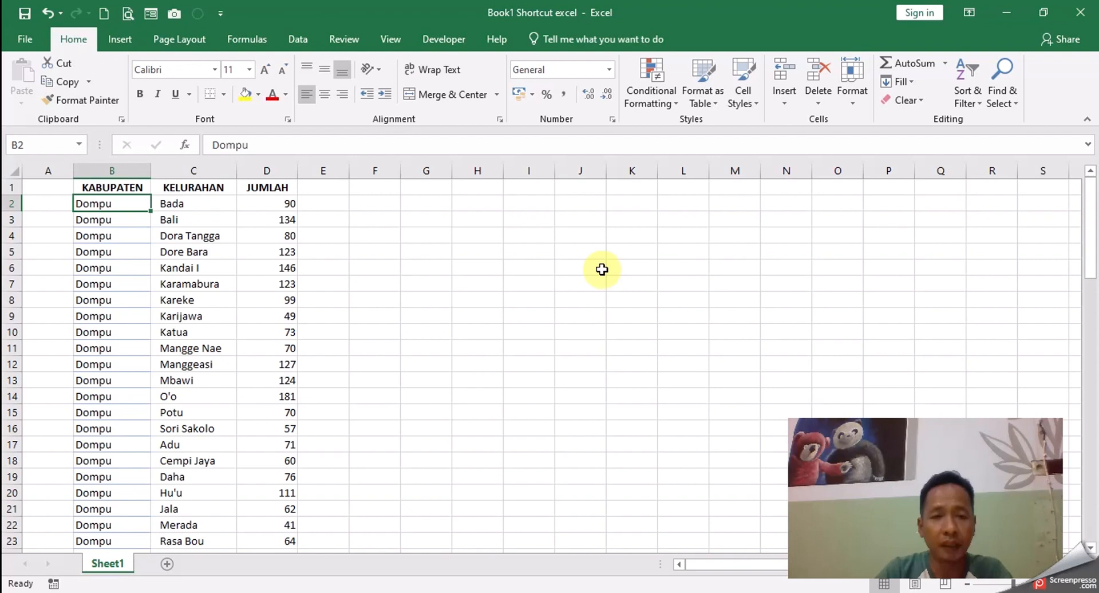
- Extend the selection cell by cell down the KABUPATEN column, starting from header B1
key(Up)
key(Down)
key(Up)
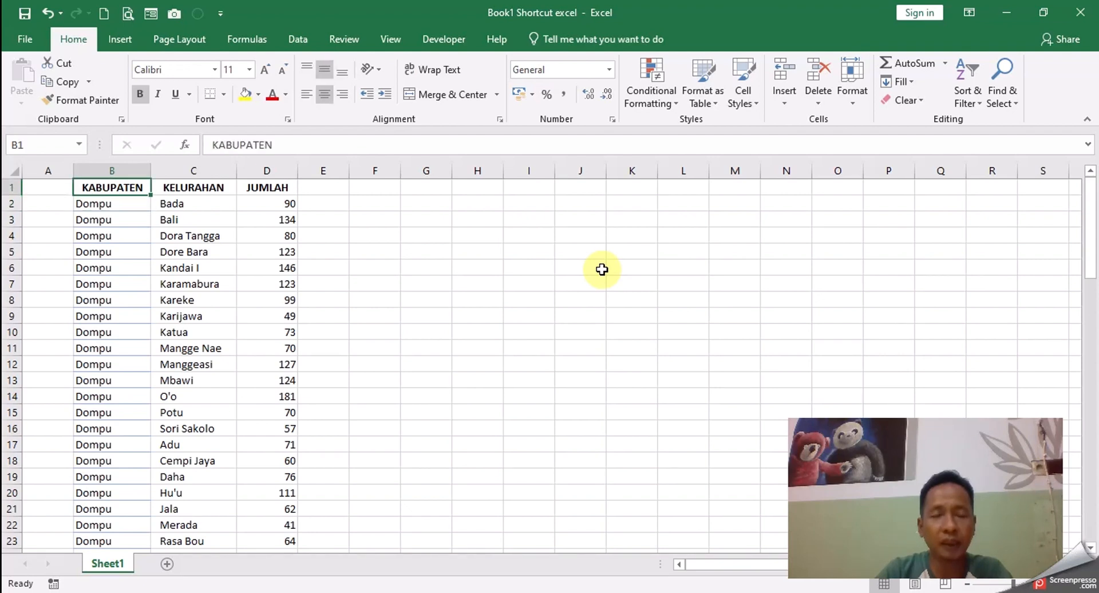
key(Down)
key(Up)
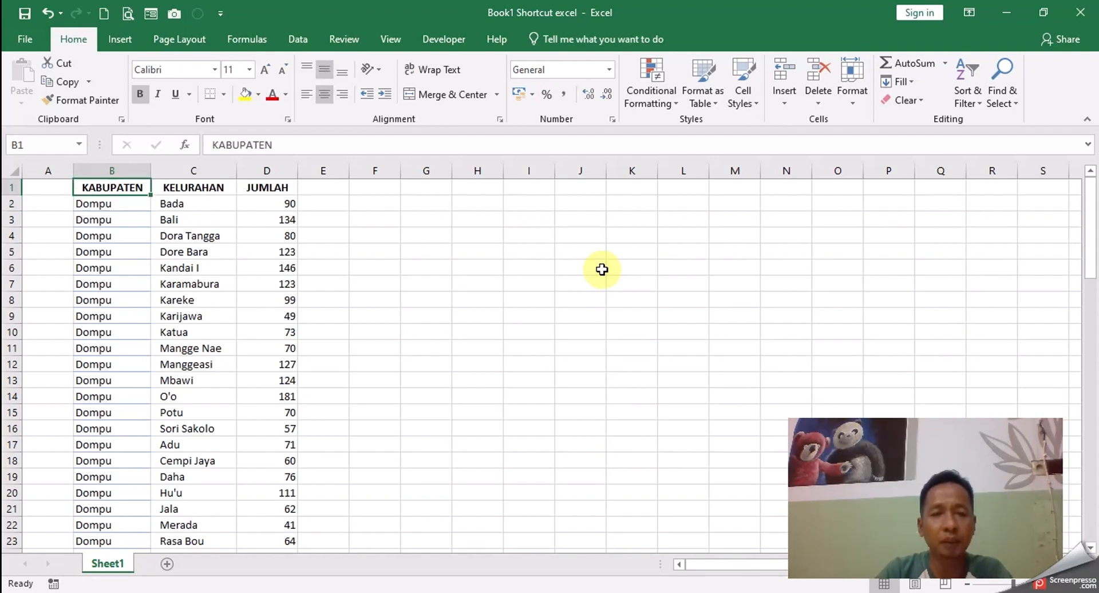
key(shift+Down)
key(shift+Down)
key(shift+Down)
key(shift+Down)
key(shift+Down)
key(shift+Down)
key(shift+Down)
key(shift+Down)
key(shift+Down)
key(shift+Down)
key(shift+Down)
key(shift+Down)
key(shift+Down)
key(shift+Down)
key(shift+Down)
key(shift+Down)
key(shift+Down)
key(shift+Down)
key(shift+Down)
key(shift+Down)
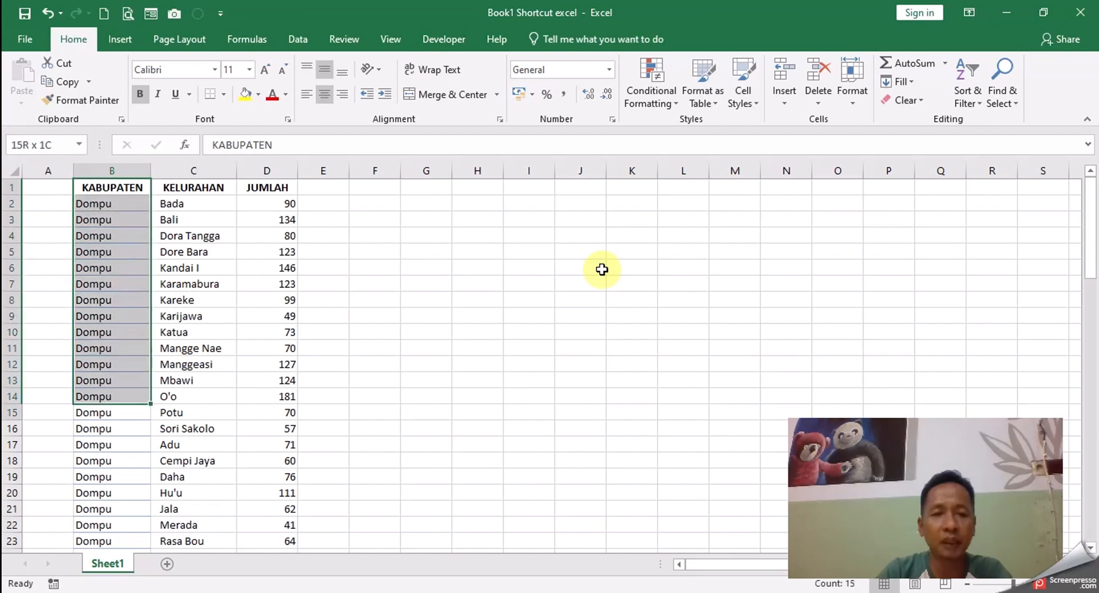
- Select all KABUPATEN entries at once from B2 down to B82, without the header
key(Up)
key(Down)
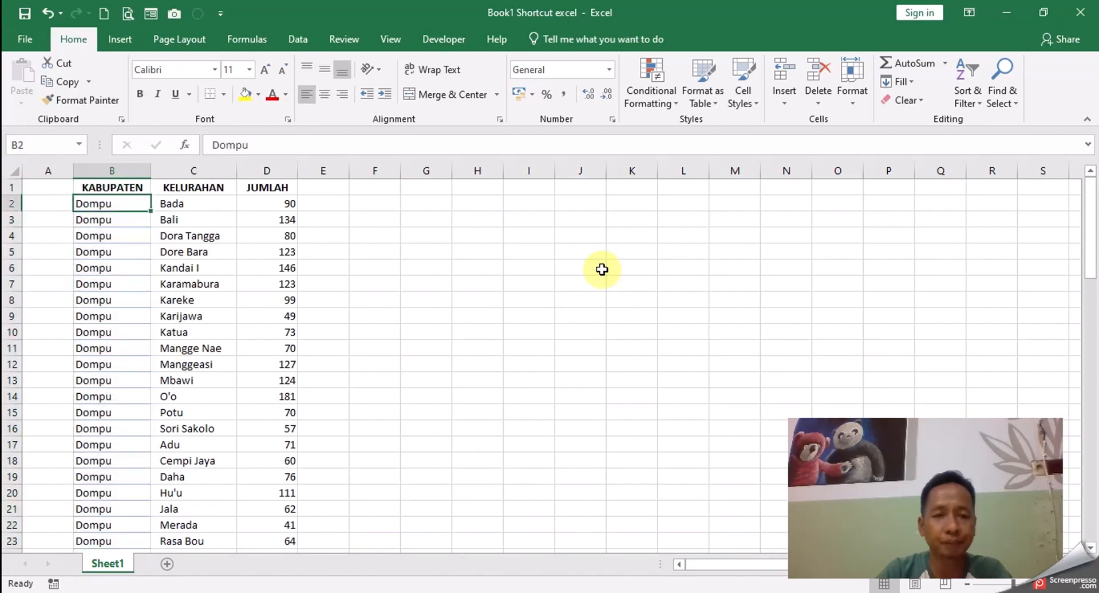
key(Up)
key(Down)
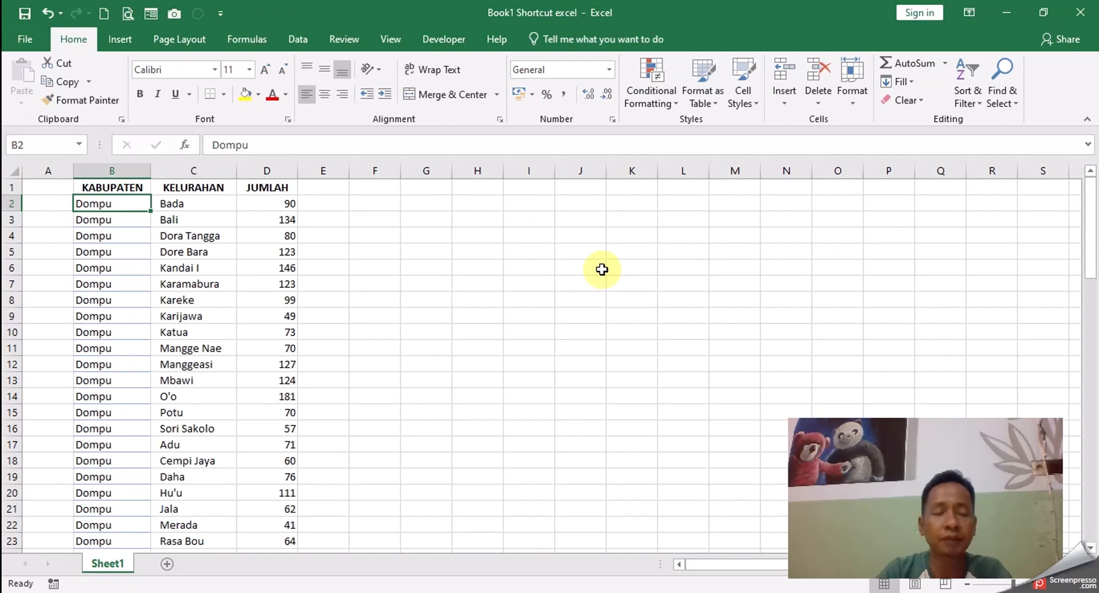
key(ctrl+shift+Down)
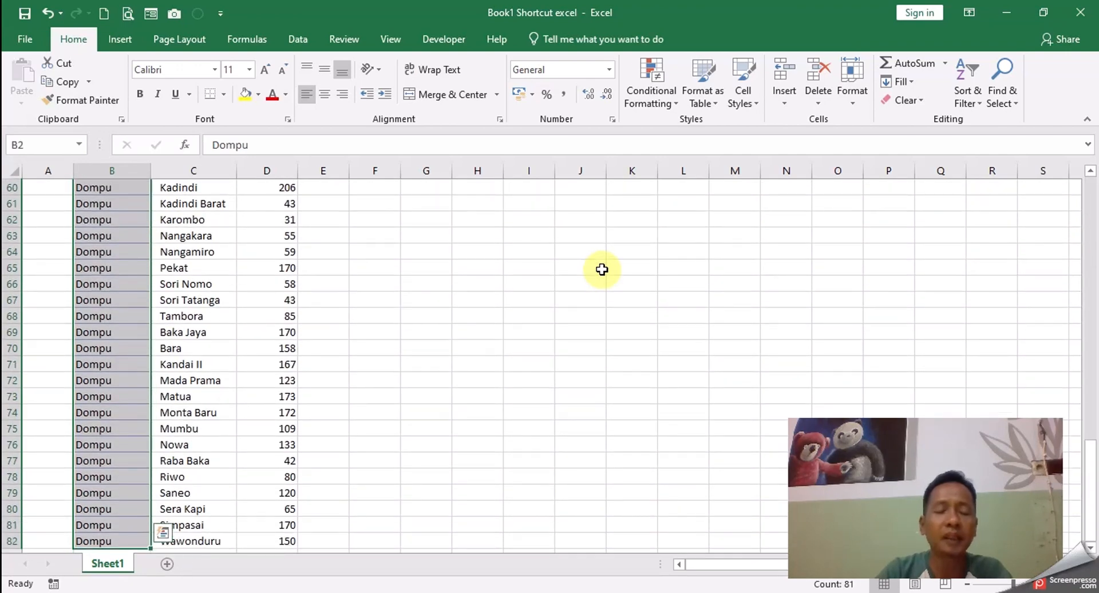
- Jump between the ends of the KABUPATEN column and select it with its header from B1 to B82
key(ctrl+Up)
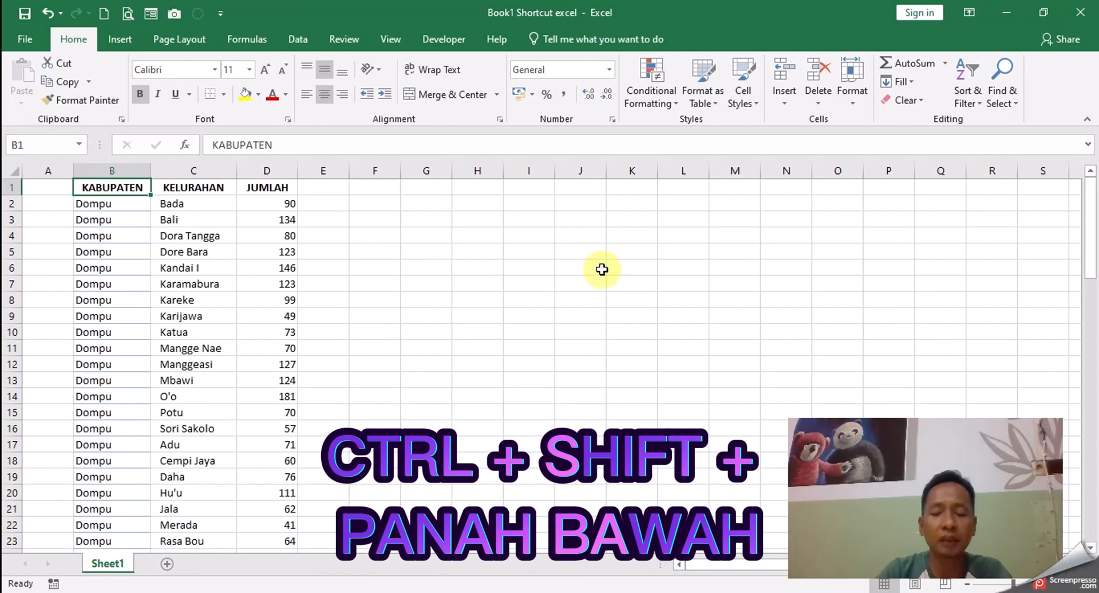
key(ctrl+Down)
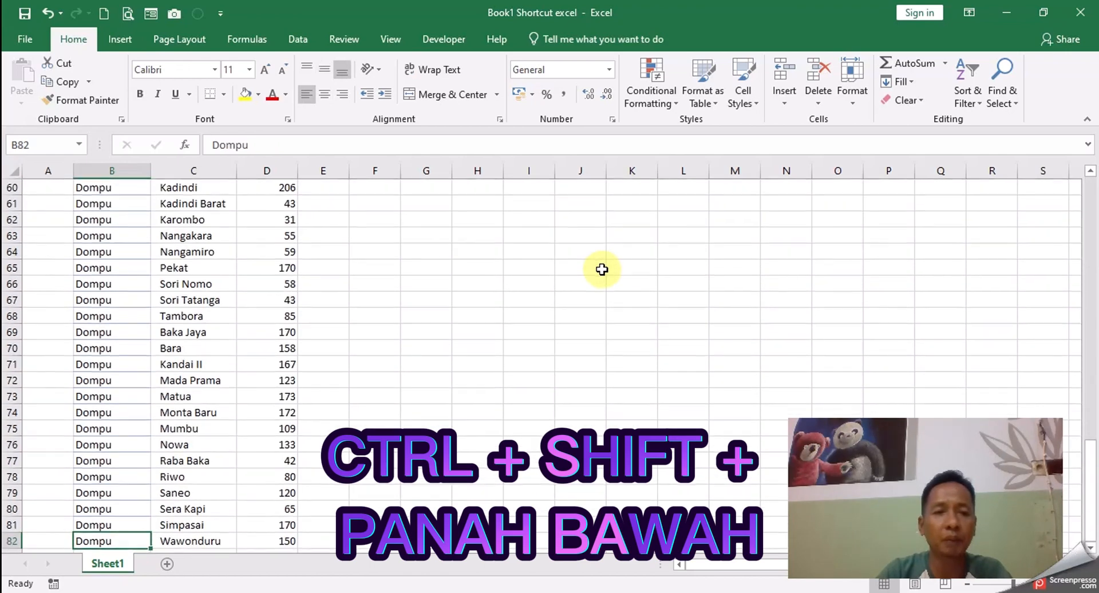
key(ctrl+Up)
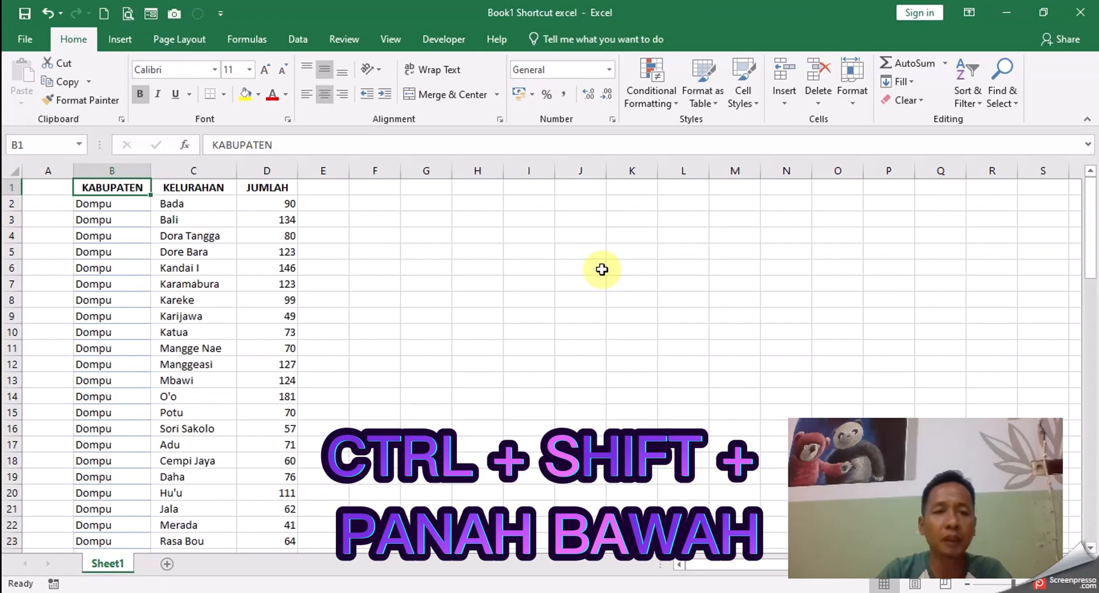
key(ctrl+shift+Down)
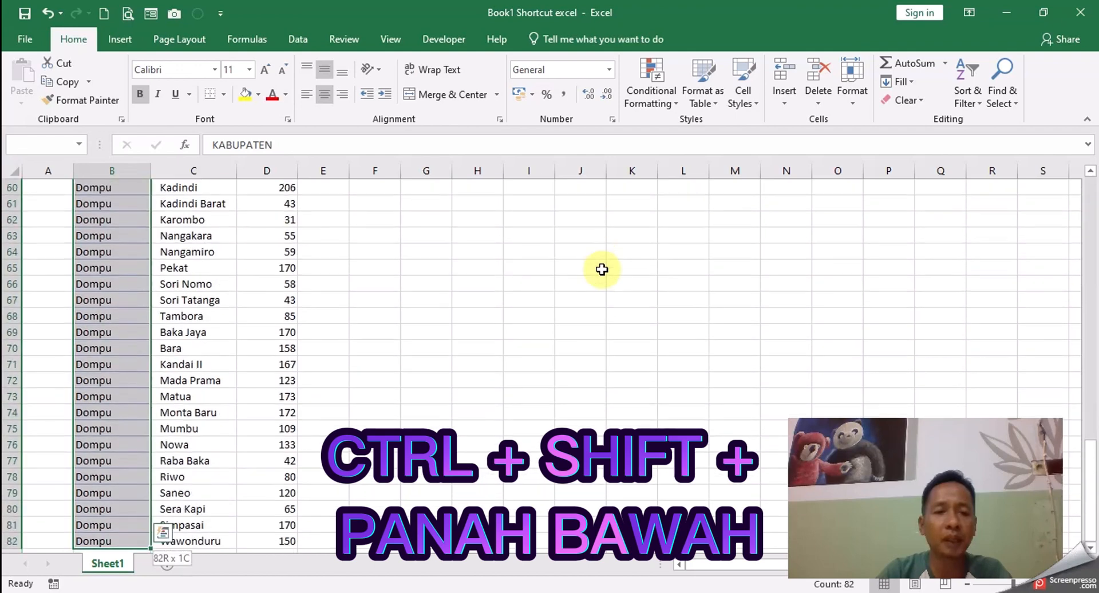
- Select the header row from B1 across to D1 at once, and return to the single header cell B1
key(ctrl+Up)
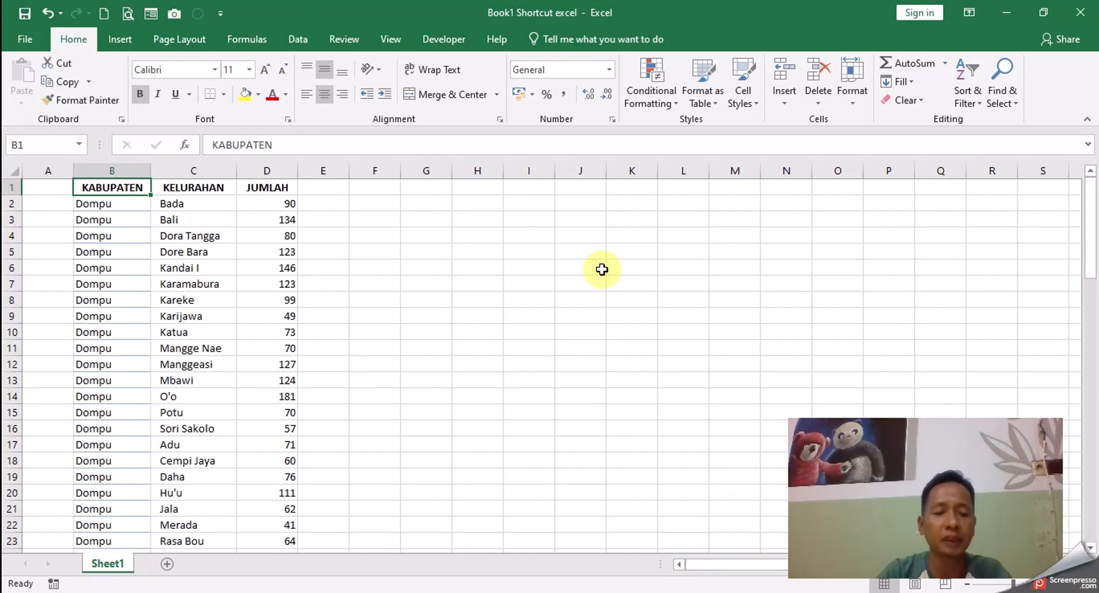
key(ctrl+shift+Right)
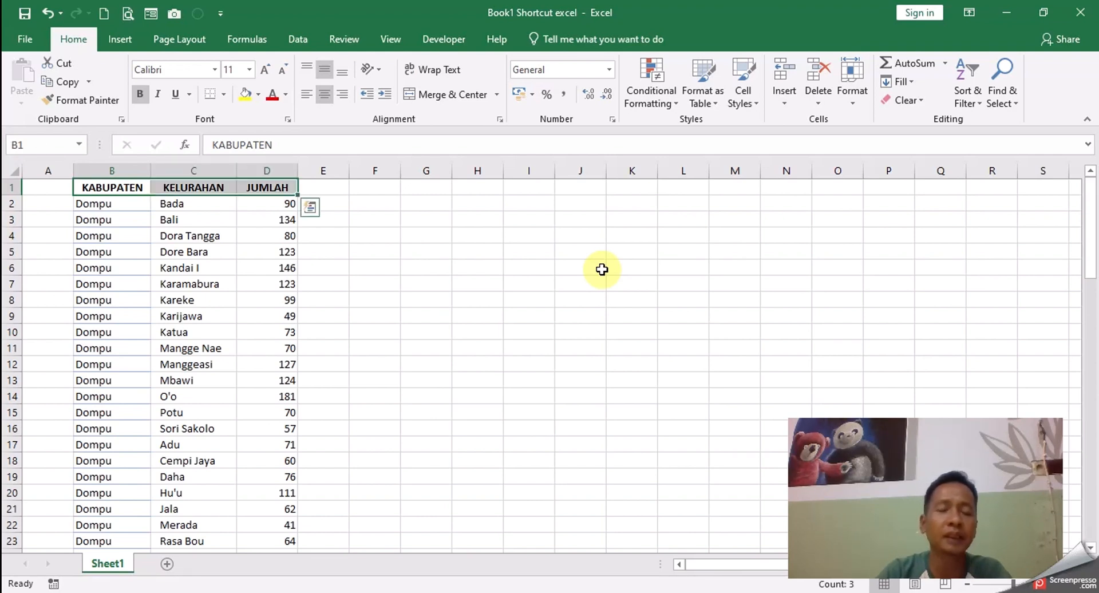
key(Left)
key(Right)
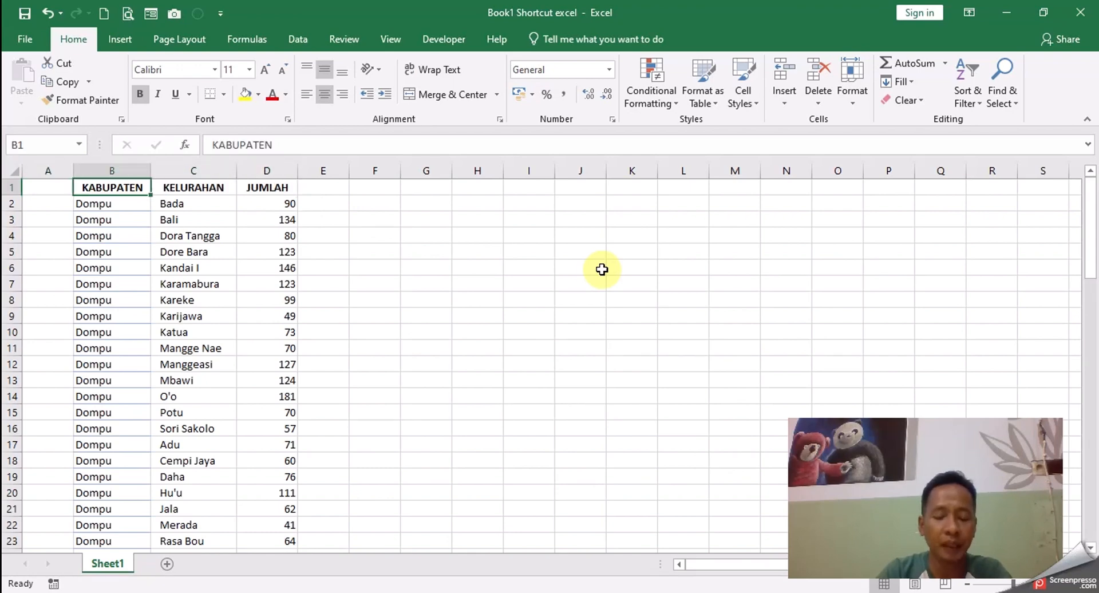
key(Down)
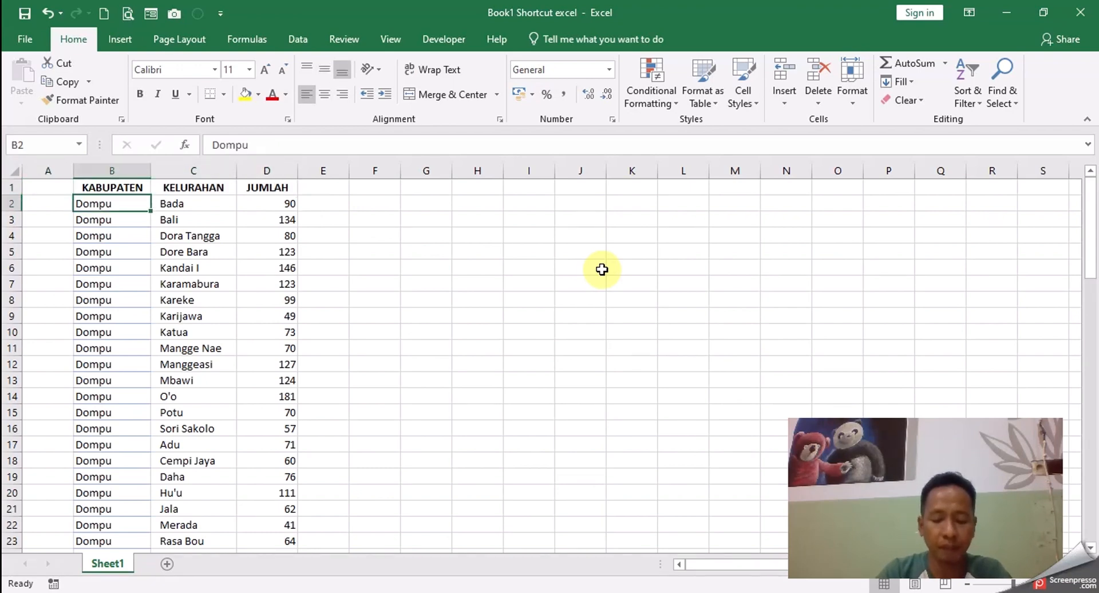
key(Up)
key(Down)
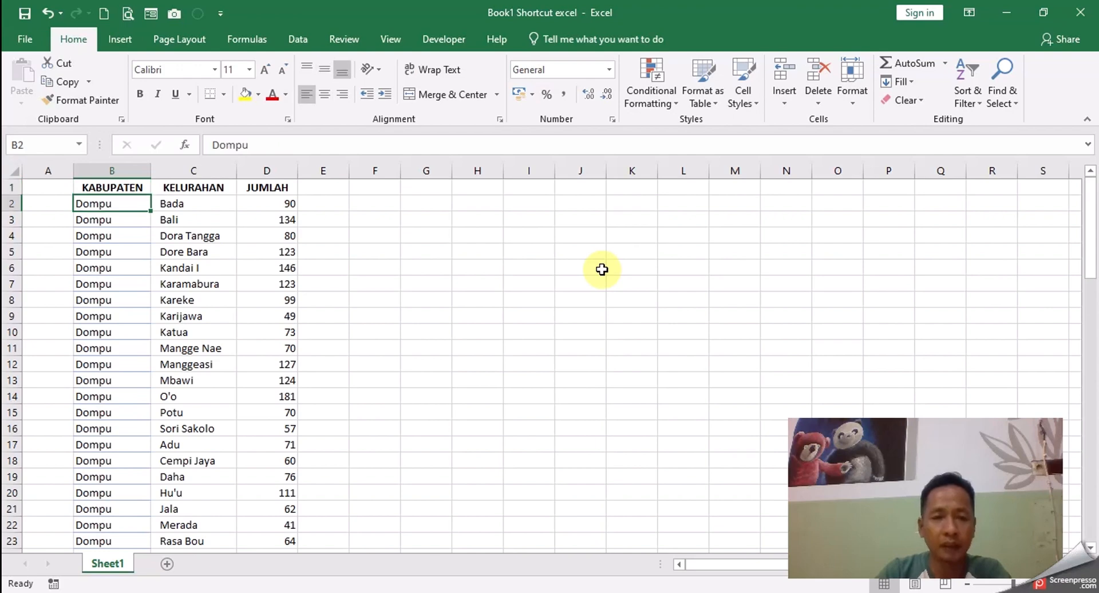
key(Up)
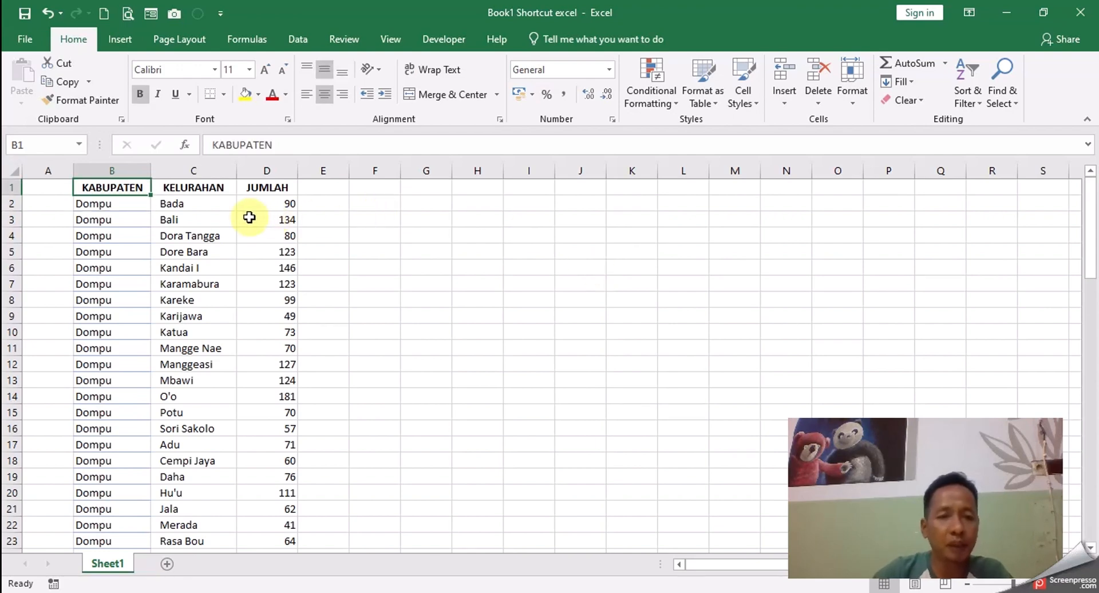
- Select the range B1:D19 and view the actions available for it, then return to cell B2
drag(107, 186, 252, 482)
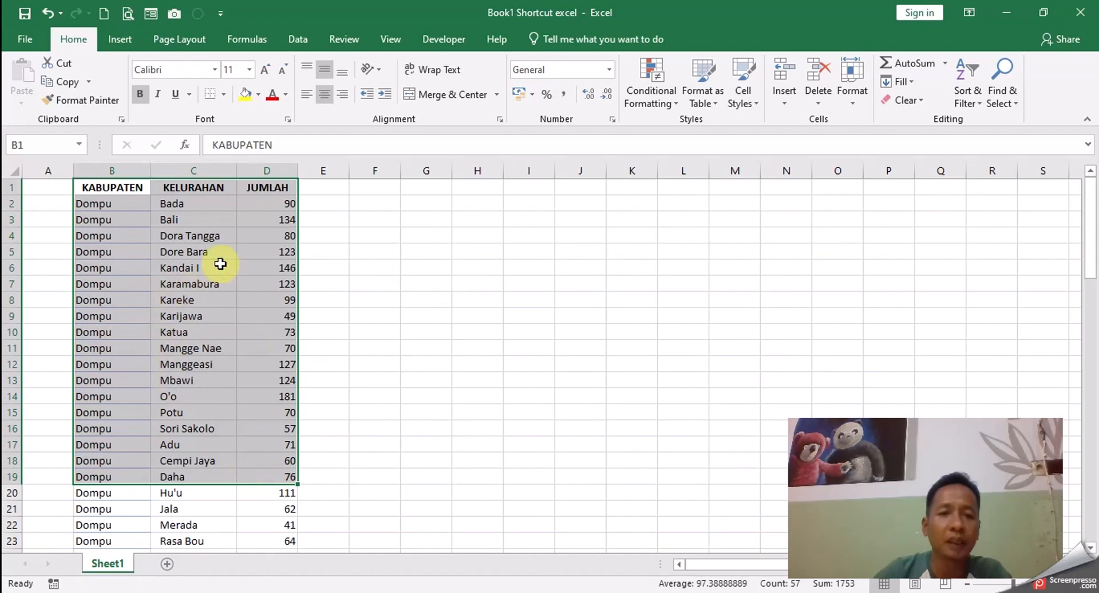
right_click(205, 273)
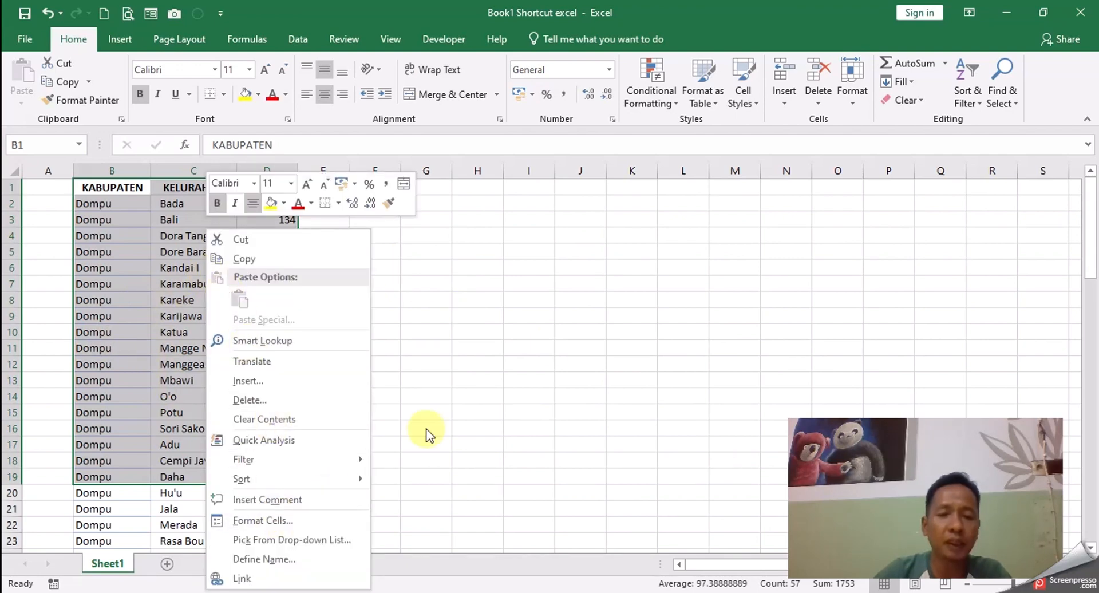
click(551, 344)
click(374, 331)
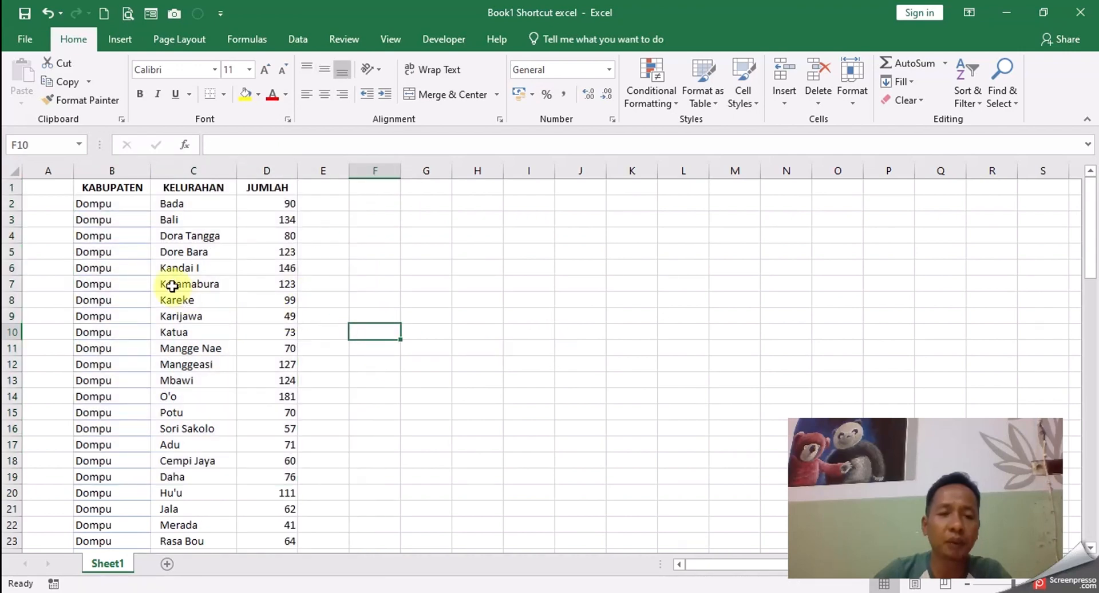
click(117, 202)
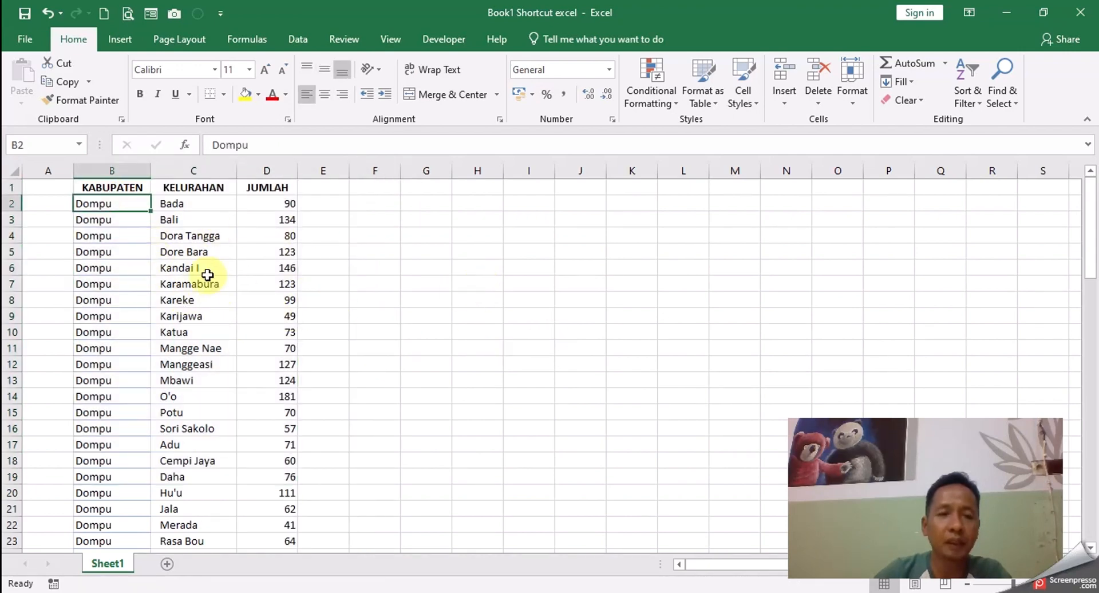
- View the Format Cells number categories for cell B4, and close the dialog without changes
click(189, 252)
click(125, 236)
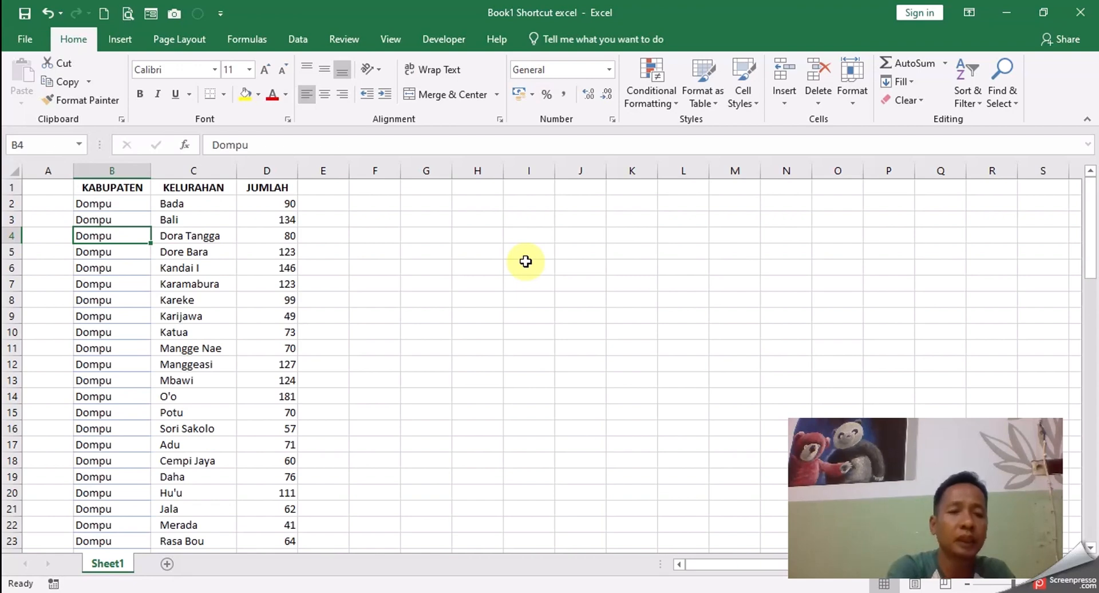
key(ctrl+1)
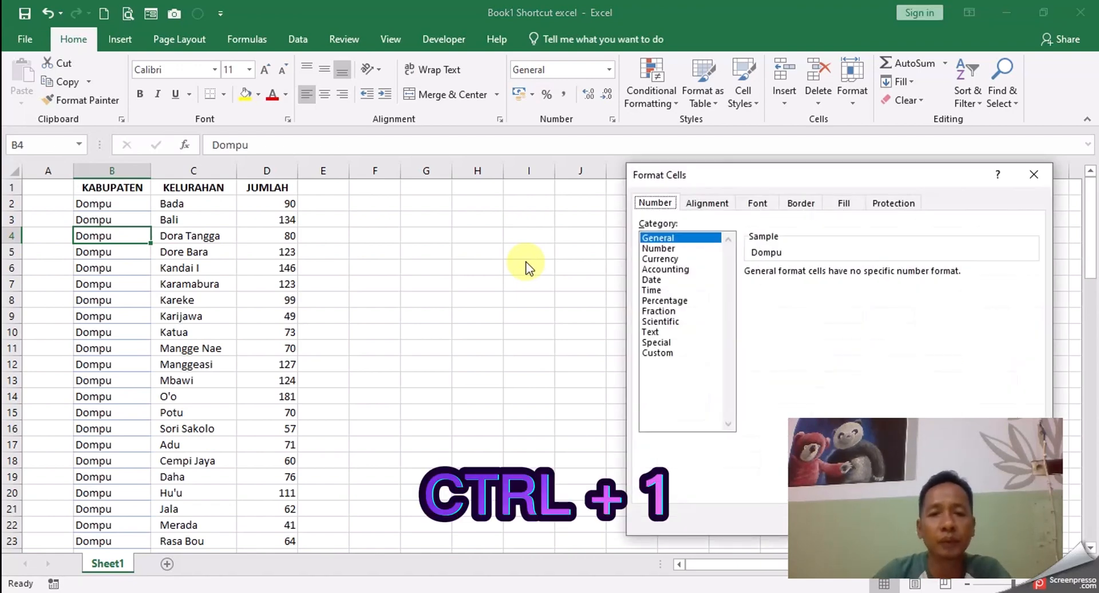
drag(812, 170, 628, 164)
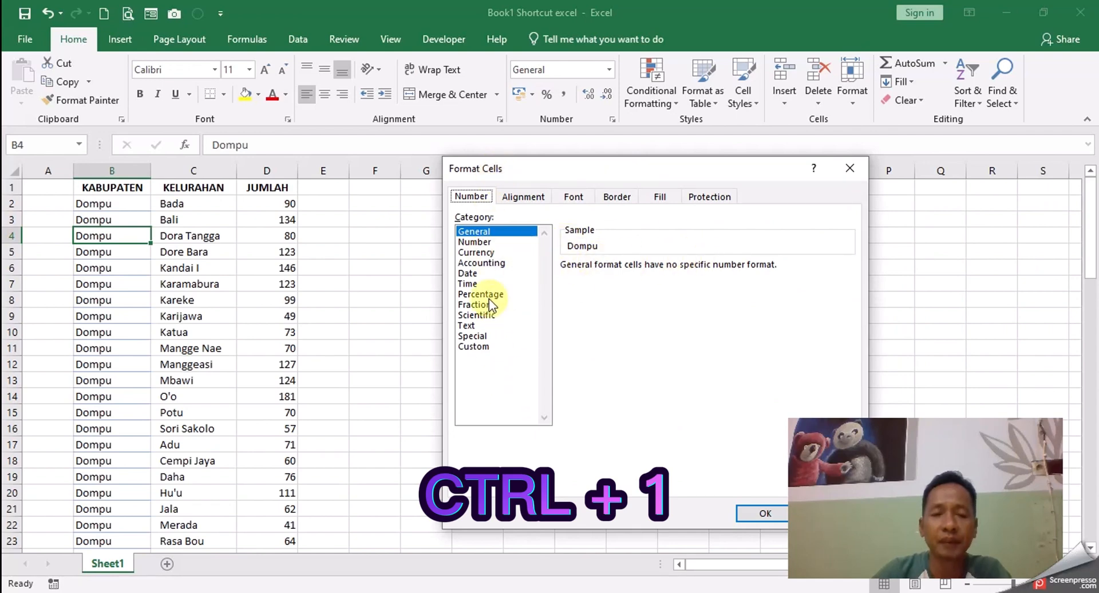
click(848, 169)
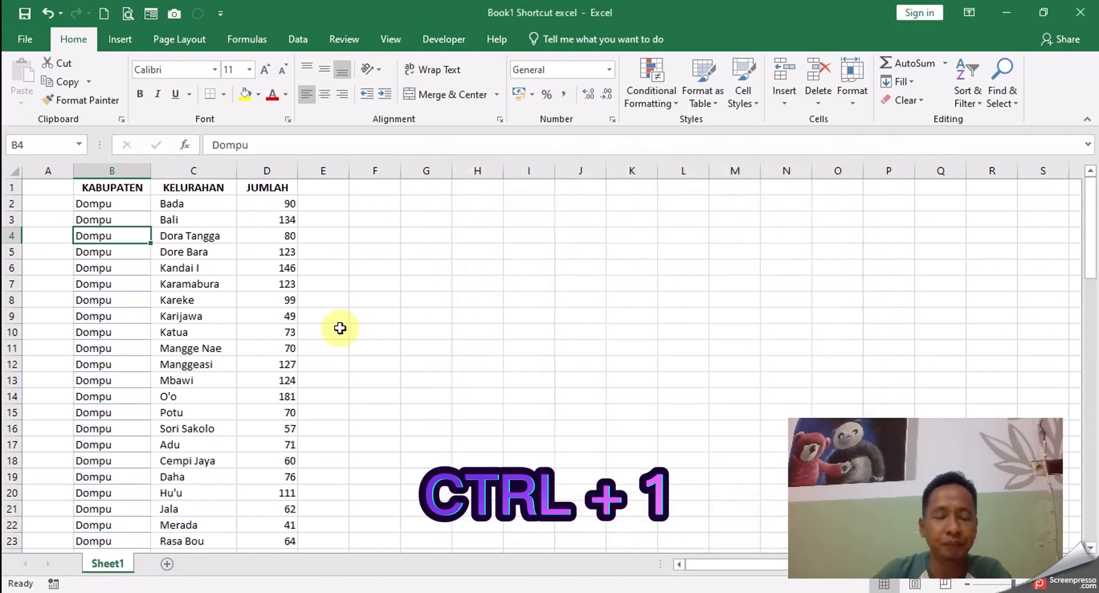
click(381, 316)
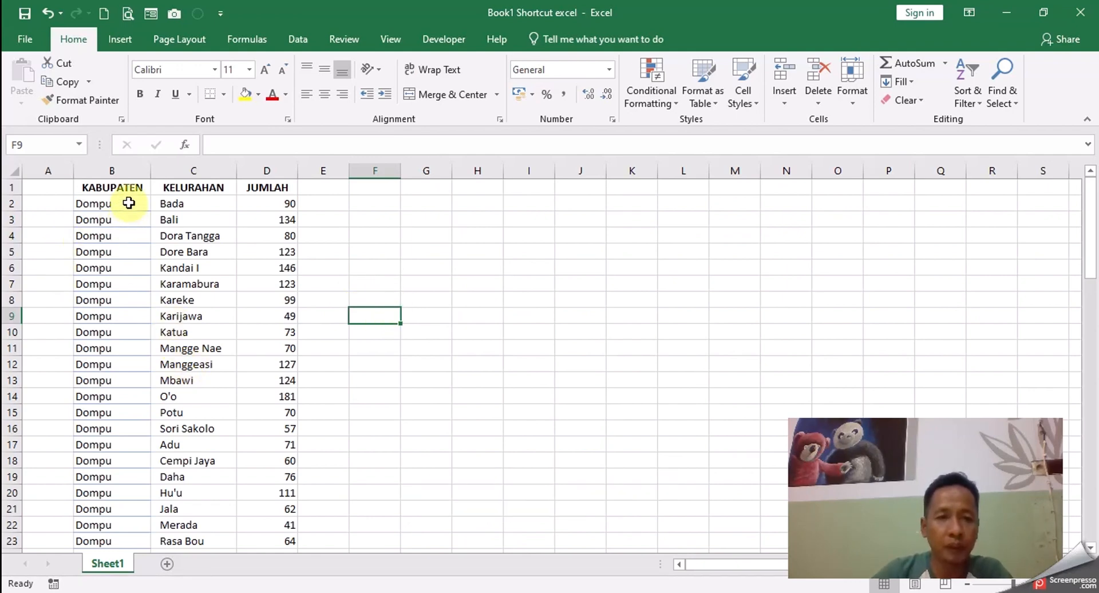
- Copy the JUMLAH values in D2:D8 to the range starting at F2
drag(131, 202, 124, 293)
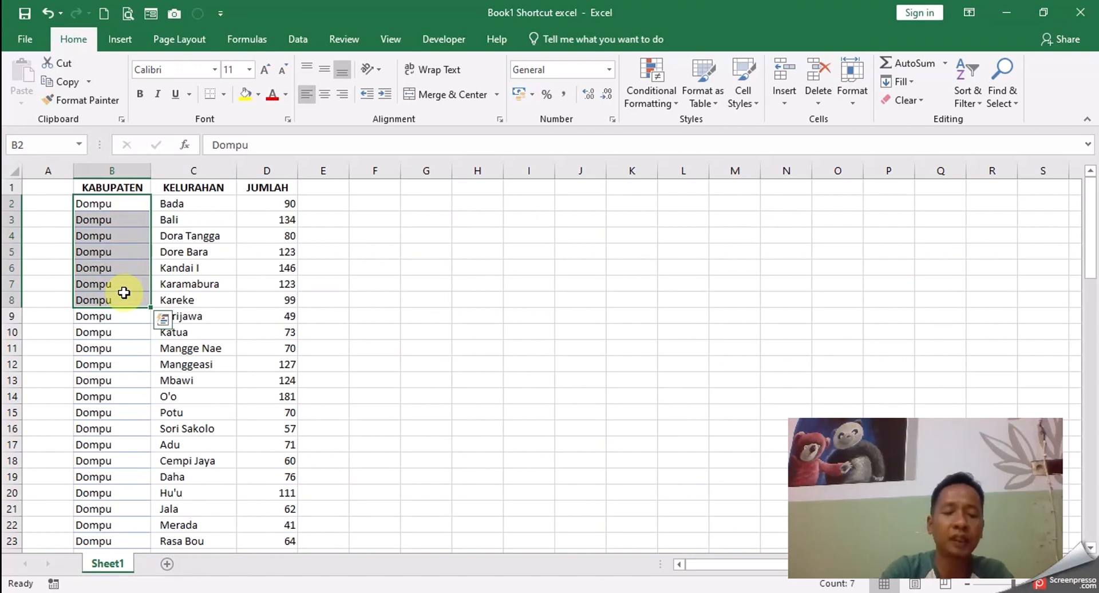
key(ctrl+c)
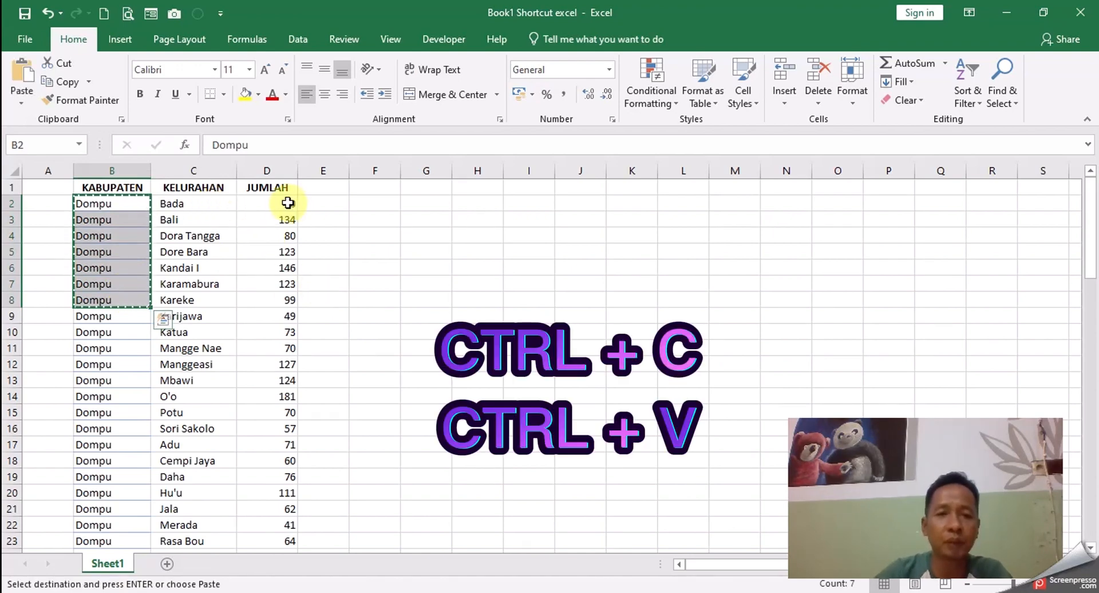
drag(289, 203, 284, 301)
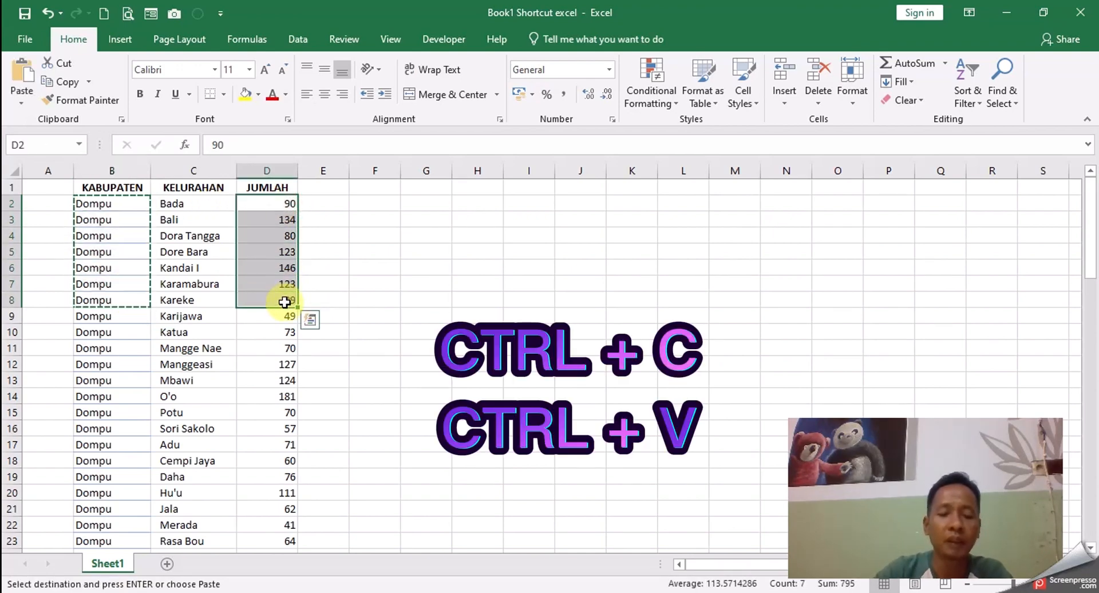
key(ctrl+c)
key(Right)
key(Right)
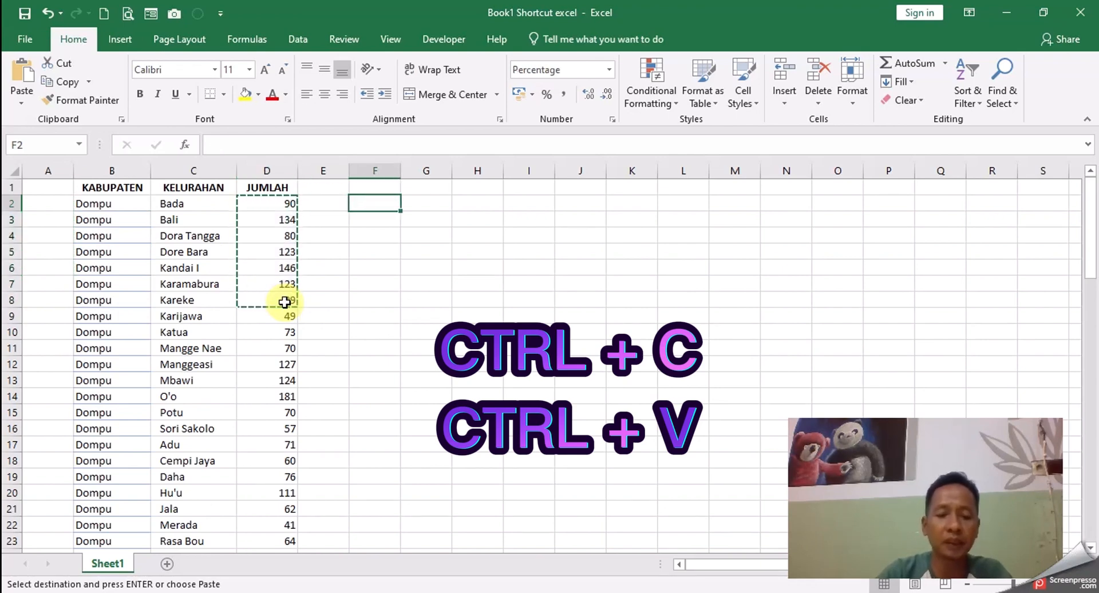
key(ctrl+v)
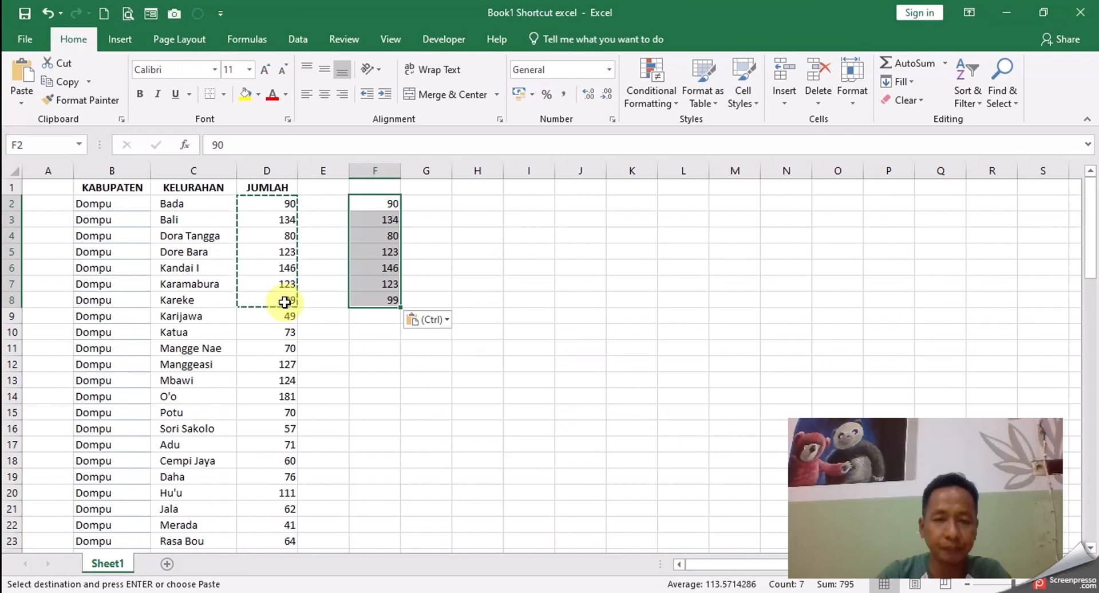
- Cut the JUMLAH values in D2:D8 and paste them into the range starting at H2
key(Left)
key(Left)
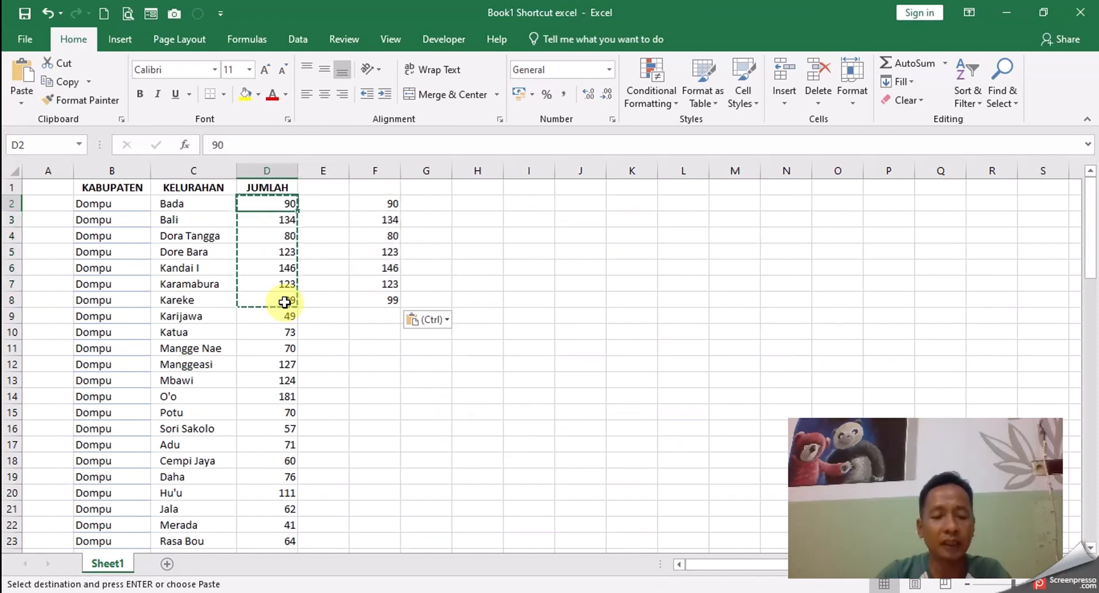
key(shift+Down)
key(shift+Down)
key(shift+Down)
key(shift+Down)
key(shift+Down)
key(shift+Down)
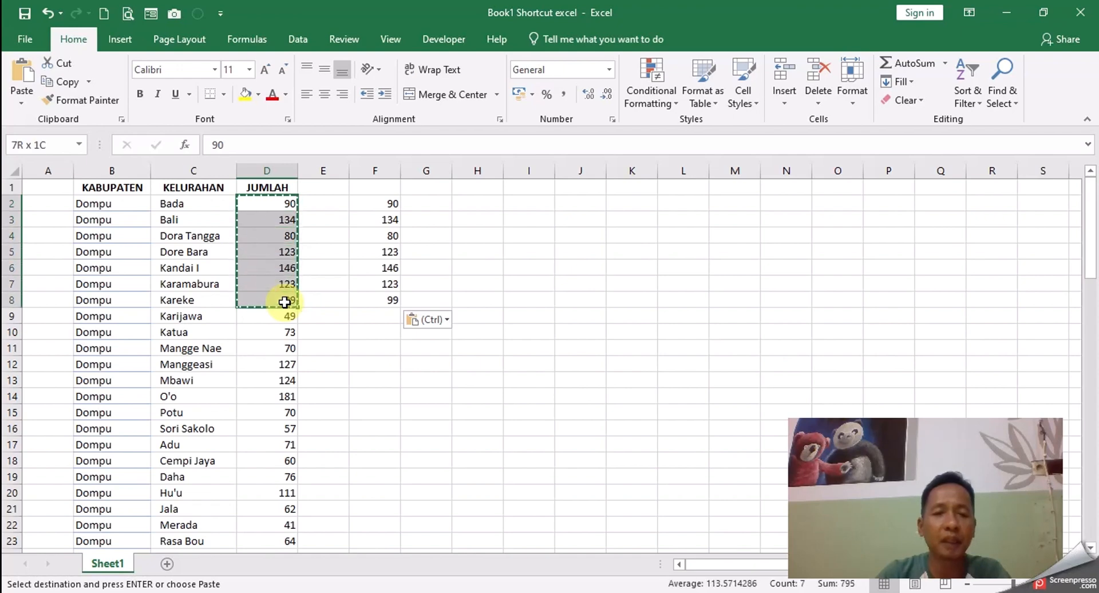
key(ctrl+q)
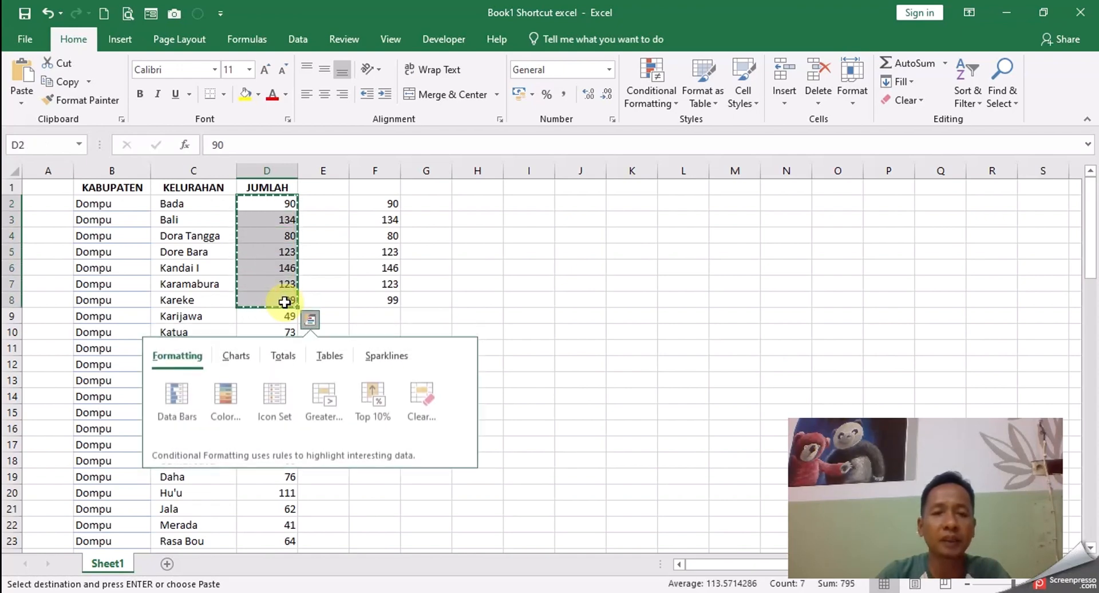
key(Right)
key(Right)
click(473, 204)
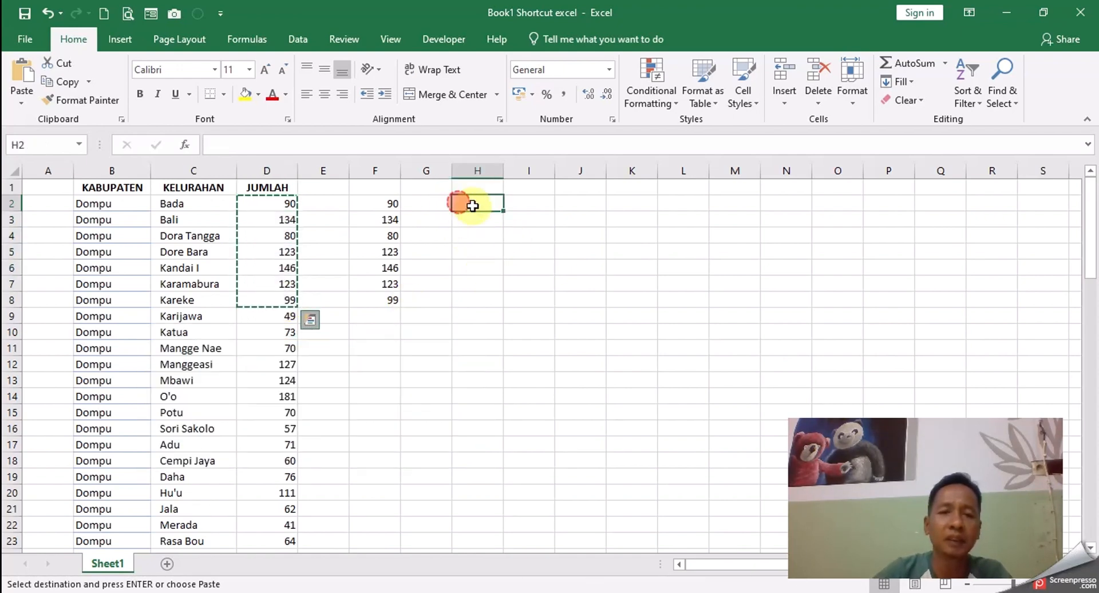
key(ctrl+v)
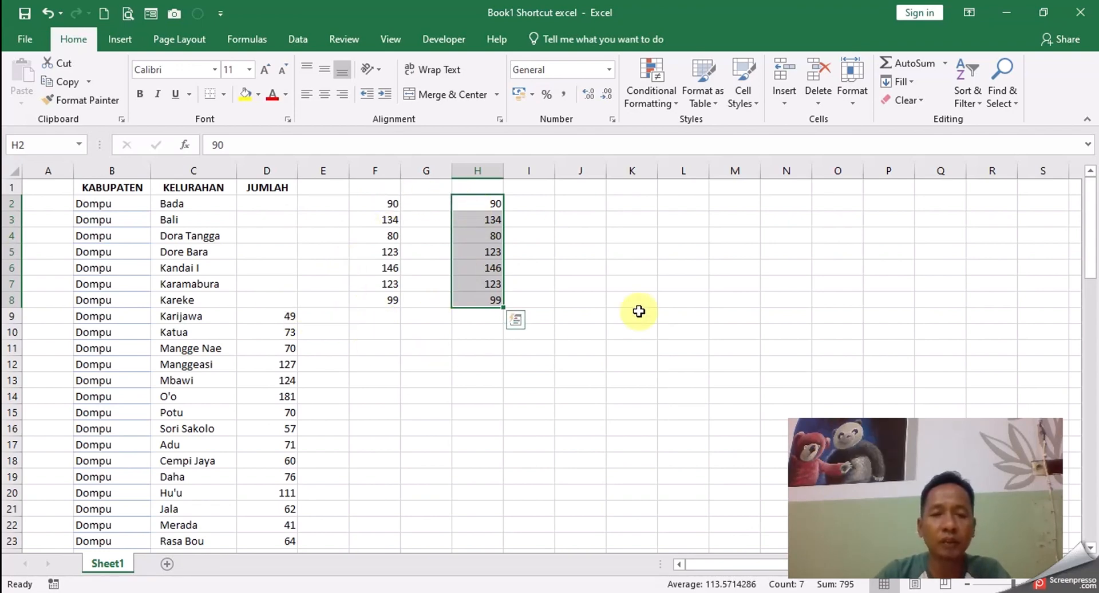
- Undo the move to H2:H8 and the paste in F2:F8, redoing and undoing that paste until F2:F8 is empty
key(ctrl+z)
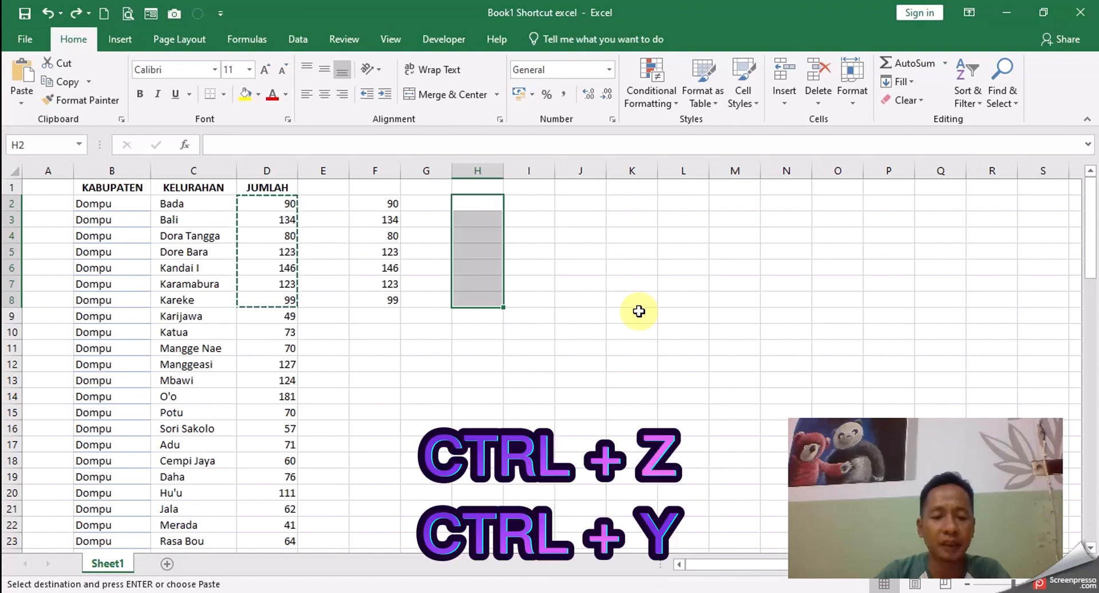
key(ctrl+z)
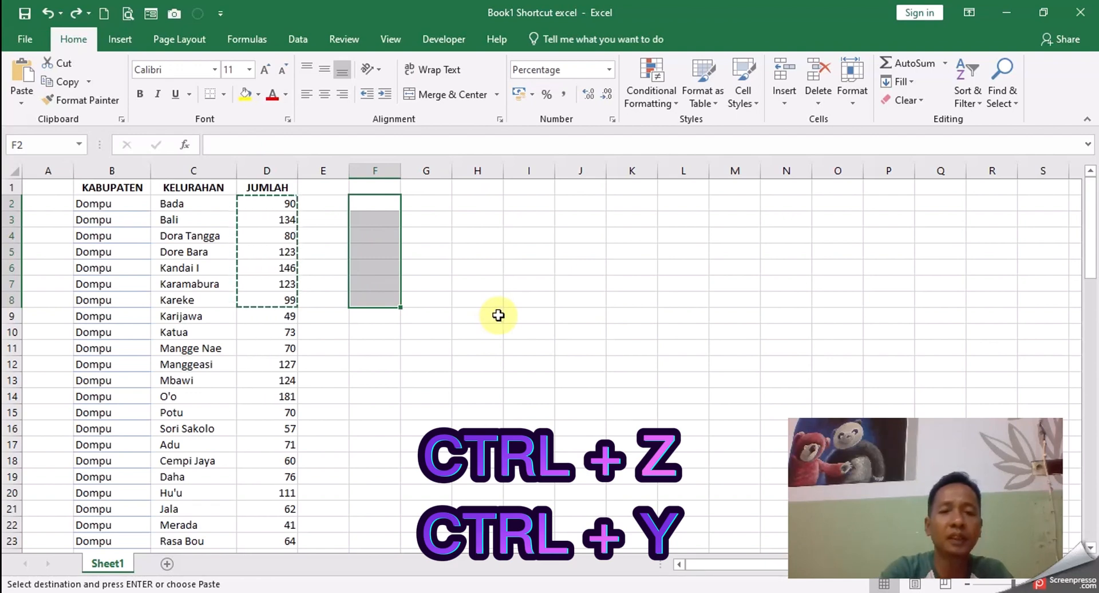
key(ctrl+y)
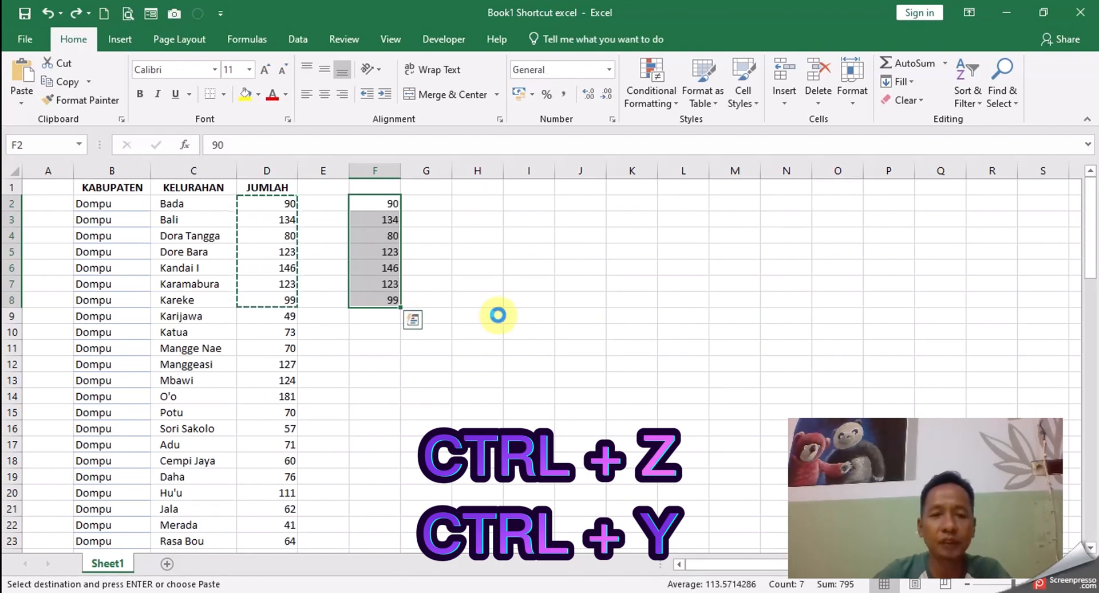
key(ctrl+z)
key(ctrl+y)
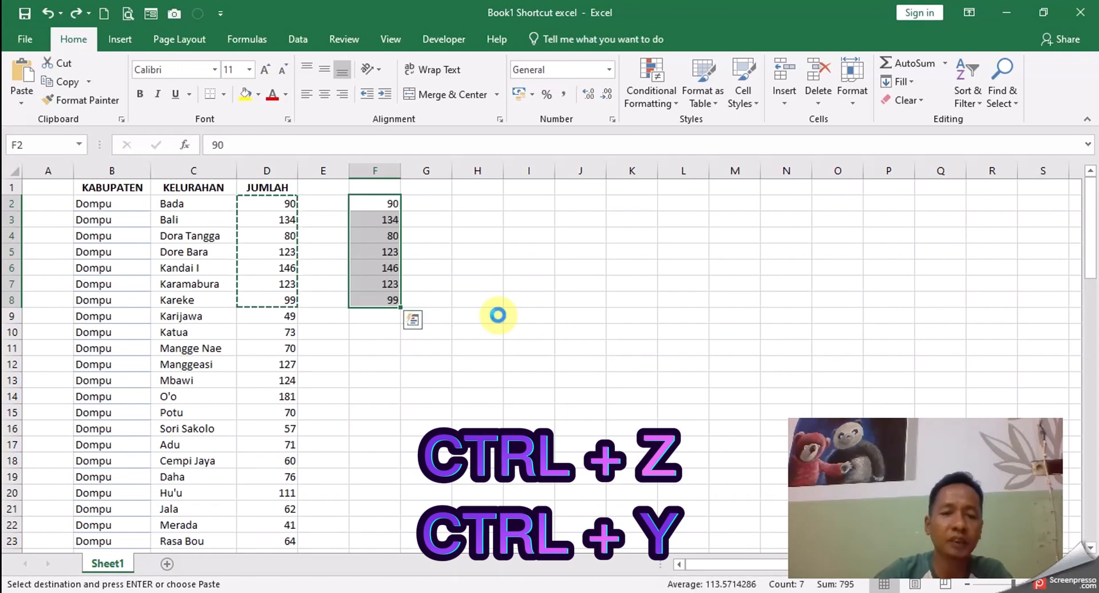
key(ctrl+z)
click(491, 314)
click(414, 367)
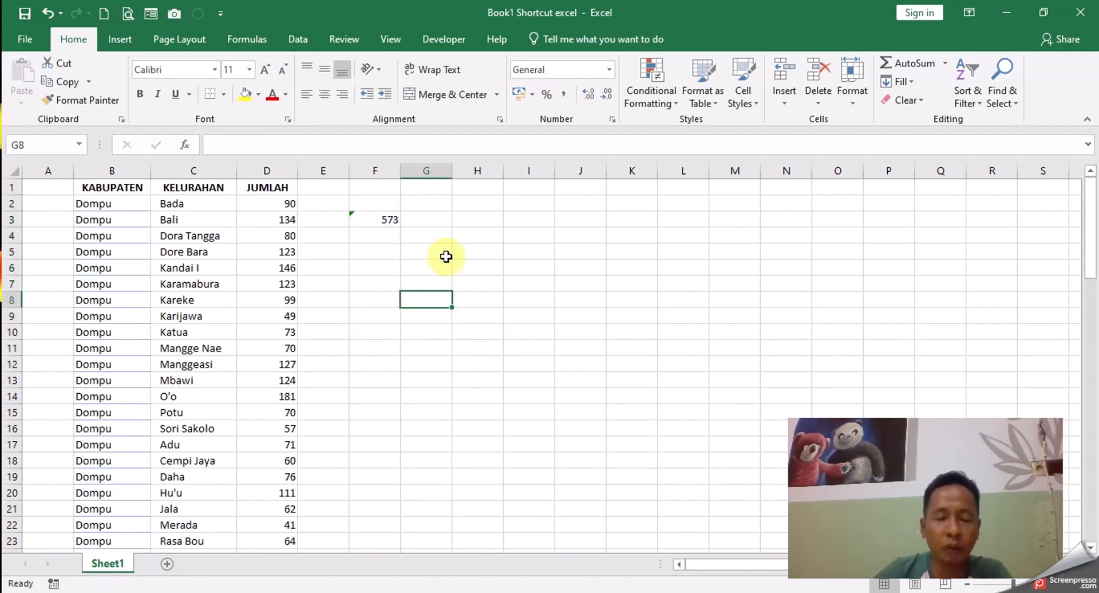
- Copy the SUM formula from F3 to G3 with a normal paste, and clear G3 again
click(387, 220)
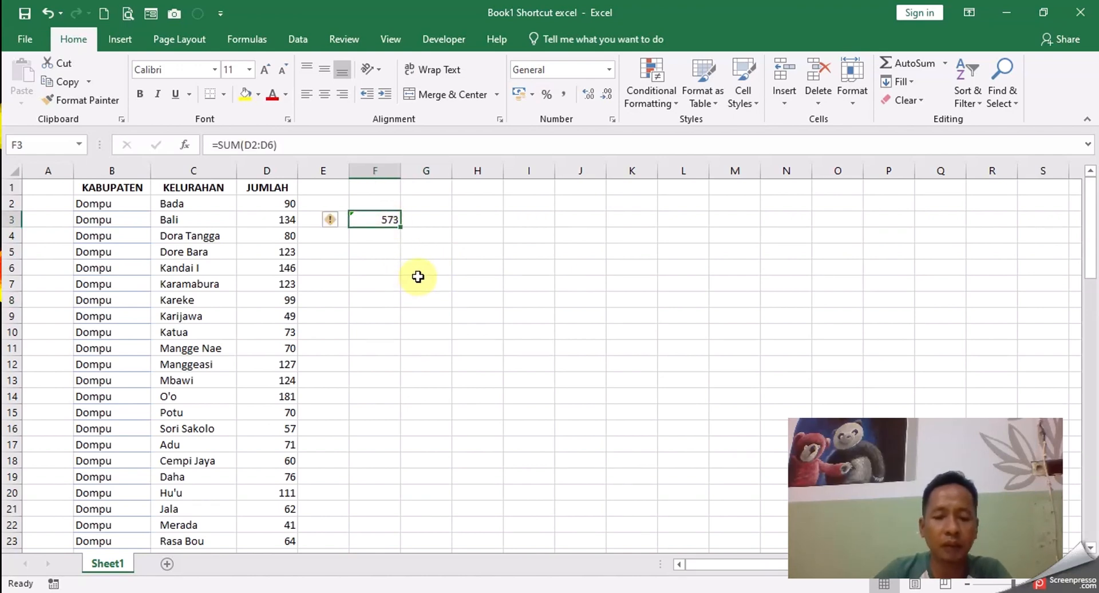
key(ctrl+c)
click(430, 220)
key(ctrl+v)
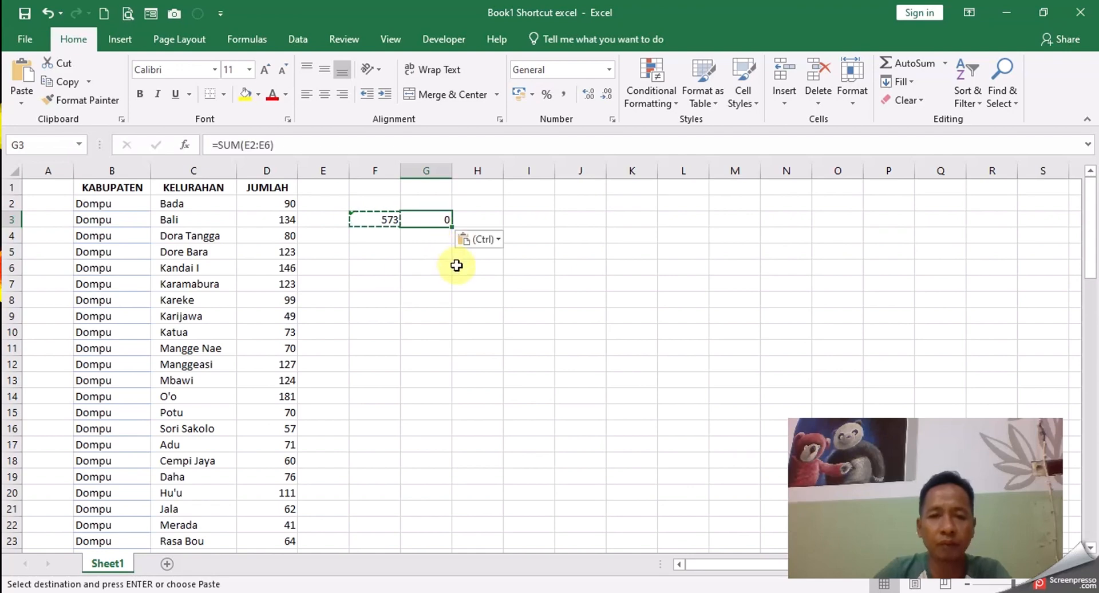
click(458, 287)
click(439, 218)
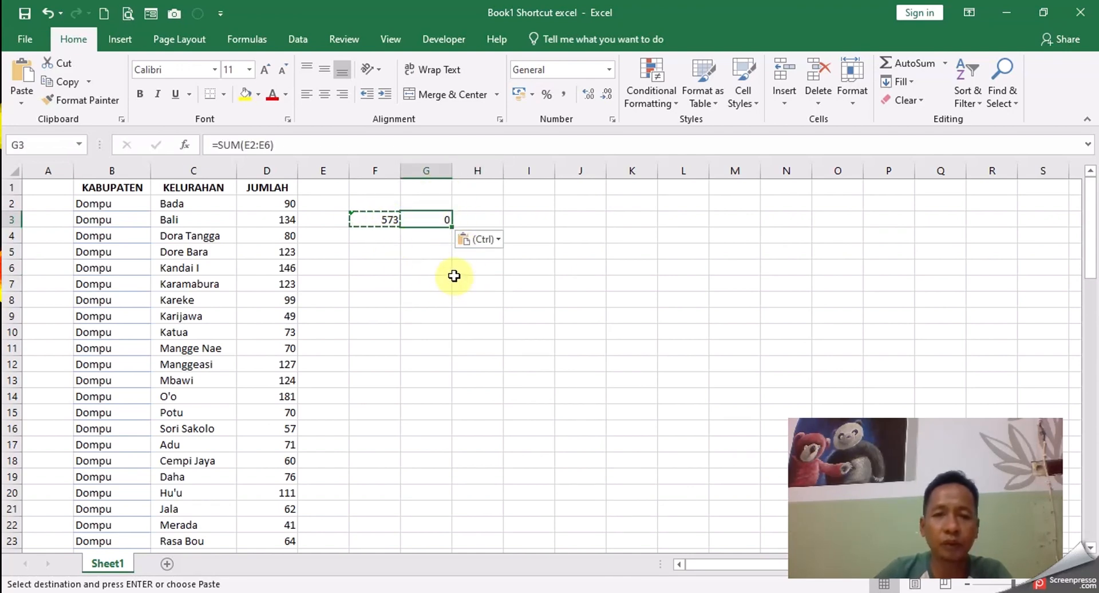
key(Delete)
click(417, 287)
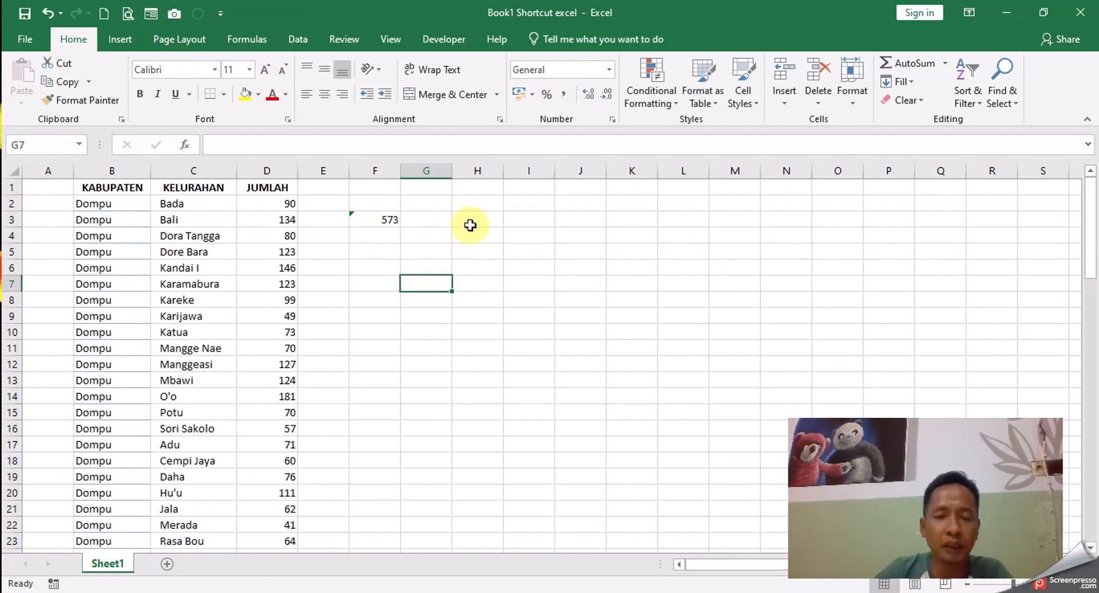
- Paste F3 into H3 as a value only, and compare the contents of both cells
click(381, 224)
key(ctrl+c)
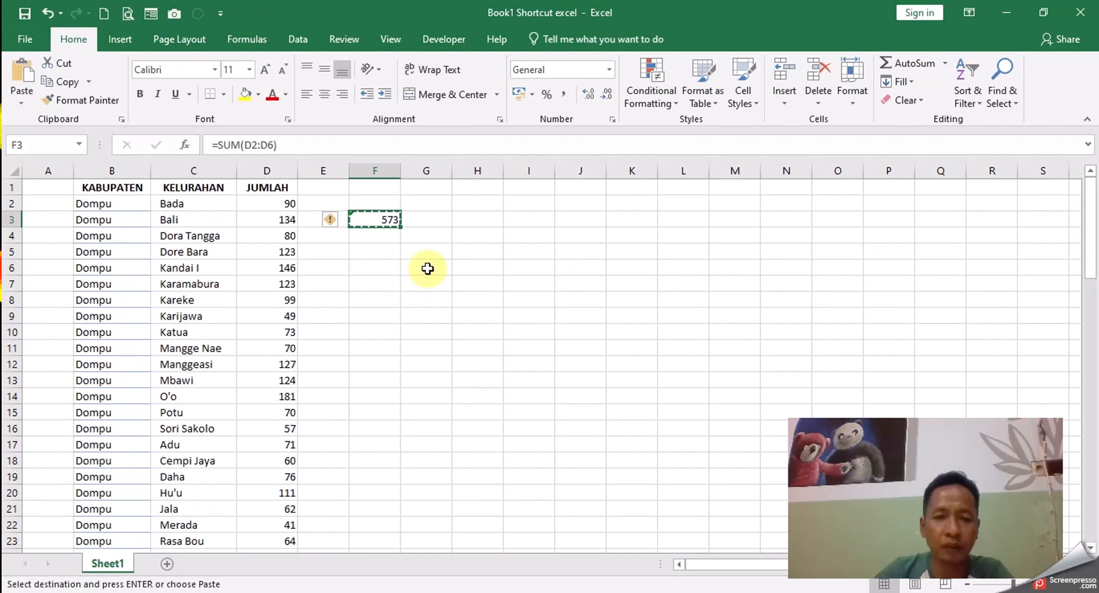
click(474, 220)
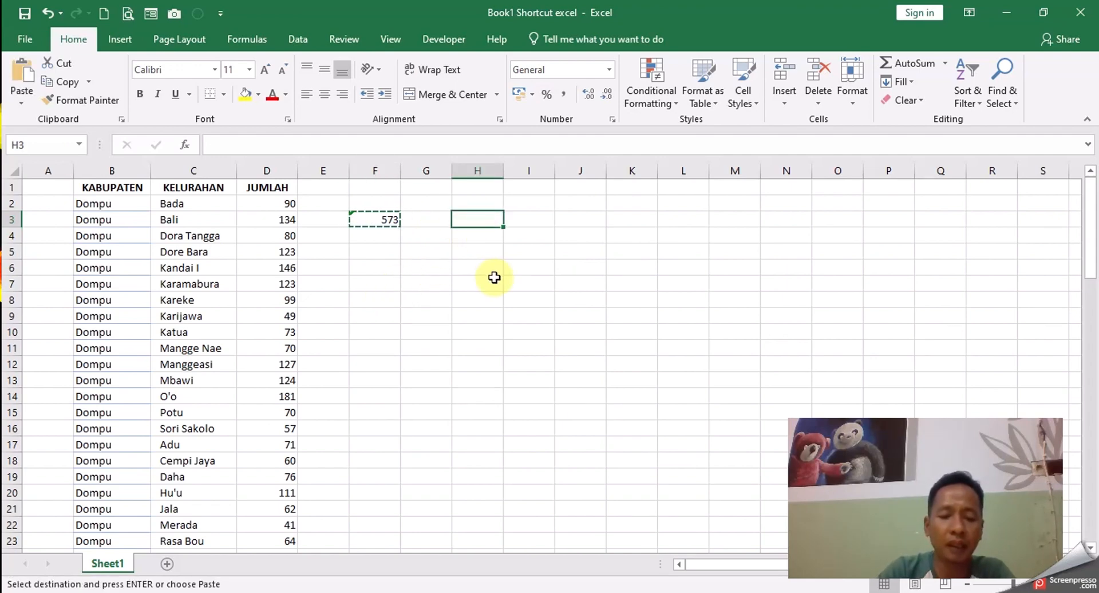
key(alt)
key(h)
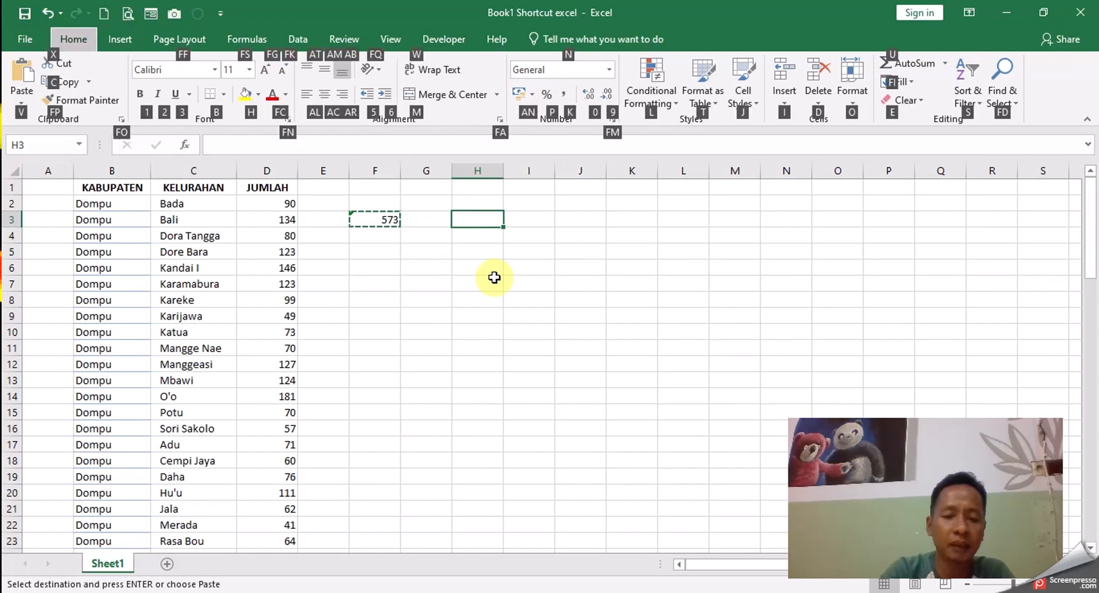
key(v)
key(v)
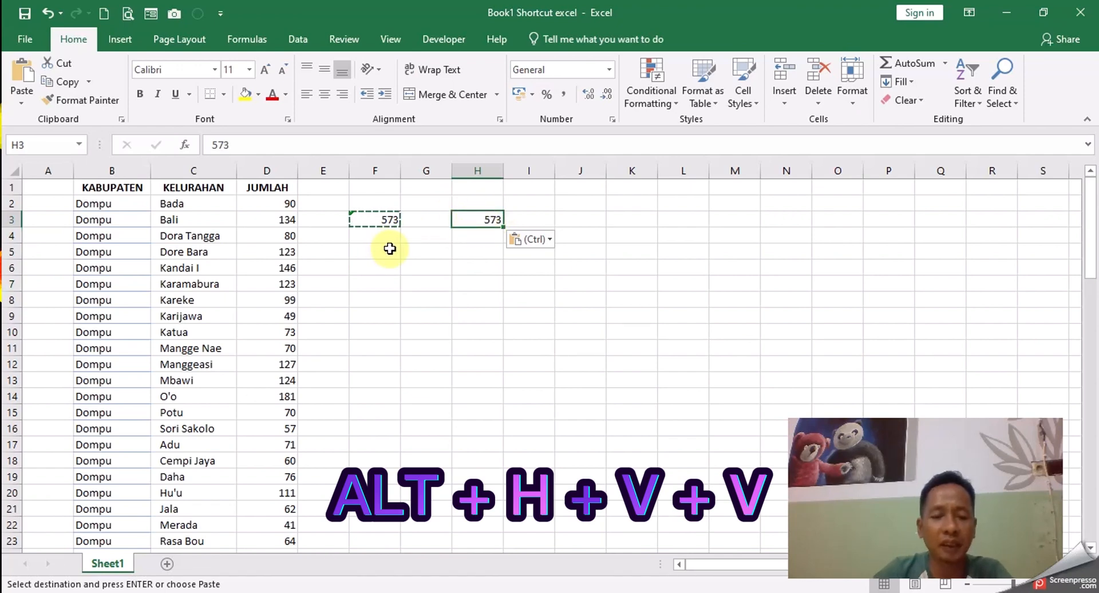
key(Escape)
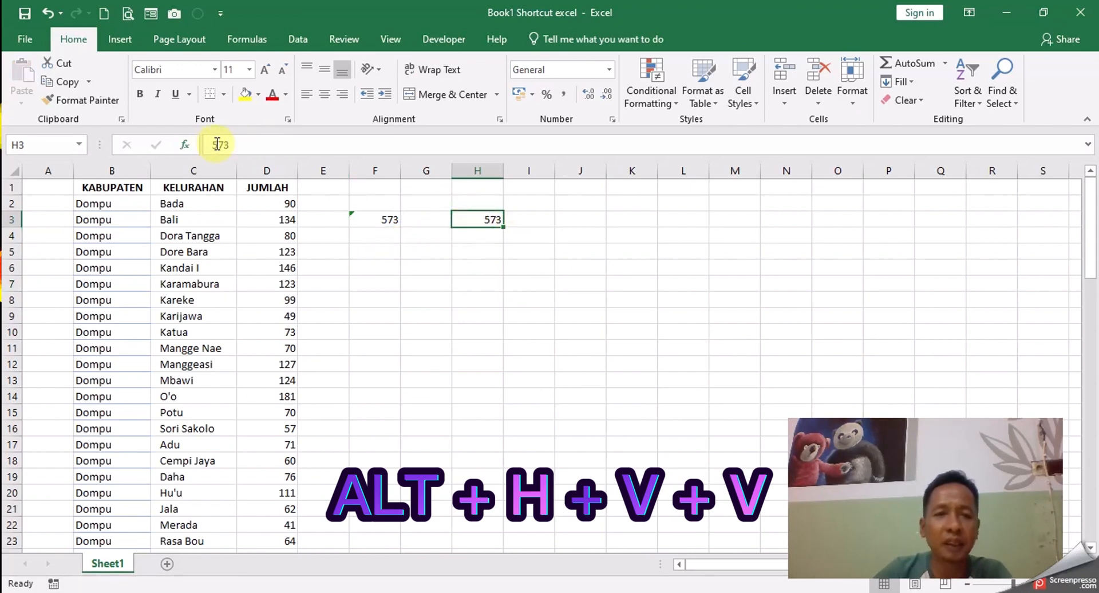
click(373, 218)
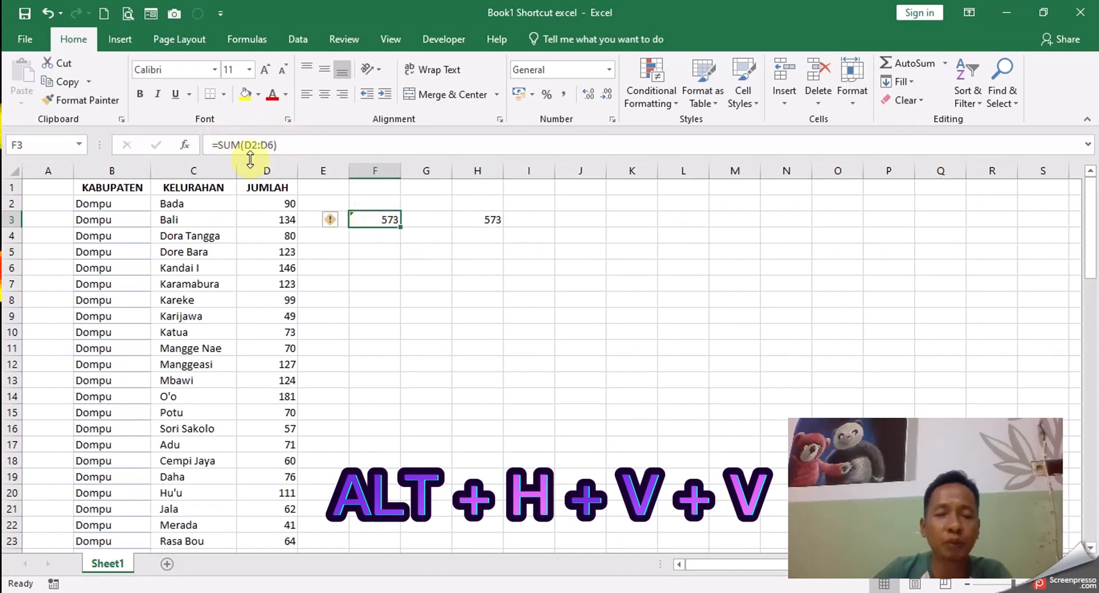
click(480, 219)
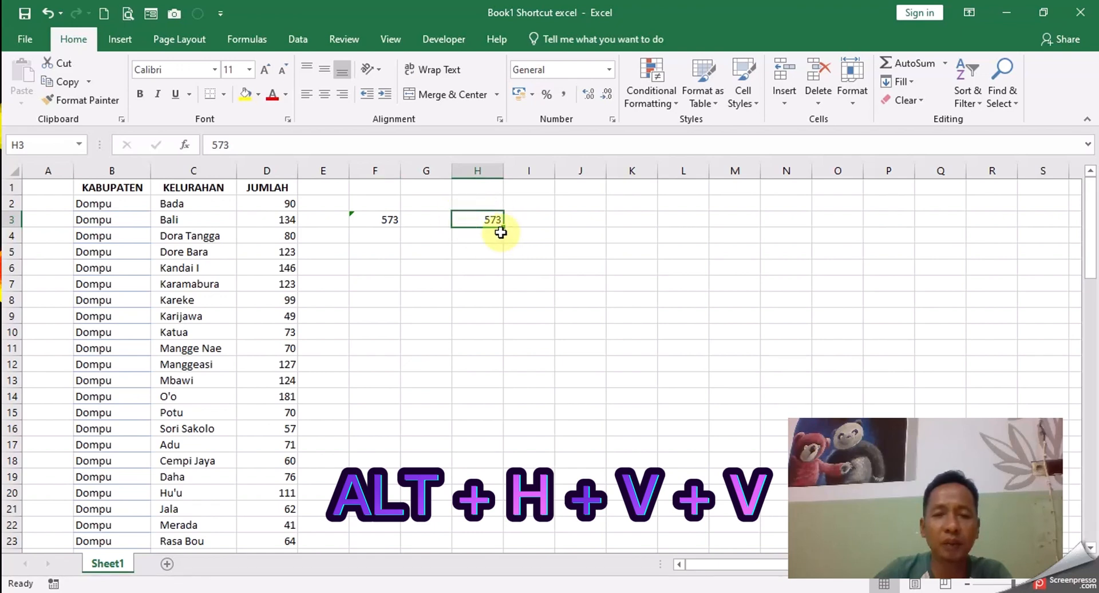
- Clear the contents of the range F3:H5 to remove the sample sum and its pasted value
drag(366, 251, 496, 223)
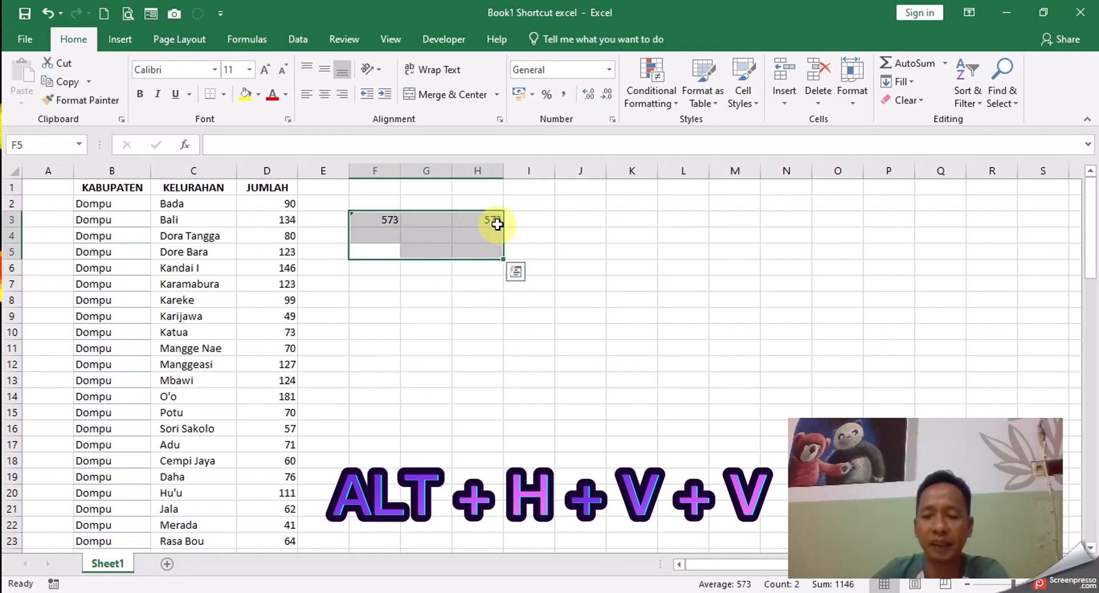
key(Delete)
click(403, 299)
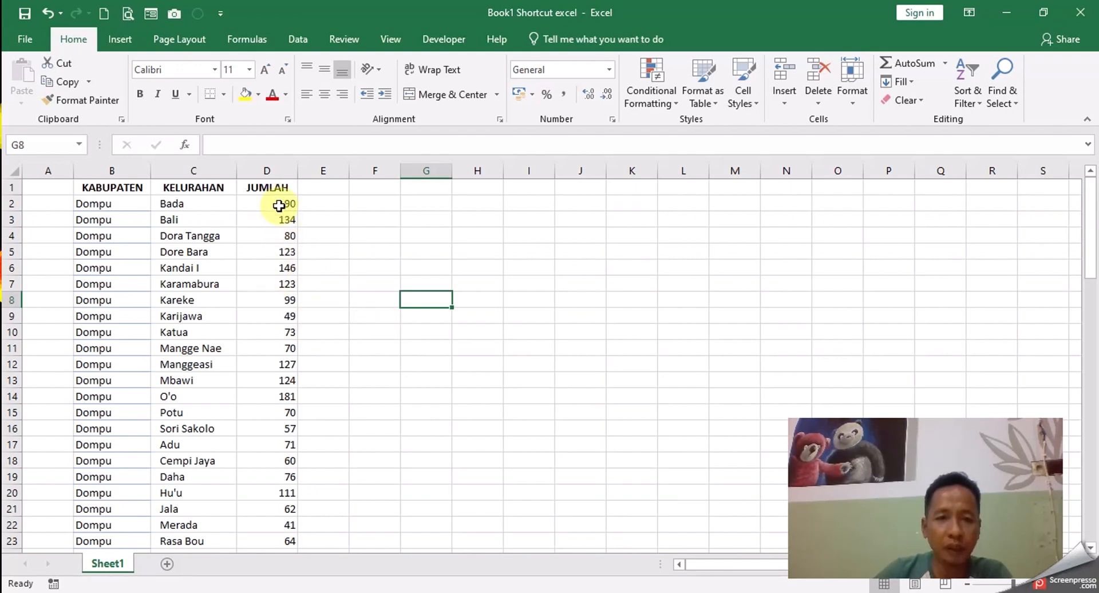
- Select the JUMLAH values from D2 to D16, and return to the single cell D2
drag(284, 204, 283, 426)
scroll(530, 324, down, 1)
scroll(530, 324, up, 10)
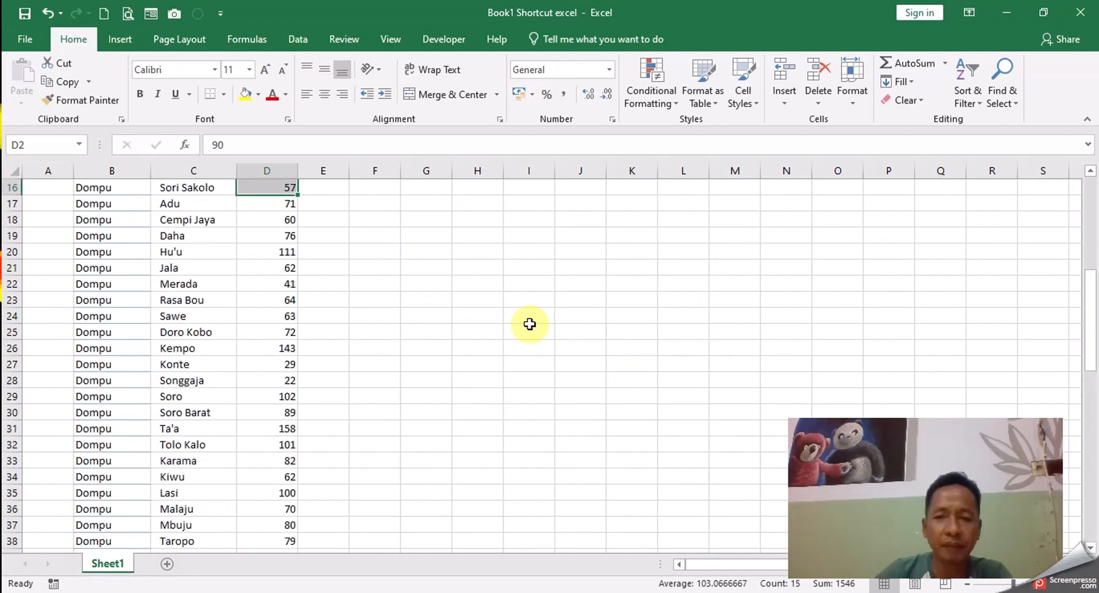
click(280, 235)
click(273, 205)
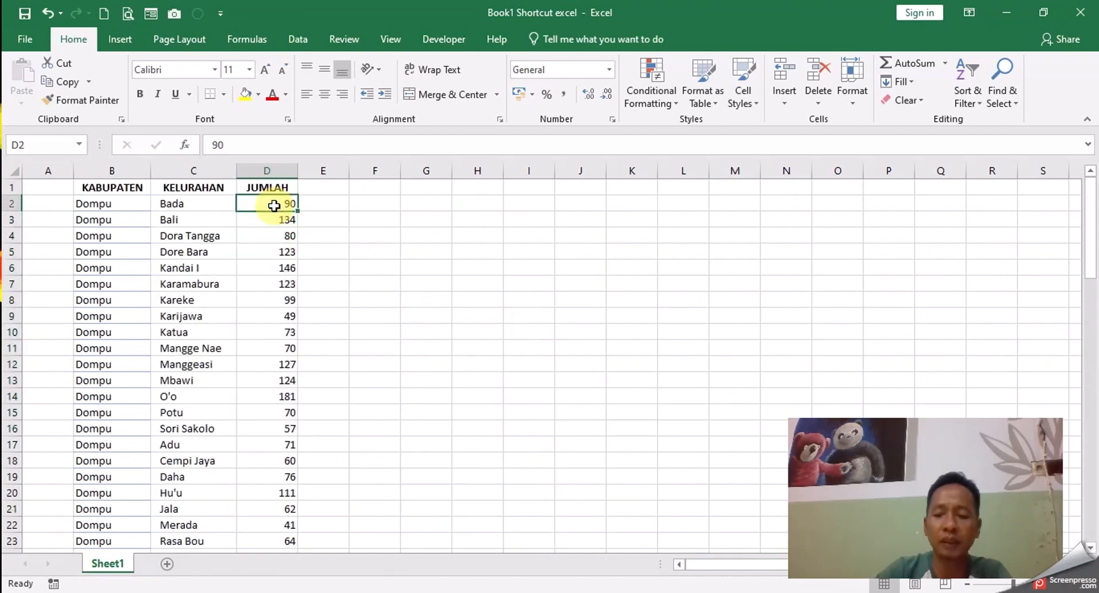
- Total the JUMLAH values in D83 by entering =SUM(D2:D82) by hand, and clear the cell again
key(ctrl+shift+Down)
scroll(321, 372, down, 4)
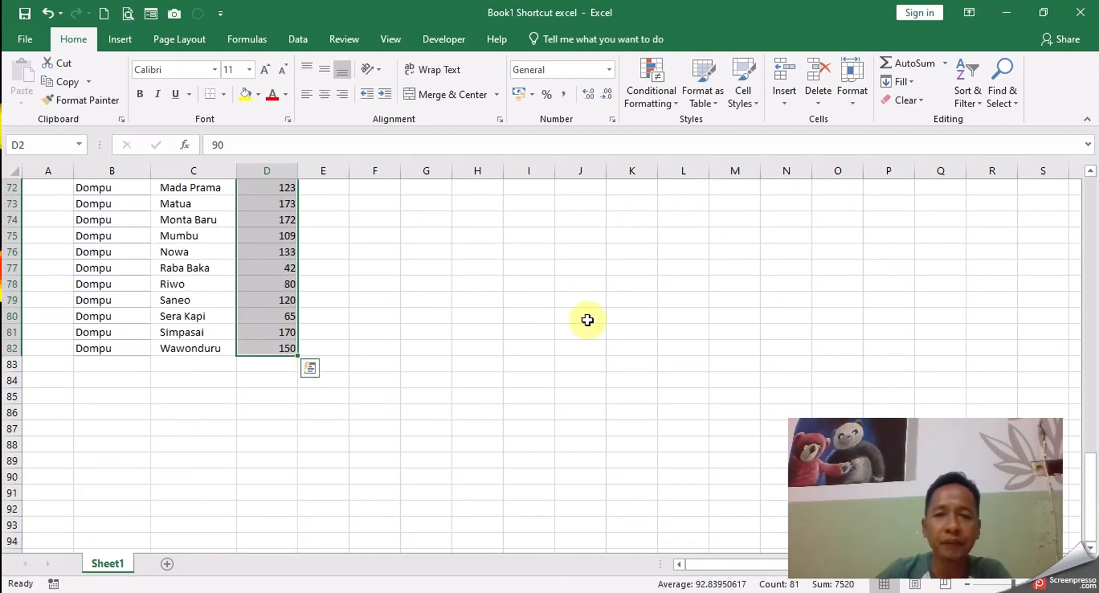
click(270, 366)
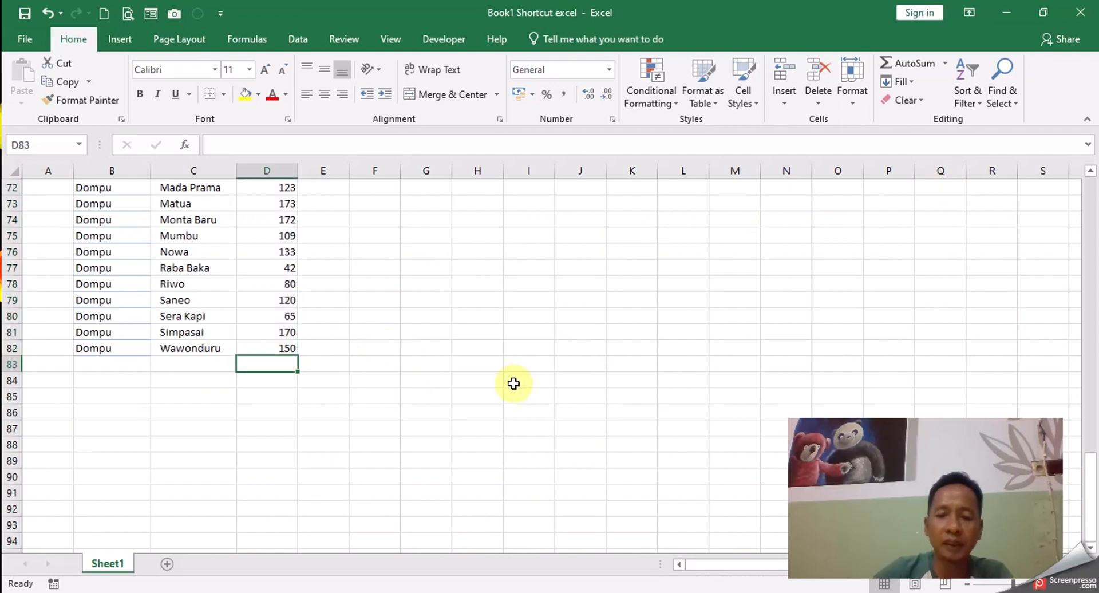
text(=sum)
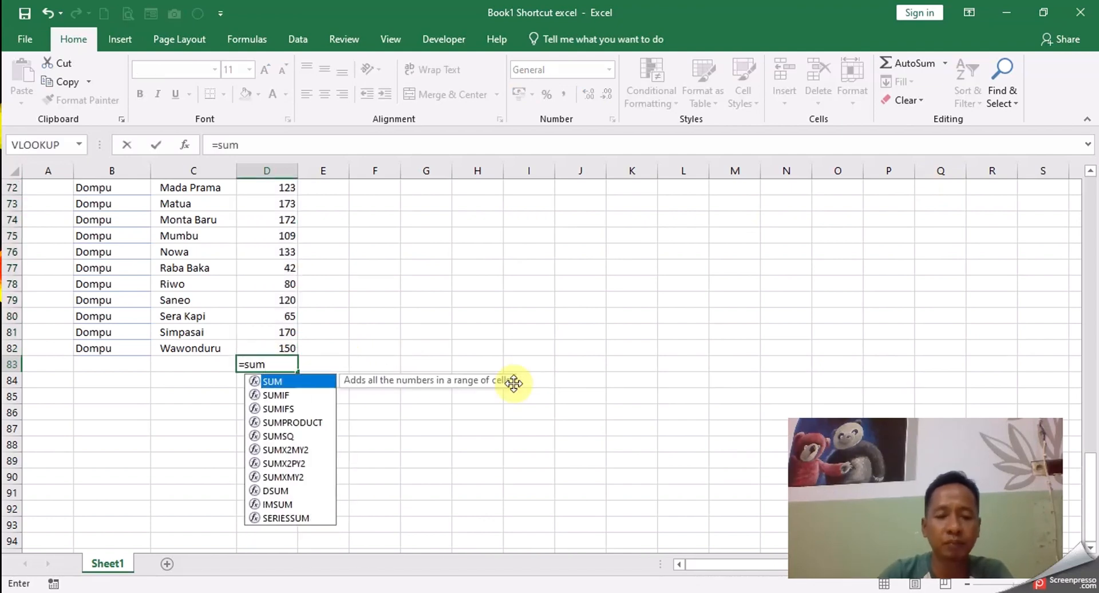
key(Tab)
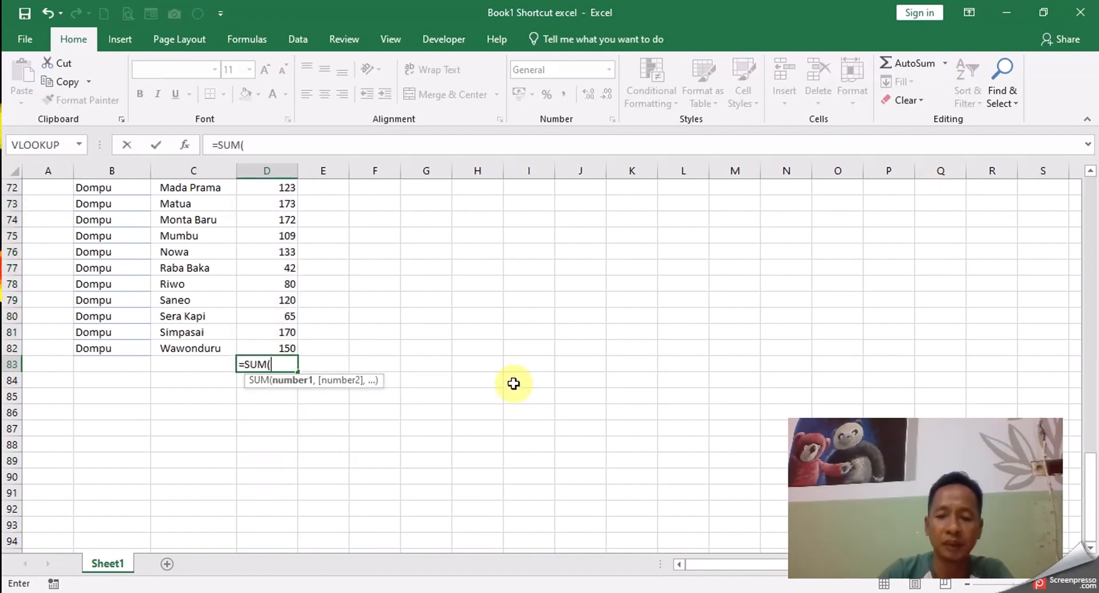
key(Up)
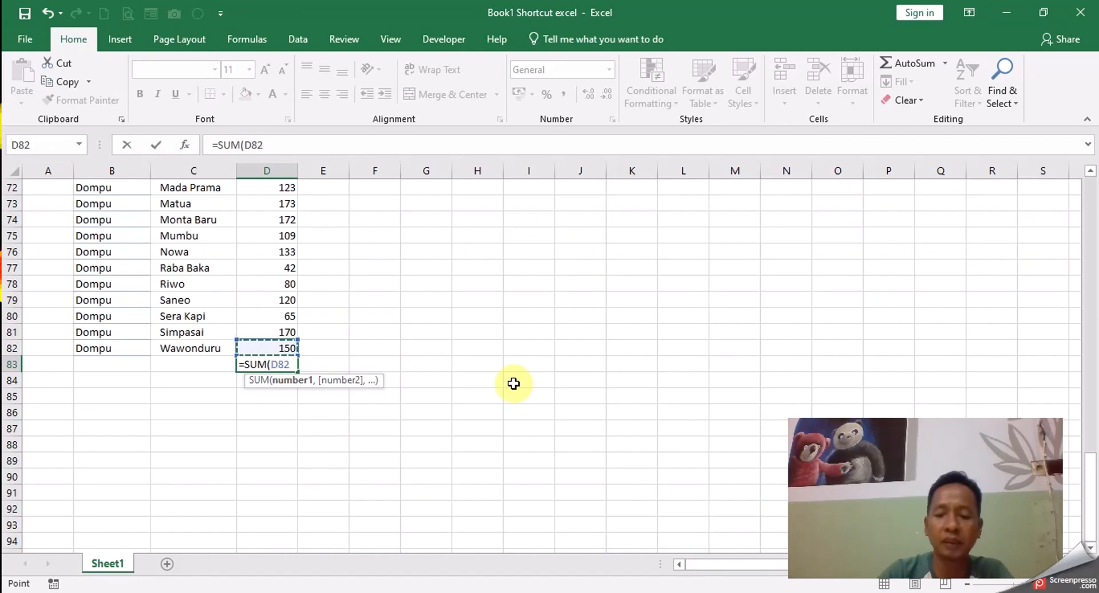
key(ctrl+shift+Up)
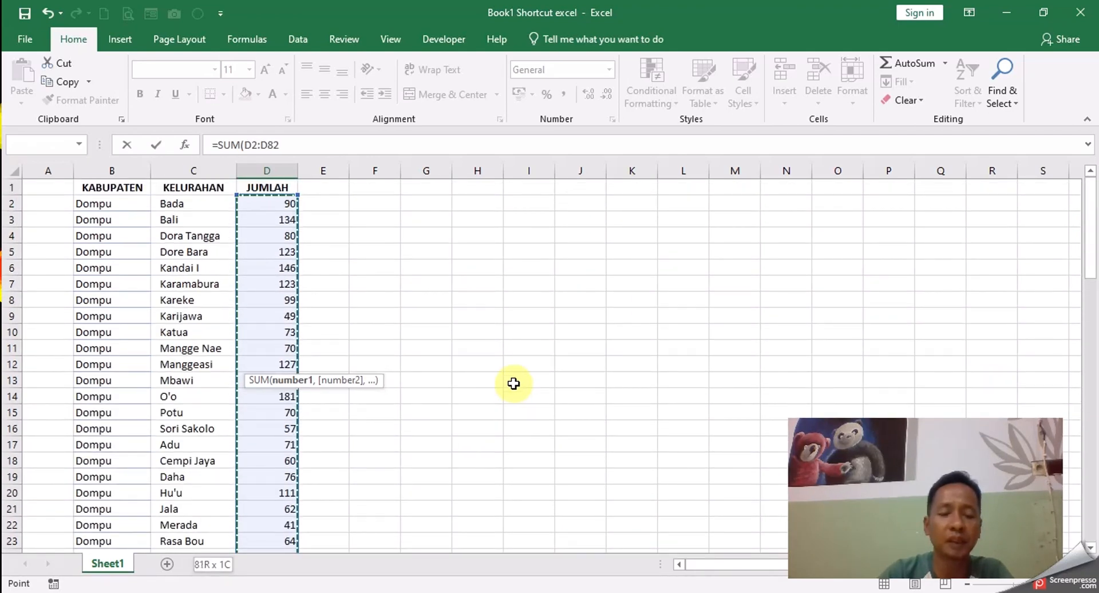
key(Return)
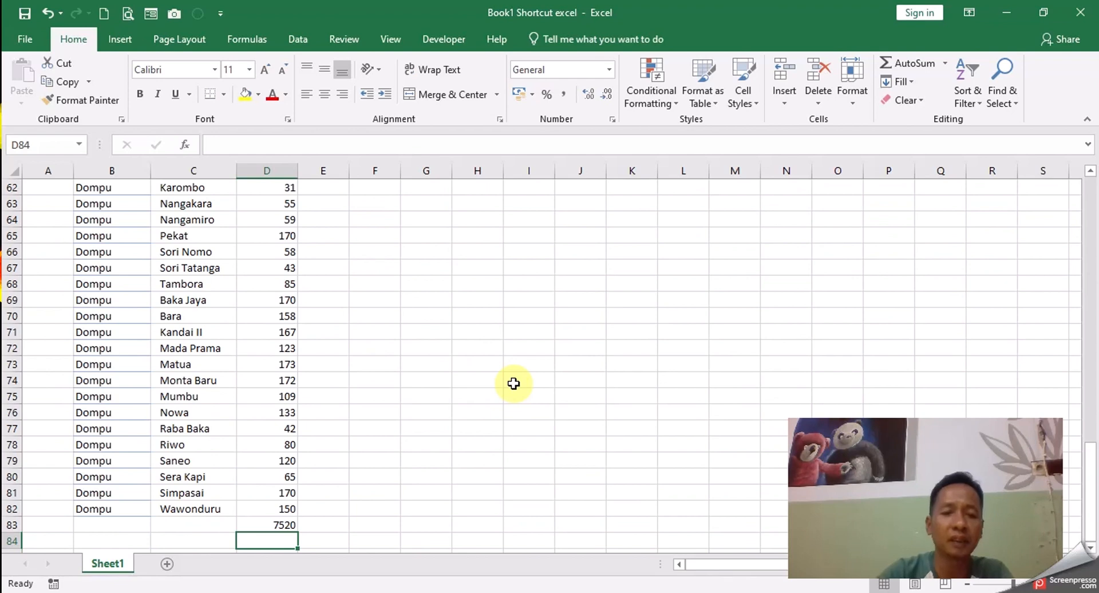
click(273, 524)
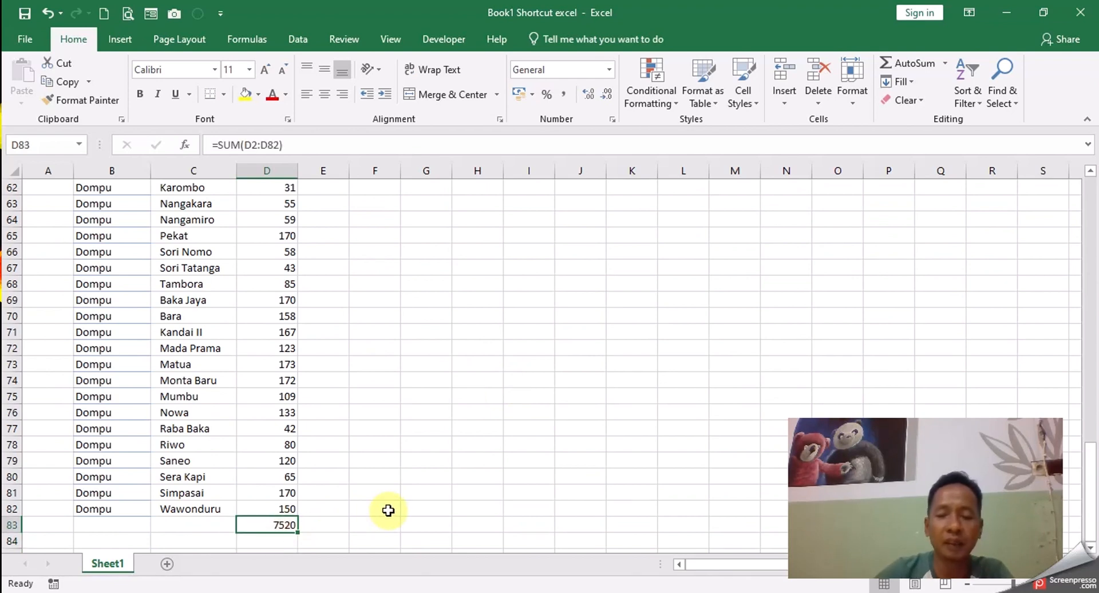
key(Delete)
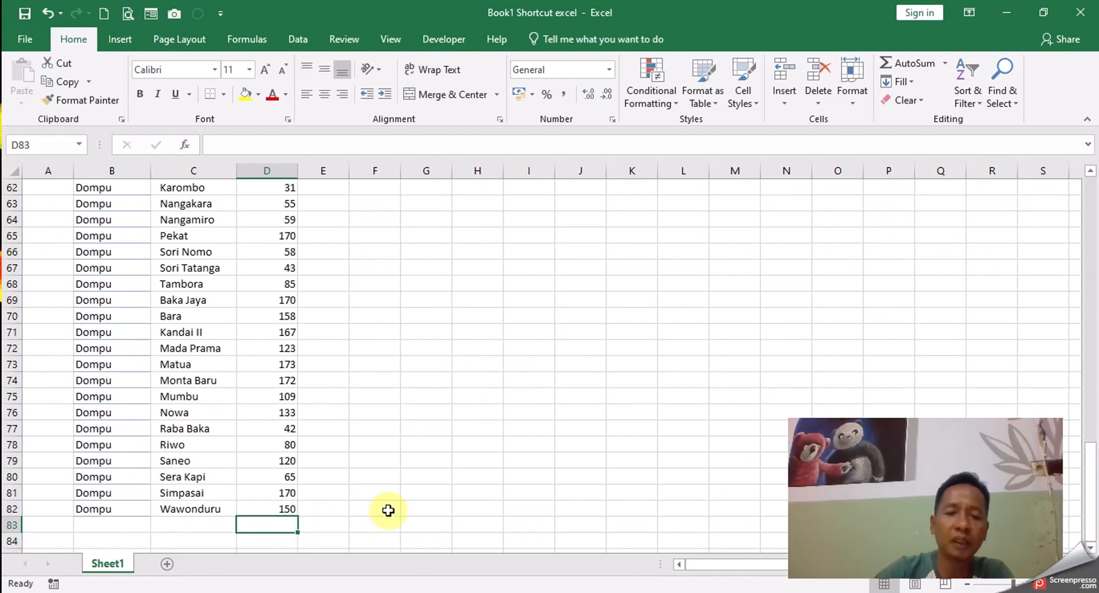
- Insert an AutoSum total of D2:D82 in D83, and delete it again
click(906, 61)
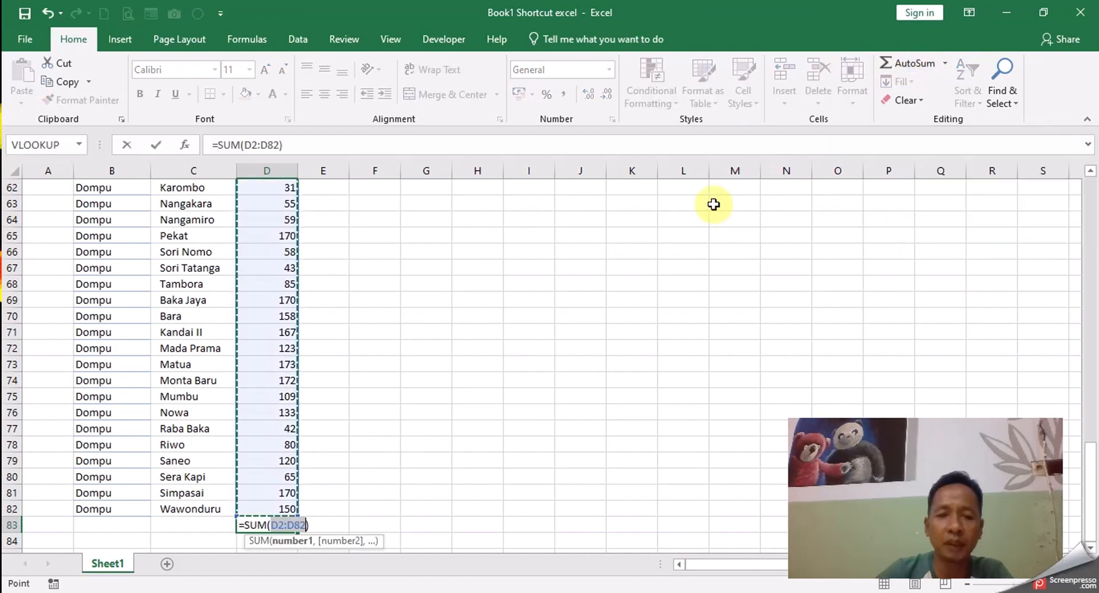
key(Return)
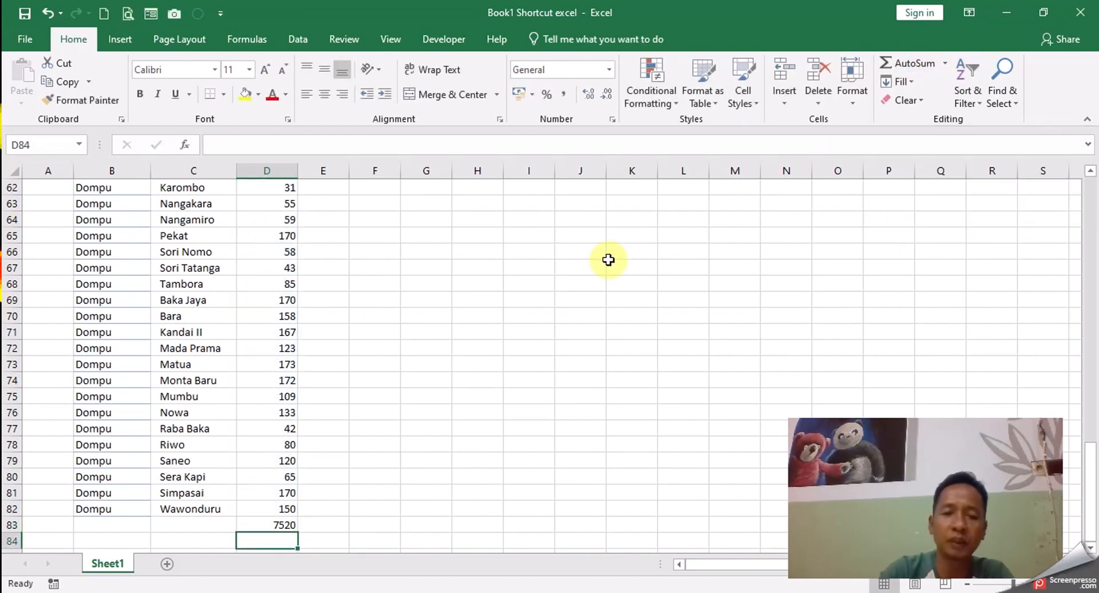
click(276, 525)
key(Delete)
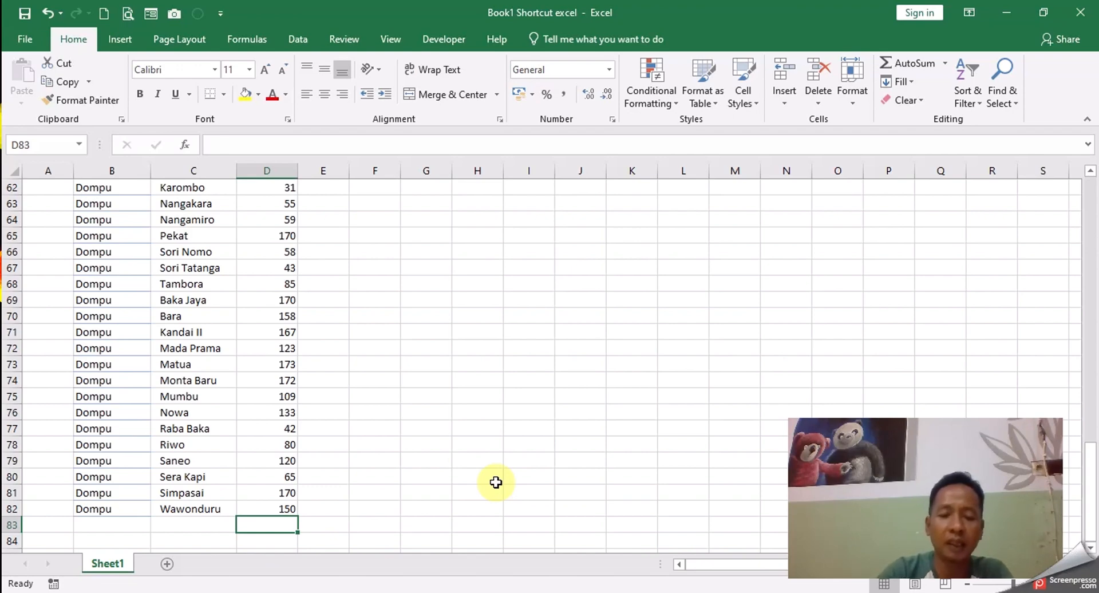
- Insert the AutoSum formula =SUM(D2:D82) in D83, and format the total as bold and italic
key(alt+equal)
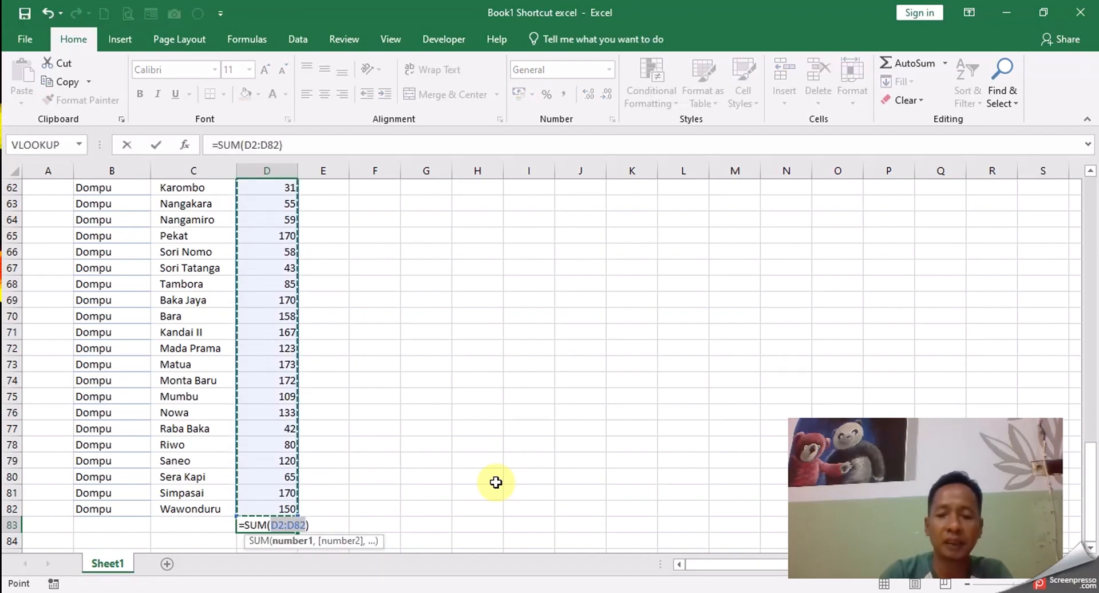
key(Return)
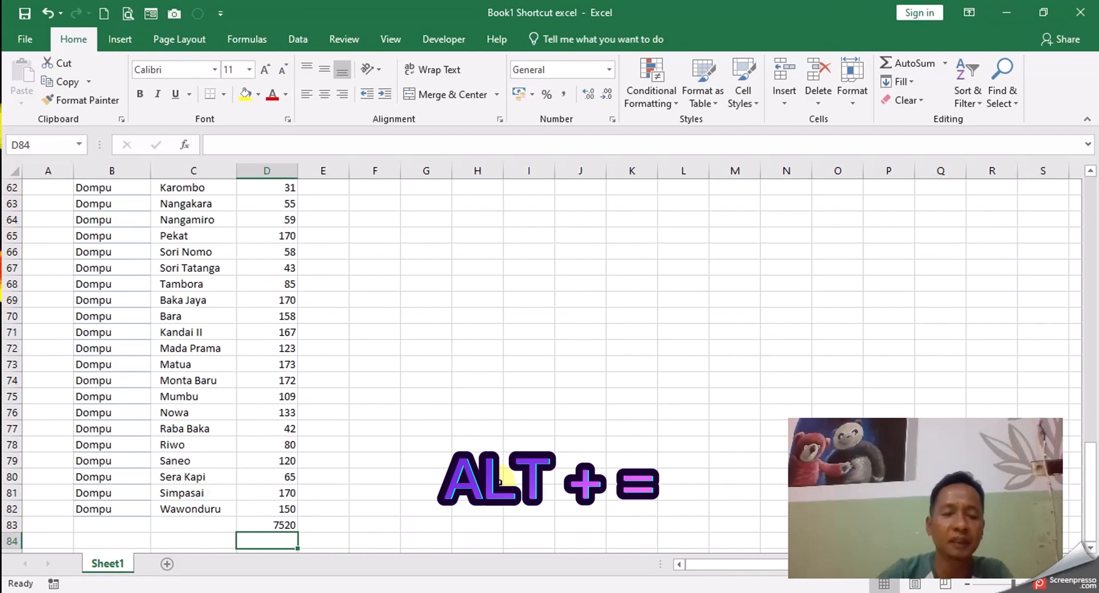
click(264, 523)
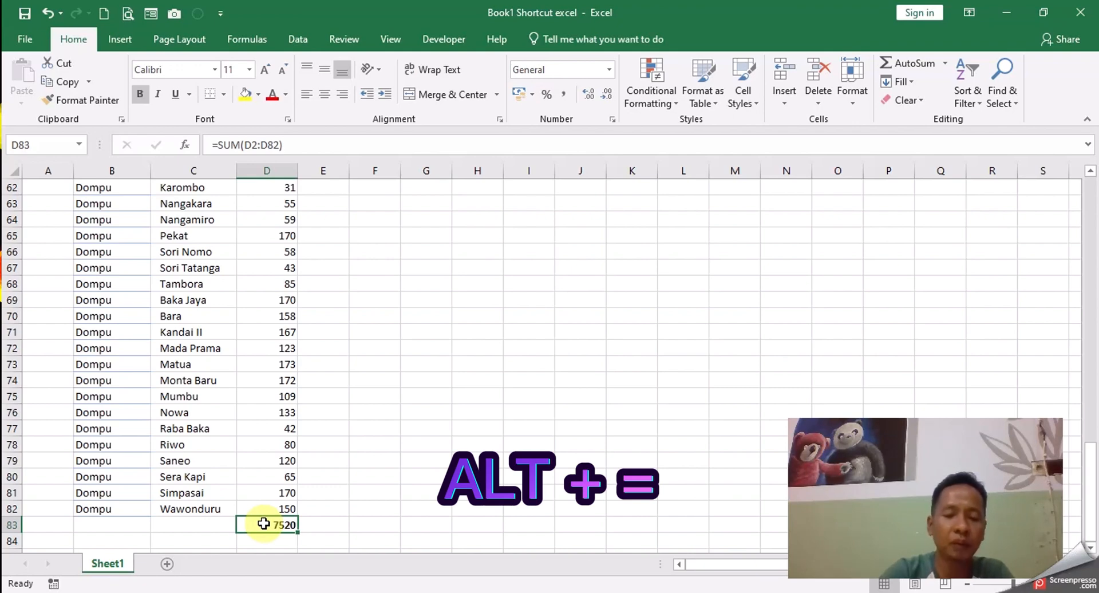
key(ctrl+i)
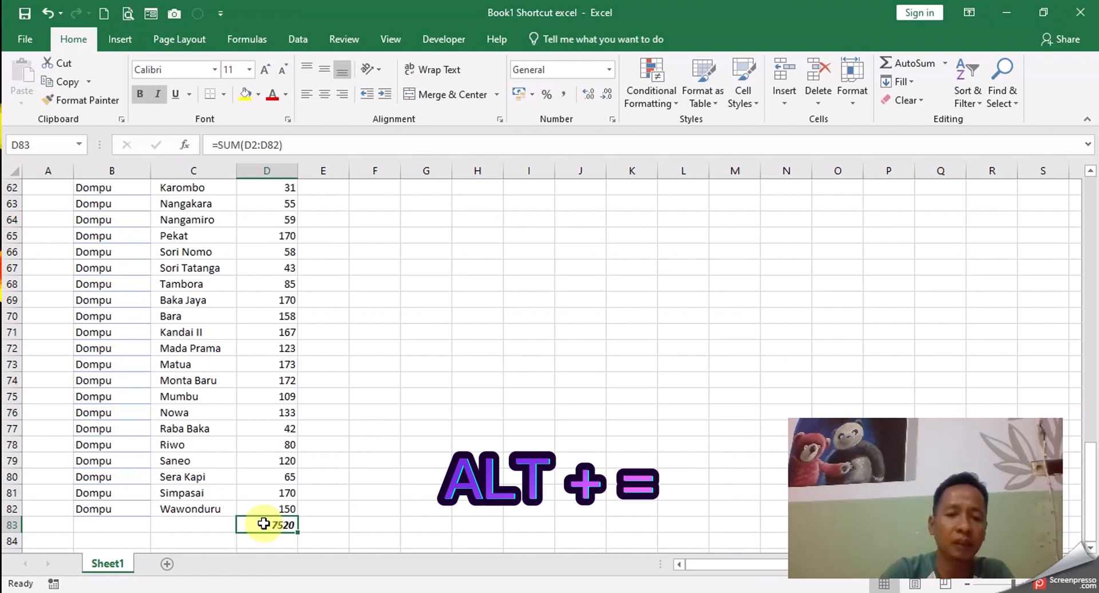
- Enter the text "jangan lupa like komen dan subscribe" in cell F2
click(515, 491)
scroll(417, 447, up, 10)
scroll(417, 446, up, 9)
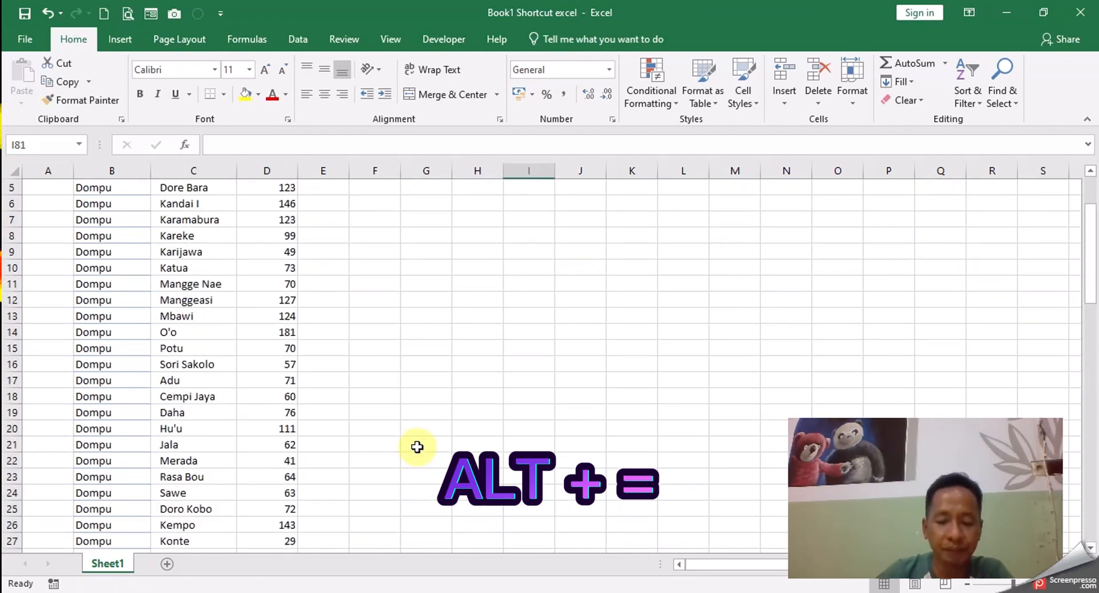
scroll(417, 447, up, 2)
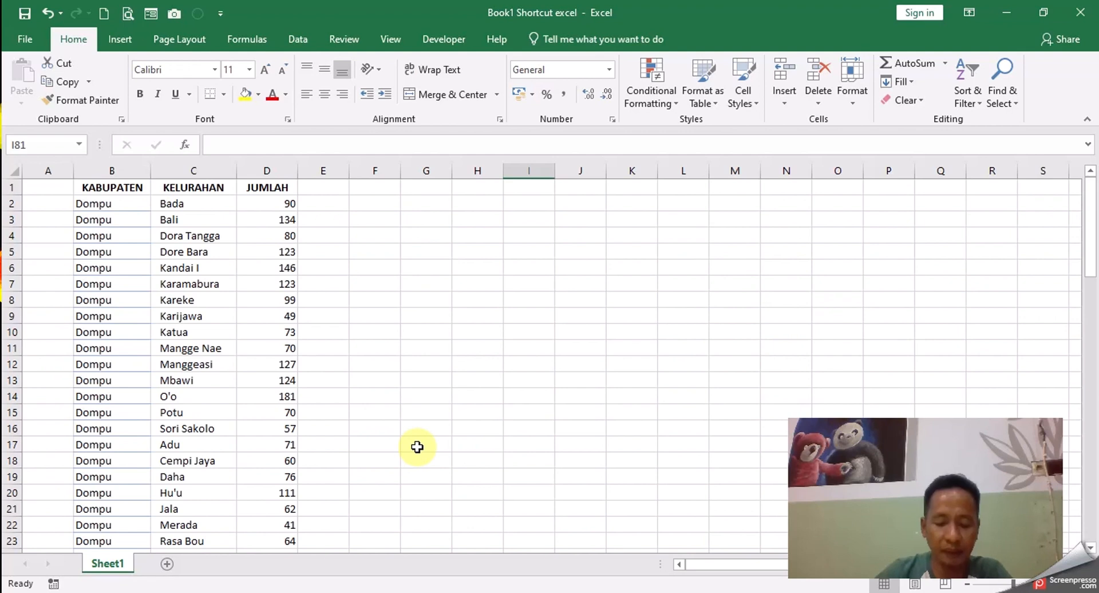
click(369, 220)
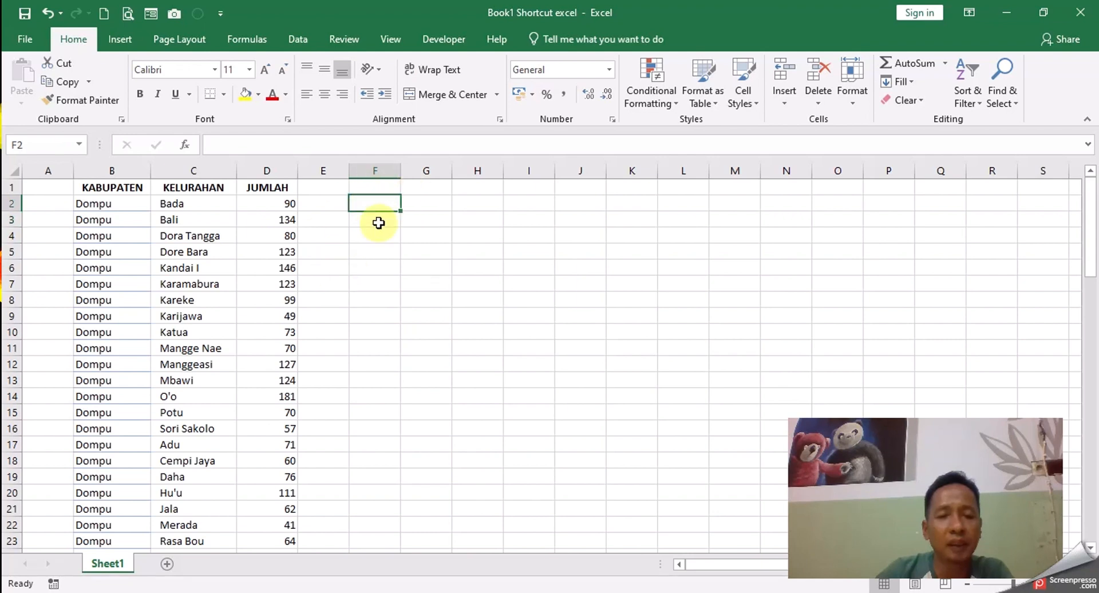
click(253, 189)
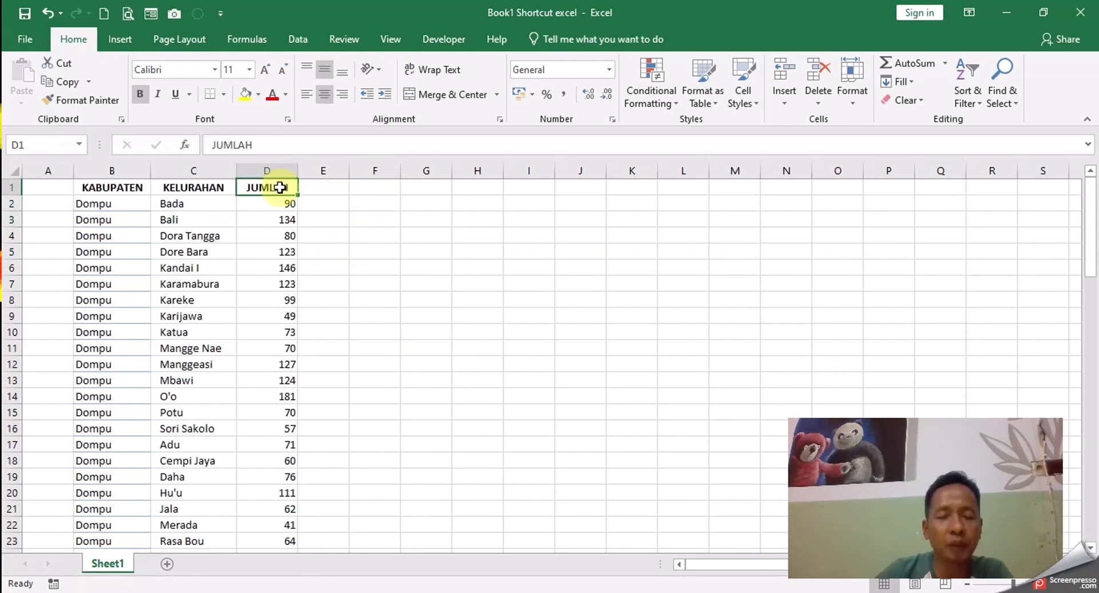
click(376, 201)
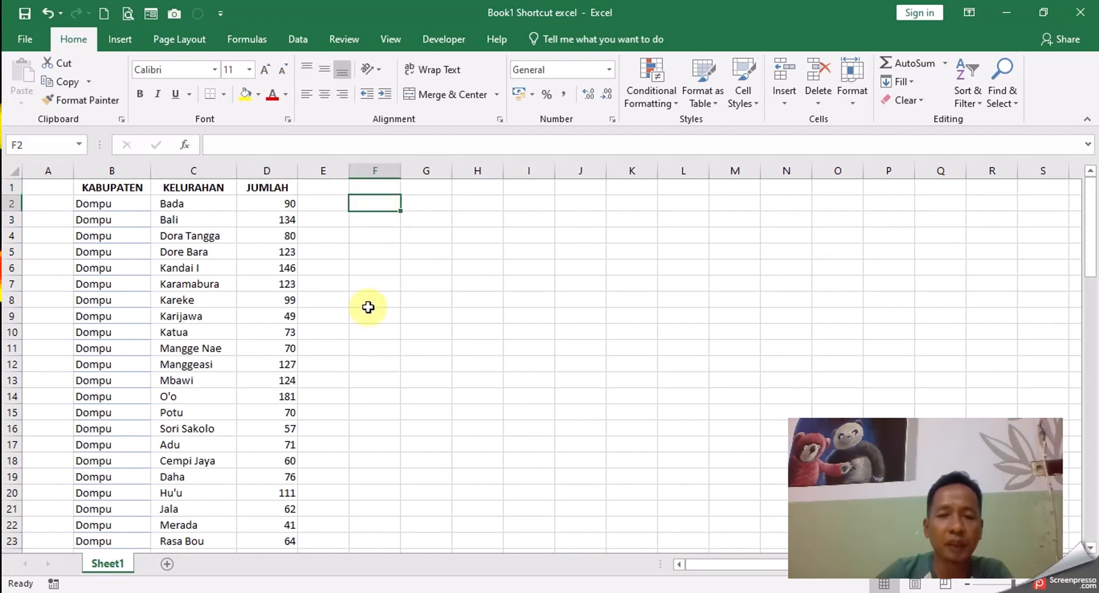
text(jangan lupa like komen dan subscribe)
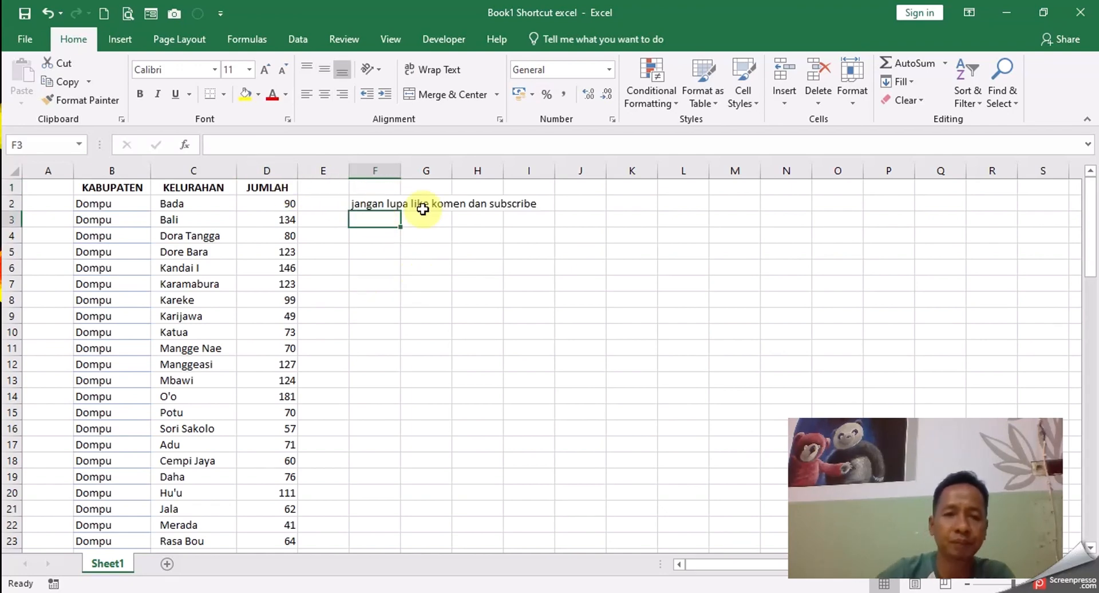
- Split the text in F2 with line breaks before "lupa", "komen" and "dan" within the same cell
double_click(388, 204)
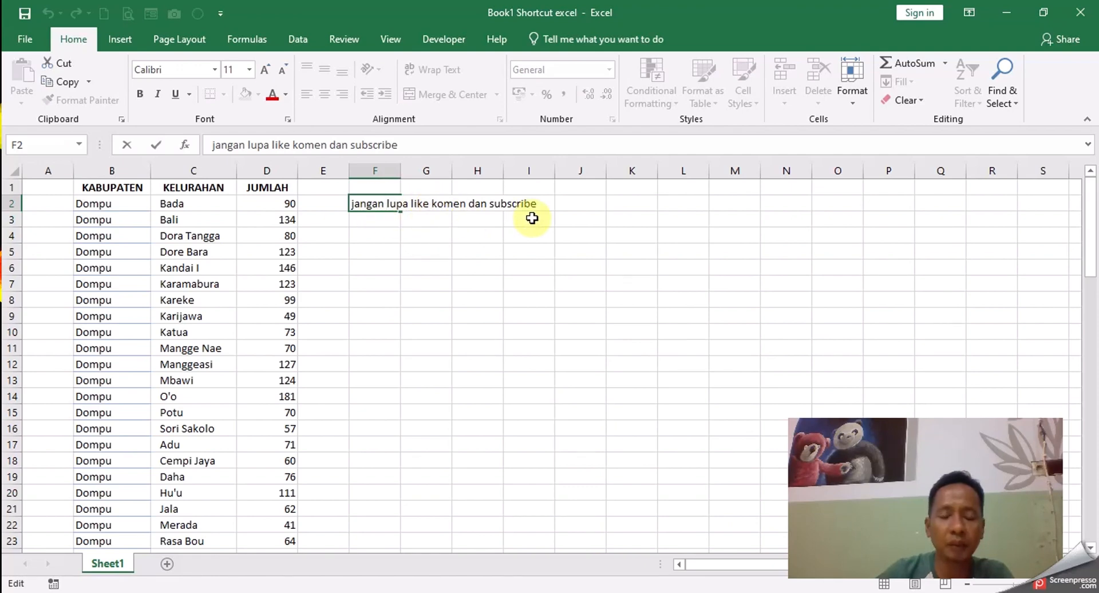
key(alt+Return)
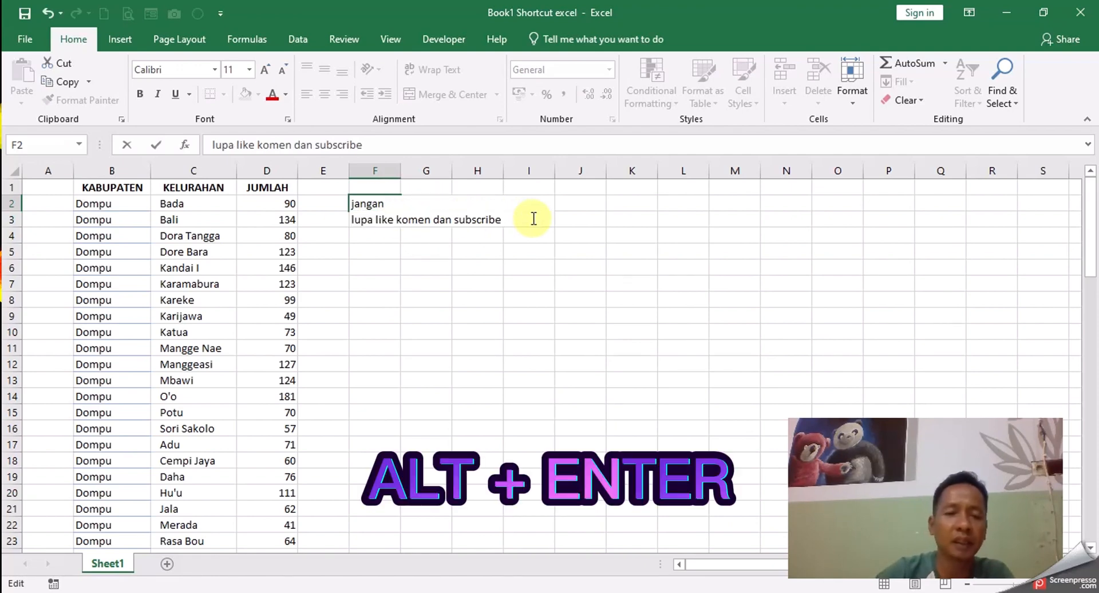
click(397, 220)
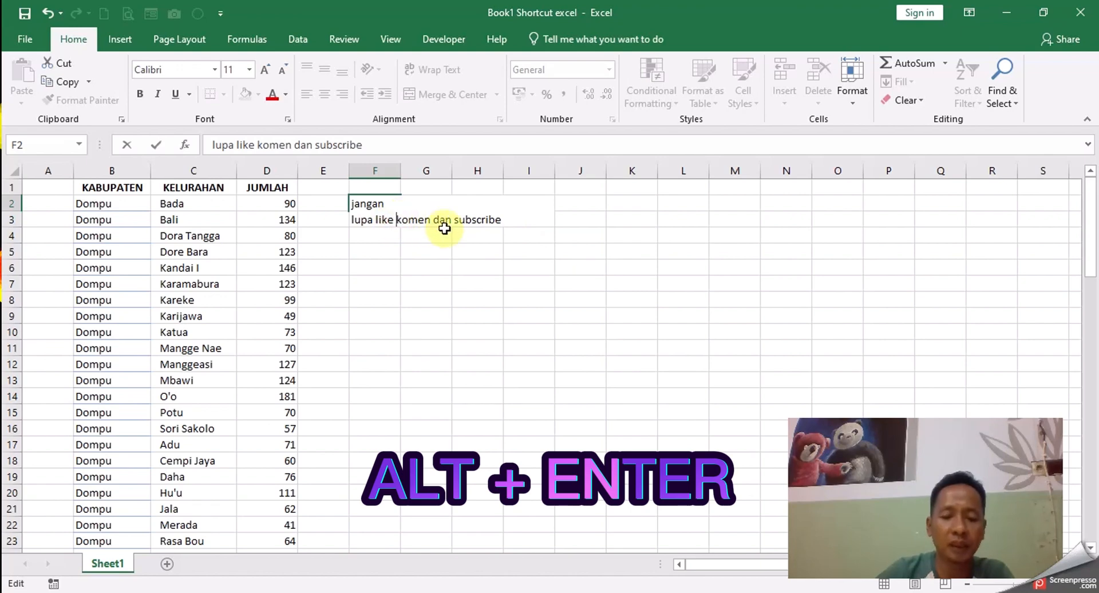
key(alt+Return)
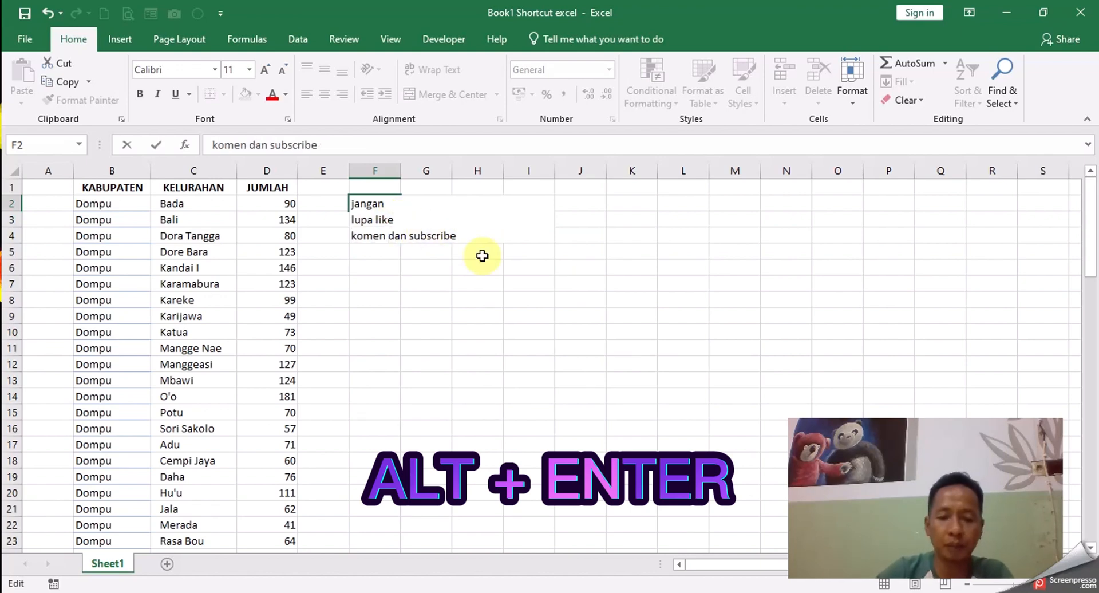
key(alt+Return)
click(449, 289)
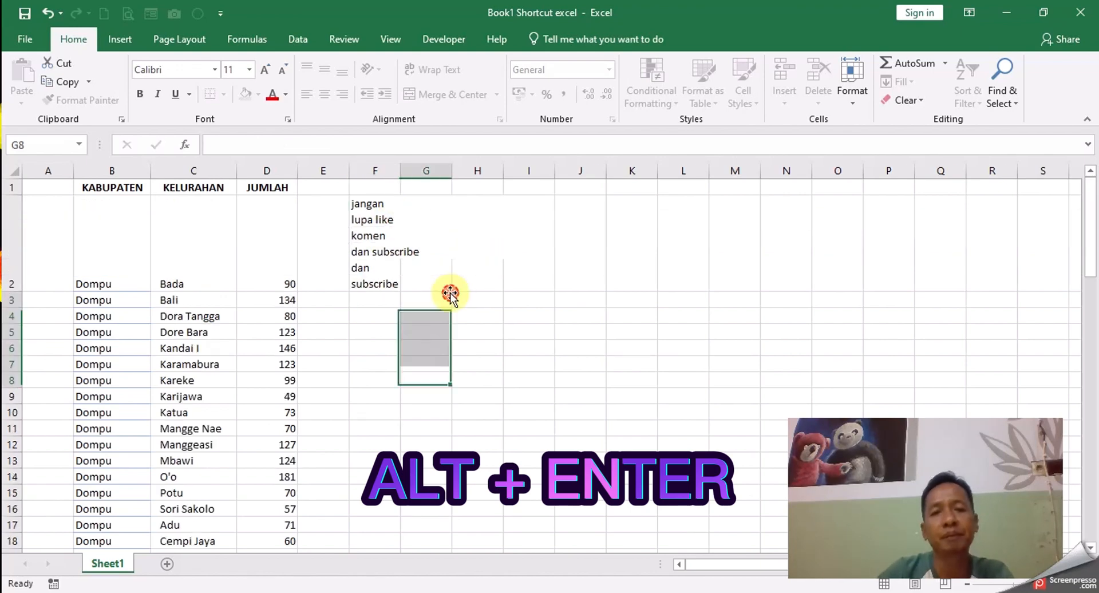
- Undo the line breaks and the sample text entry in F2
click(375, 223)
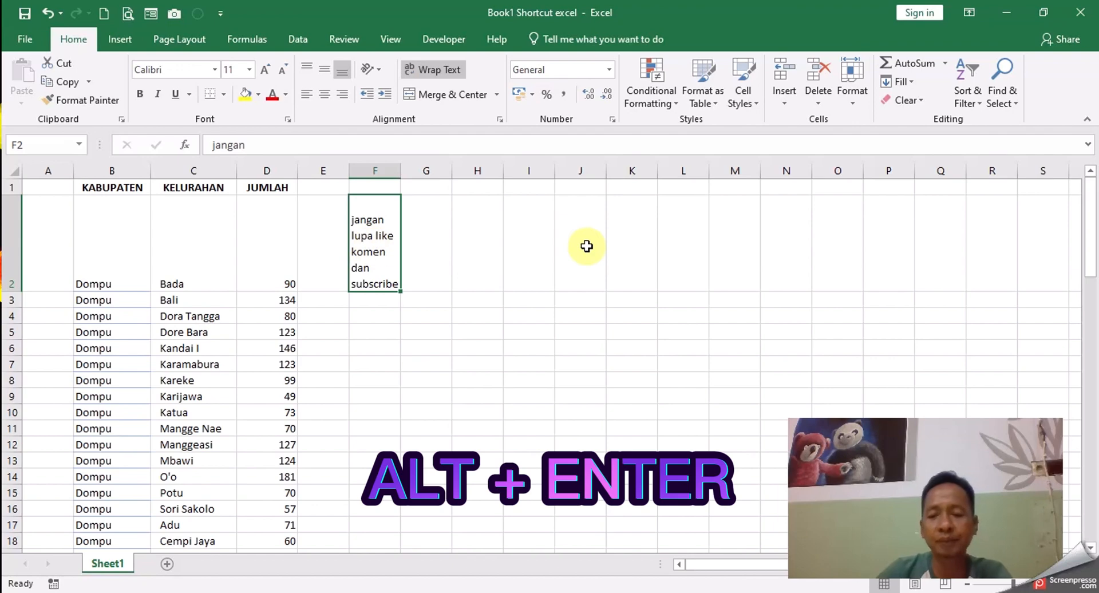
key(ctrl+z)
click(426, 299)
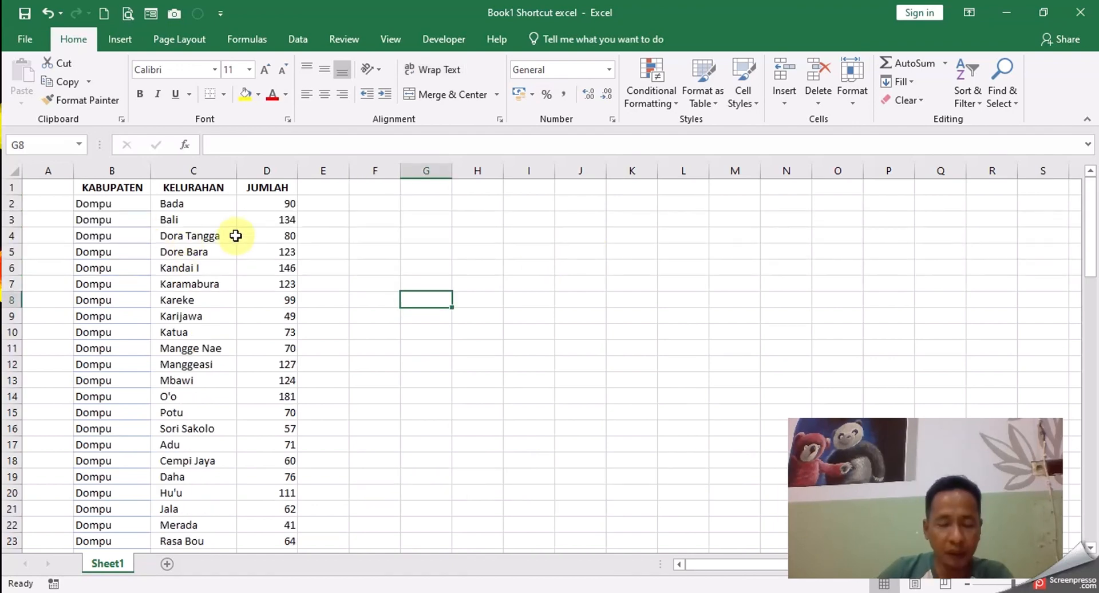
- Extend the selection cell by cell from the JUMLAH header in D1 down to D23
click(275, 186)
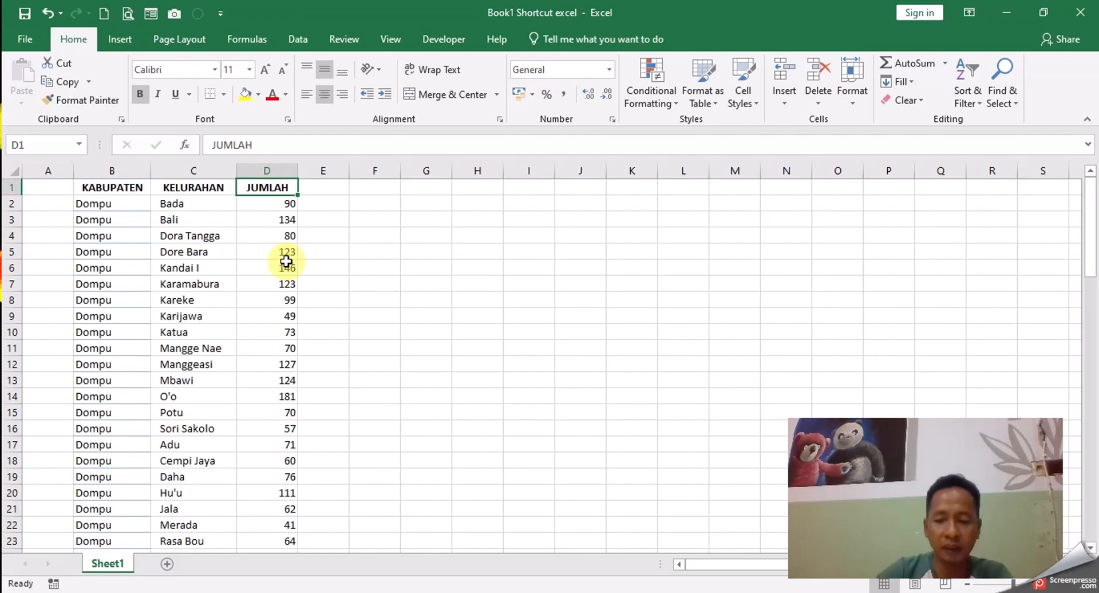
key(shift+Down)
key(shift+Down)
key(shift+Down)
key(shift+Down)
key(shift+Down)
key(shift+Down)
key(shift+Down)
key(shift+Down)
key(shift+Down)
key(shift+Down)
key(shift+Down)
key(shift+Down)
key(shift+Down)
key(shift+Down)
key(shift+Down)
key(shift+Down)
key(shift+Down)
key(shift+Down)
key(shift+Down)
key(shift+Down)
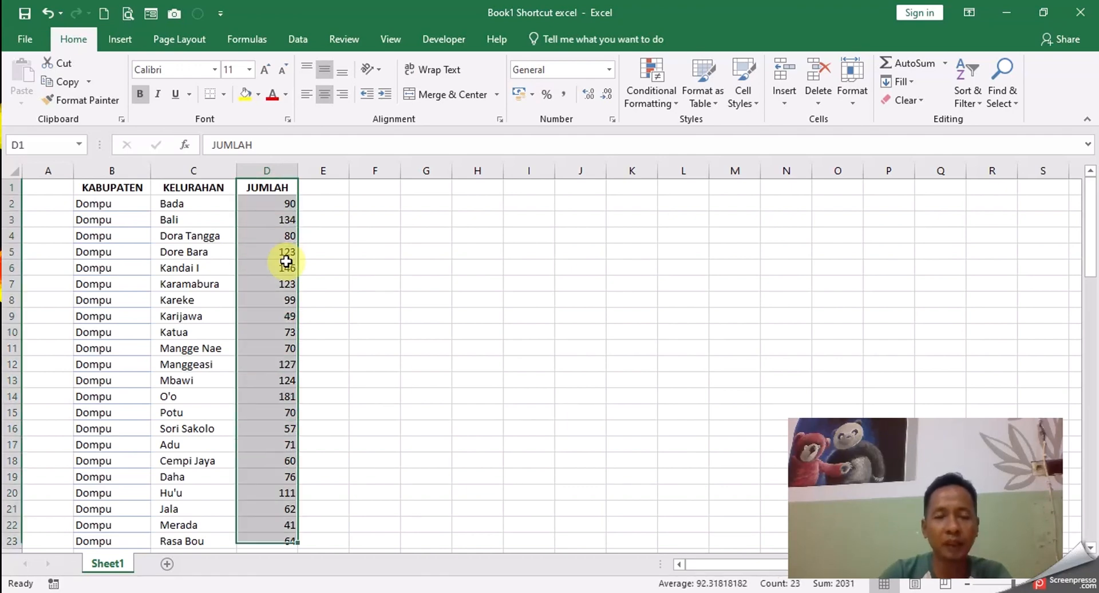
- Select the entire column D from cell D6, return to D6, and select the entire row 6
click(275, 264)
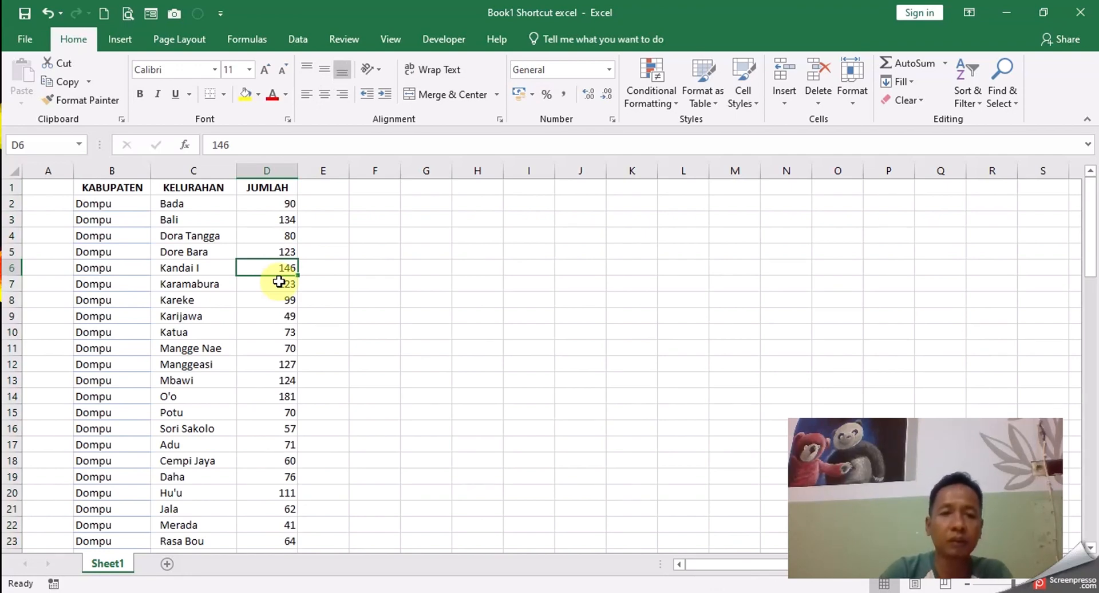
key(ctrl+space)
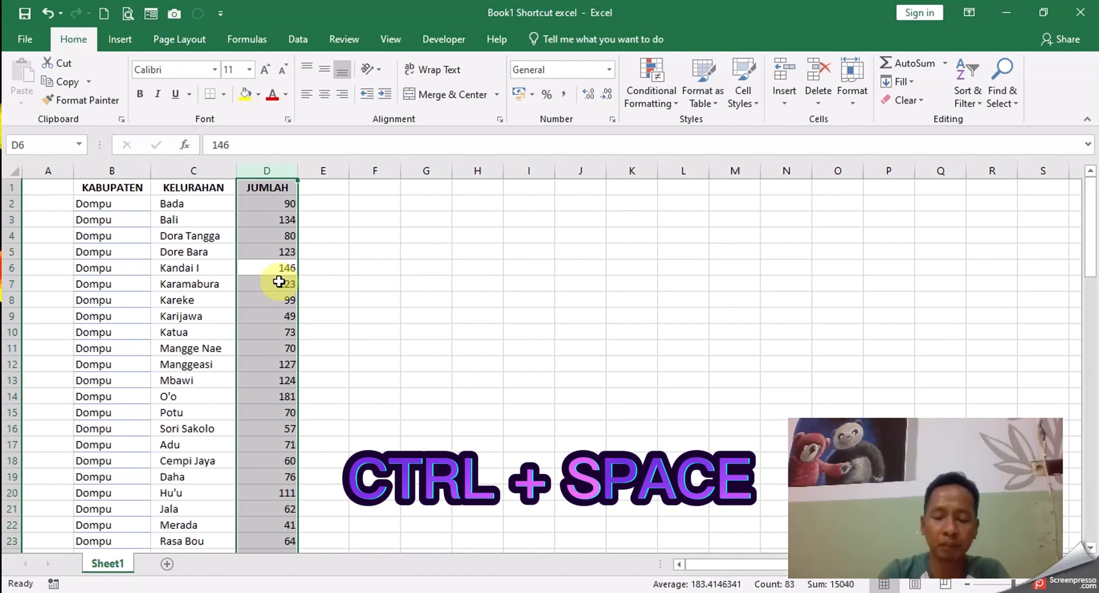
key(Left)
key(Right)
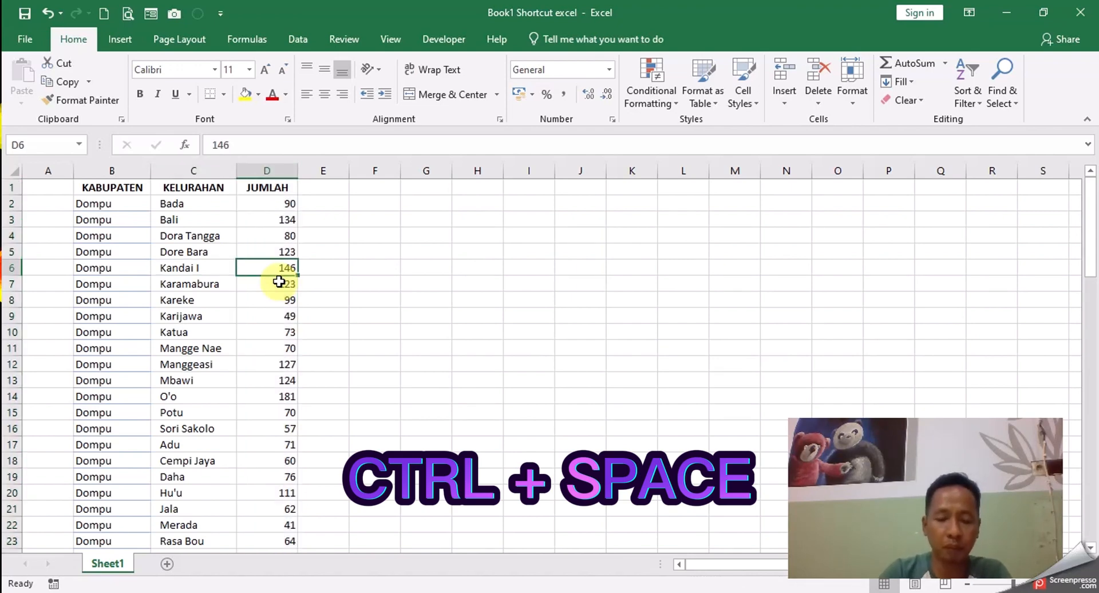
click(10, 267)
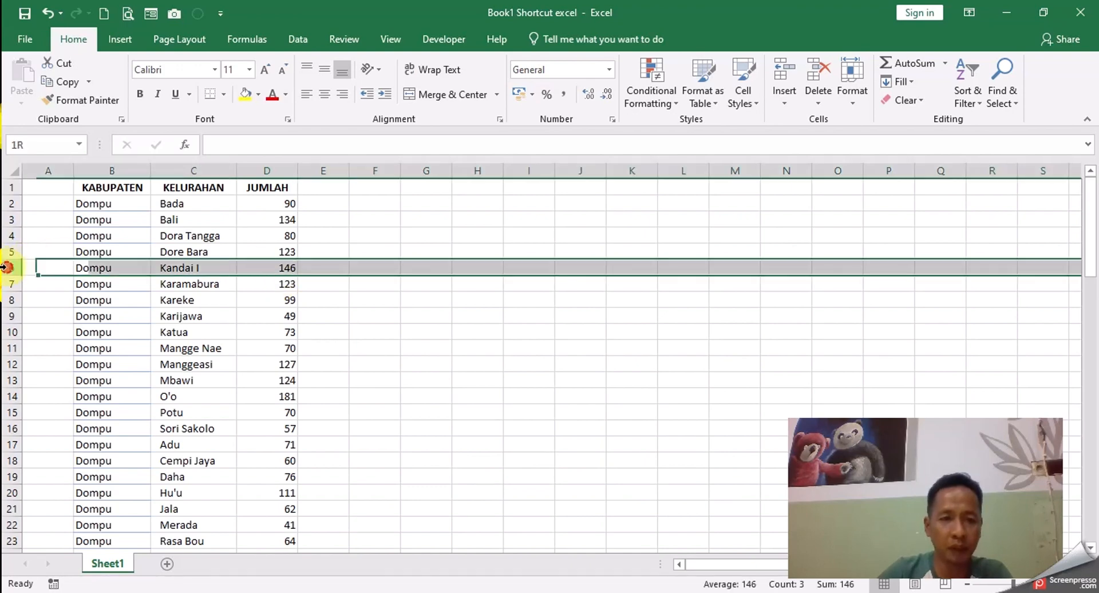
- Select the entire row 6 starting from cell D6, and extend the selection to the whole worksheet
click(267, 270)
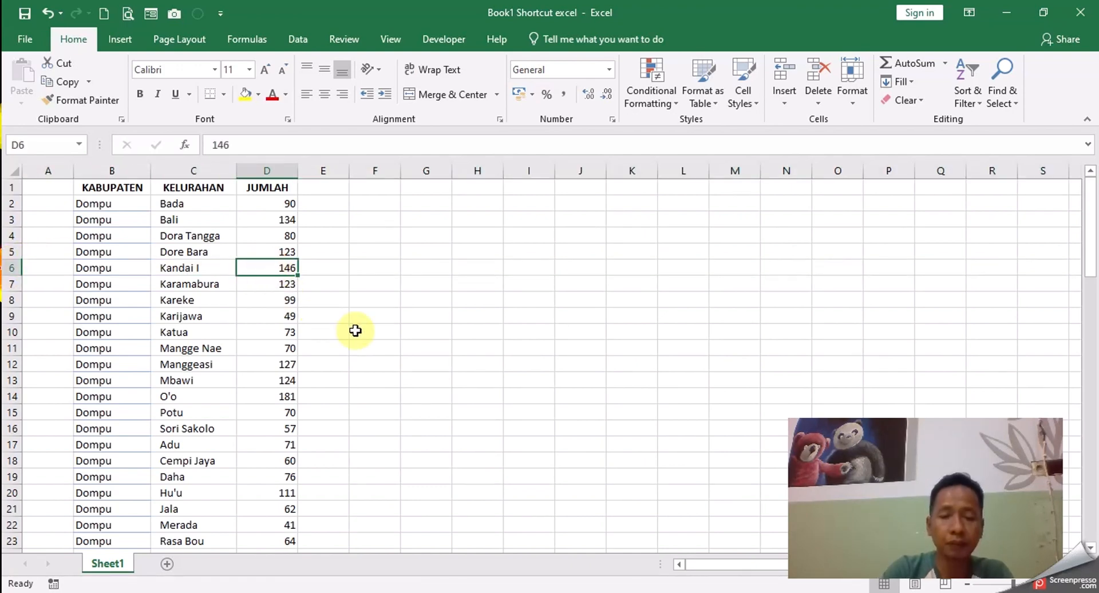
key(shift+space)
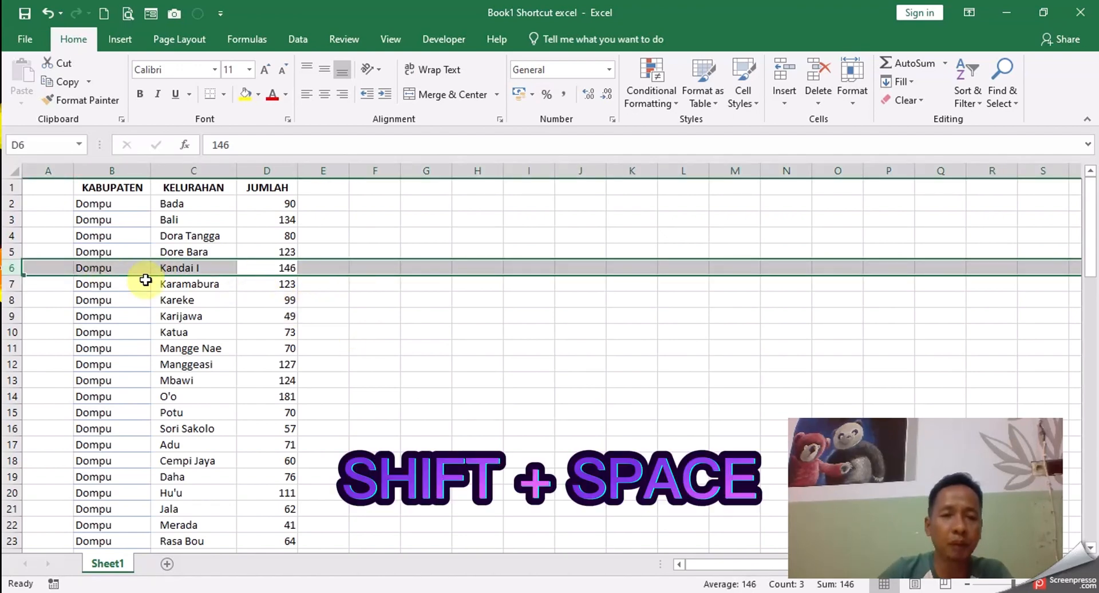
key(ctrl+a)
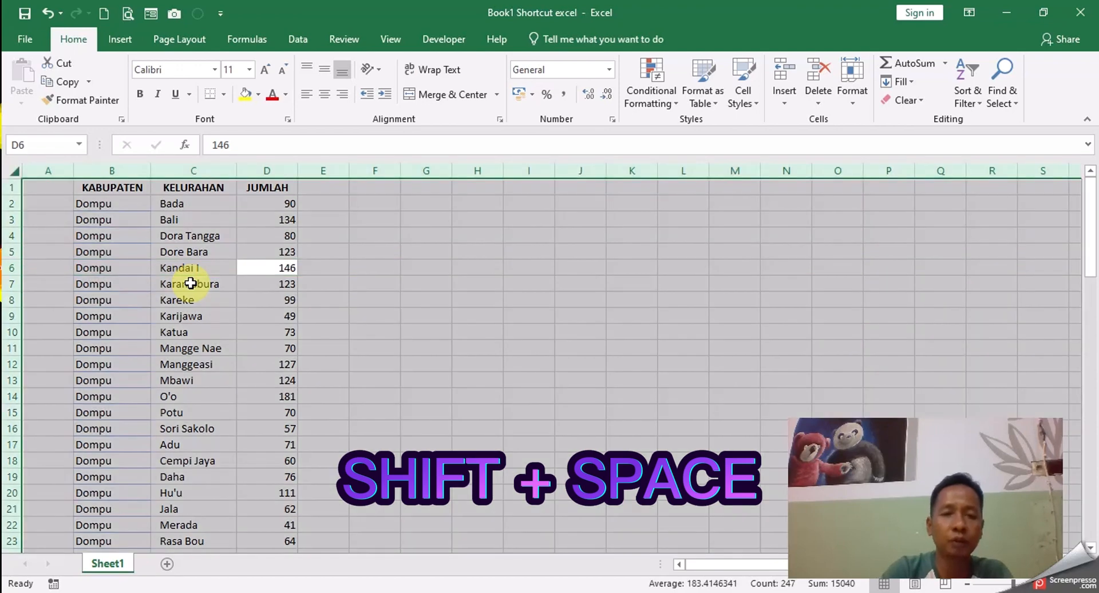
- Select the entire column C starting from cell C7, and the entire column B starting from cell B8
click(191, 282)
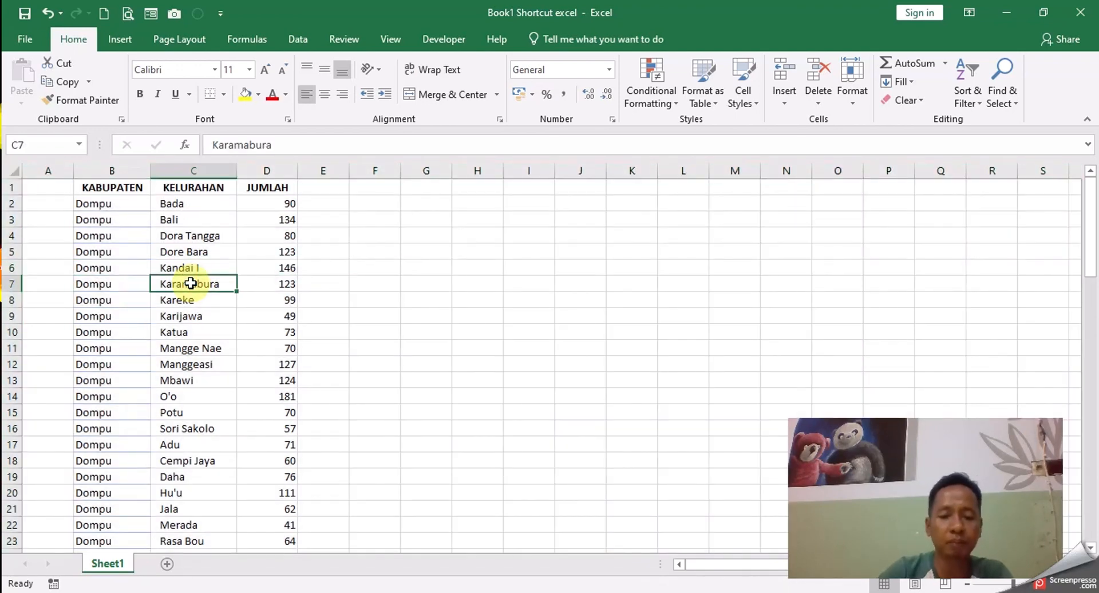
key(ctrl+space)
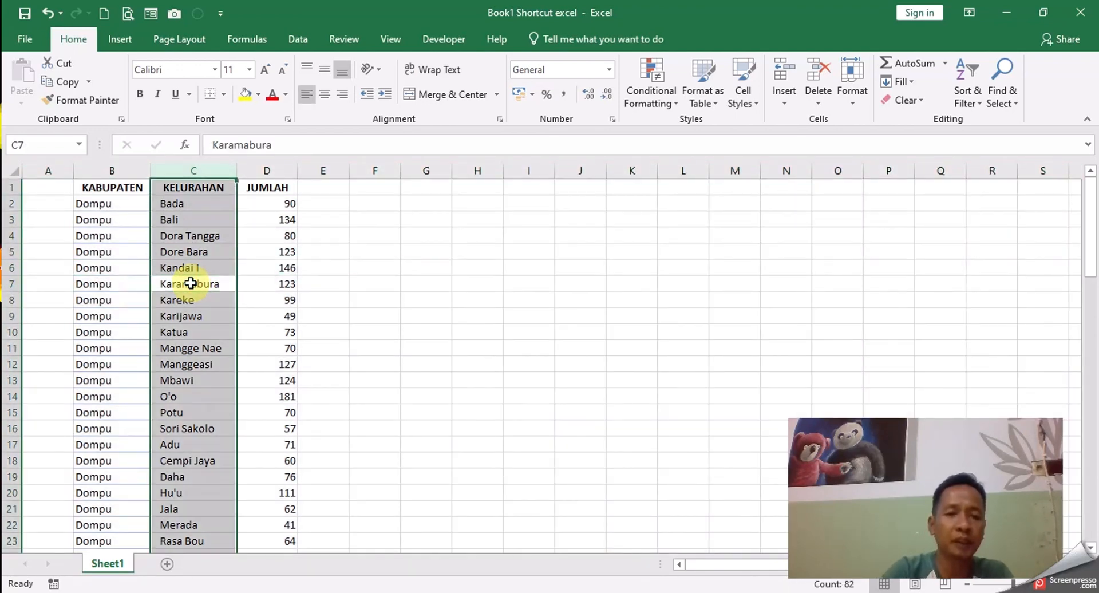
click(139, 300)
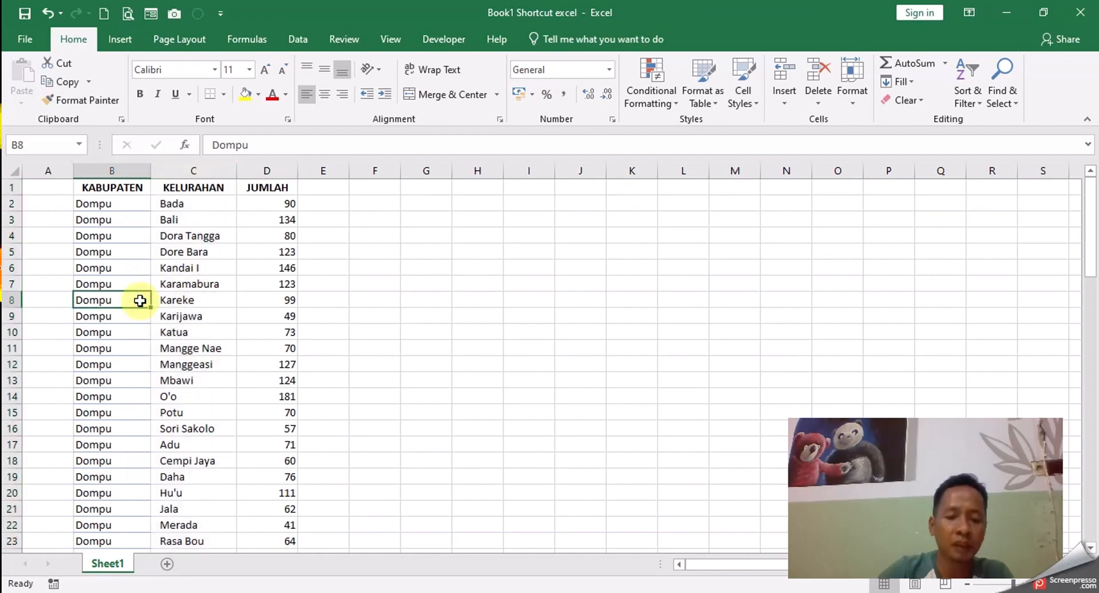
key(ctrl+space)
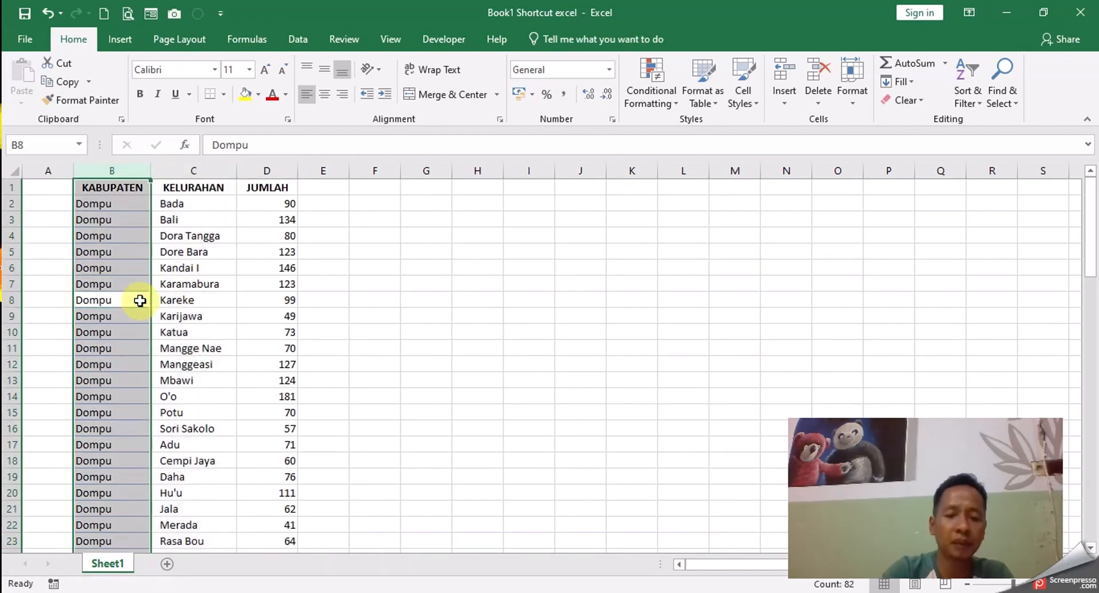
- Select the entire row 9 starting from cell C9, and clear the selection by moving to empty cell G15
click(192, 315)
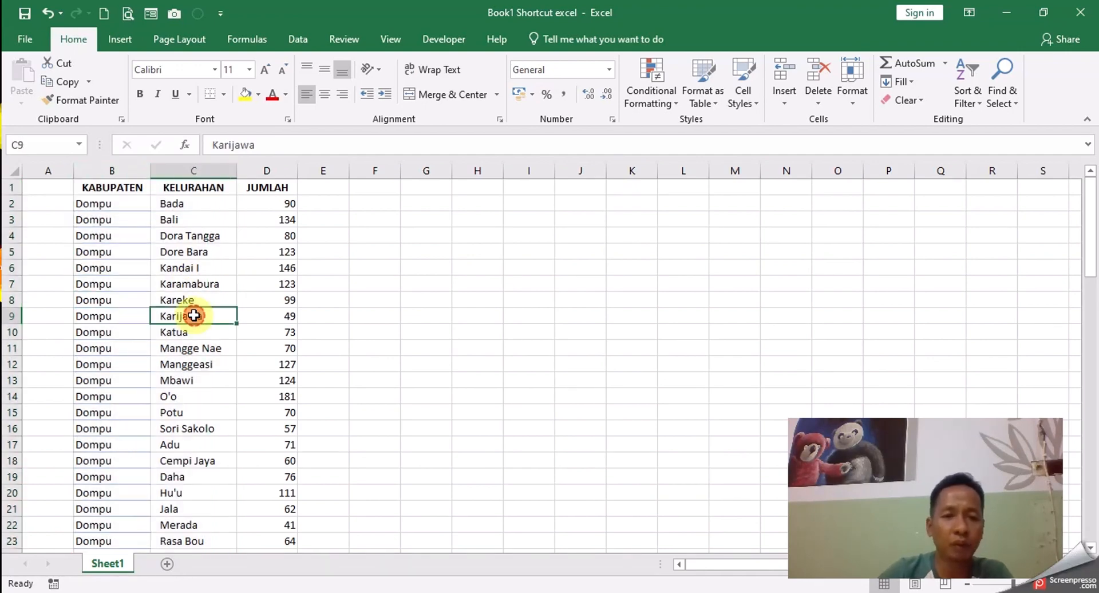
key(shift+space)
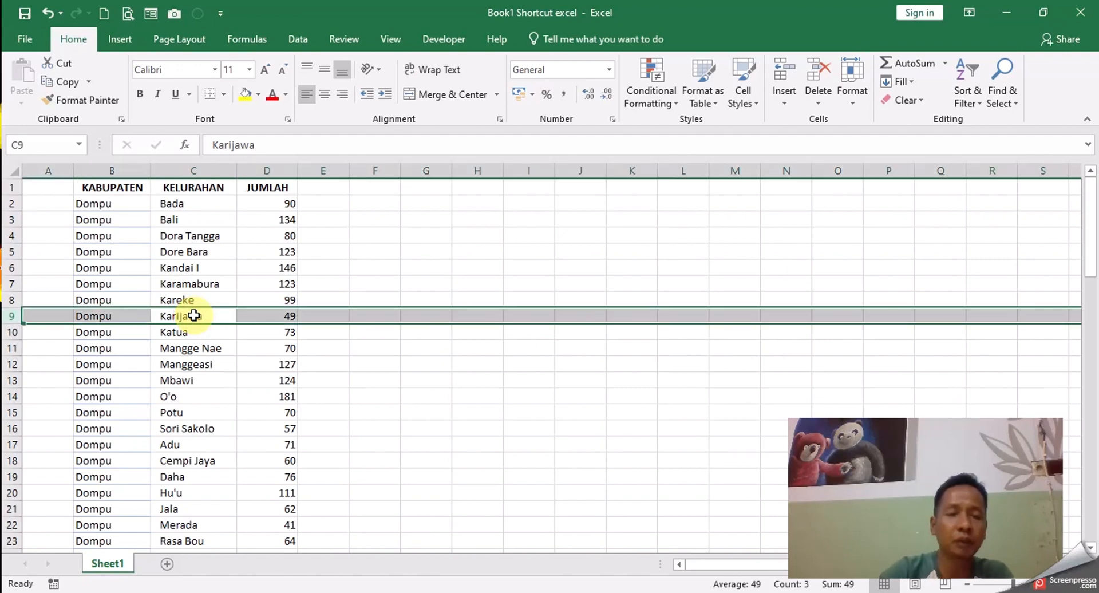
click(436, 392)
key(Down)
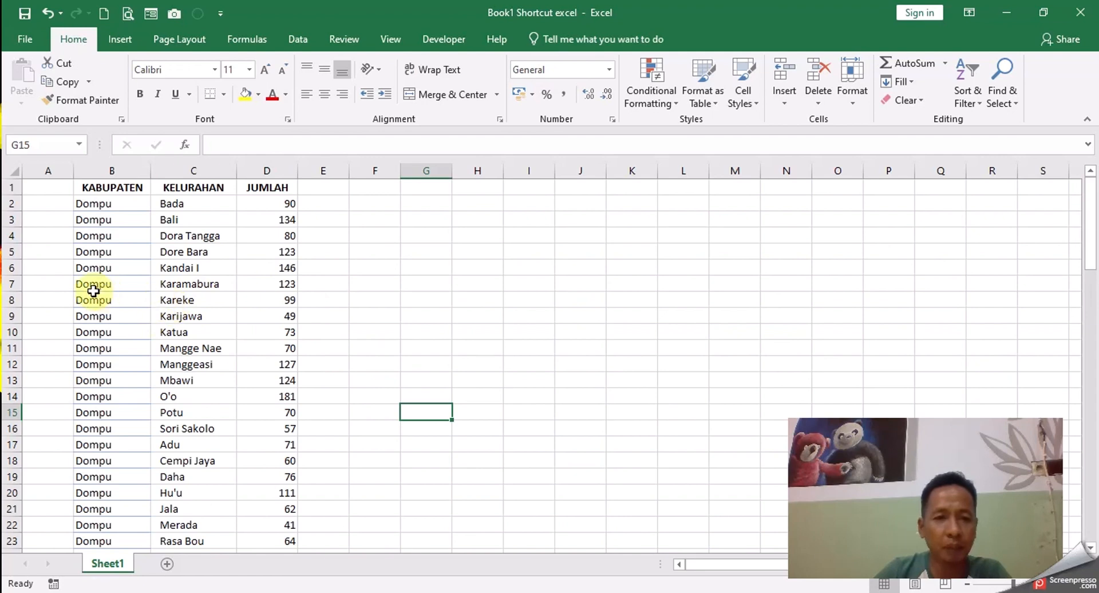
- Select only B7:C7 and the full data range B7:D7 in the Karamabura row, deselecting each time in an empty cell
drag(83, 284, 174, 285)
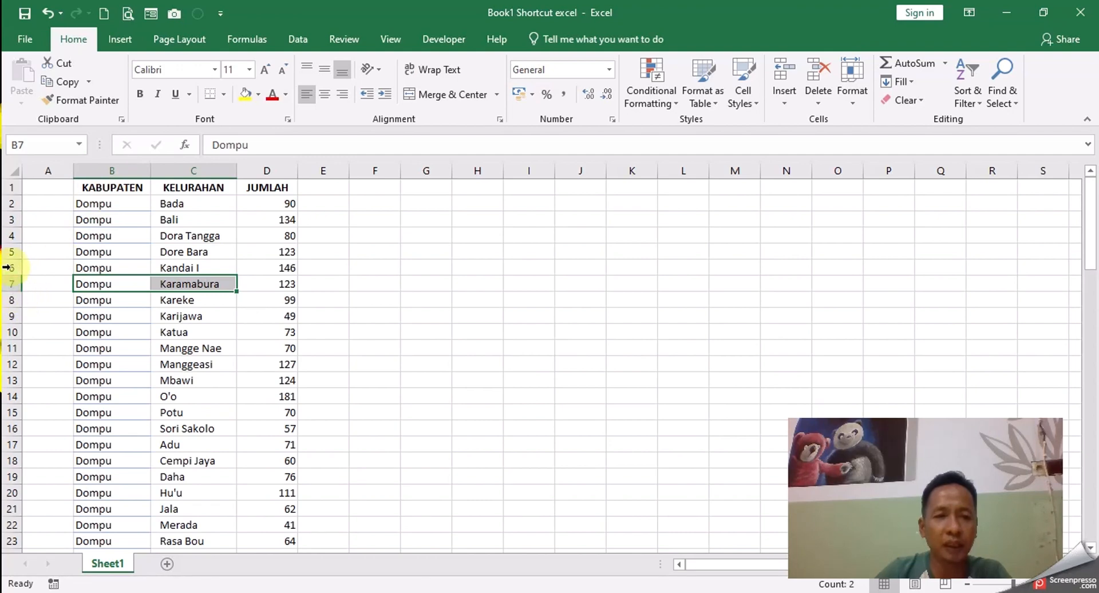
click(343, 301)
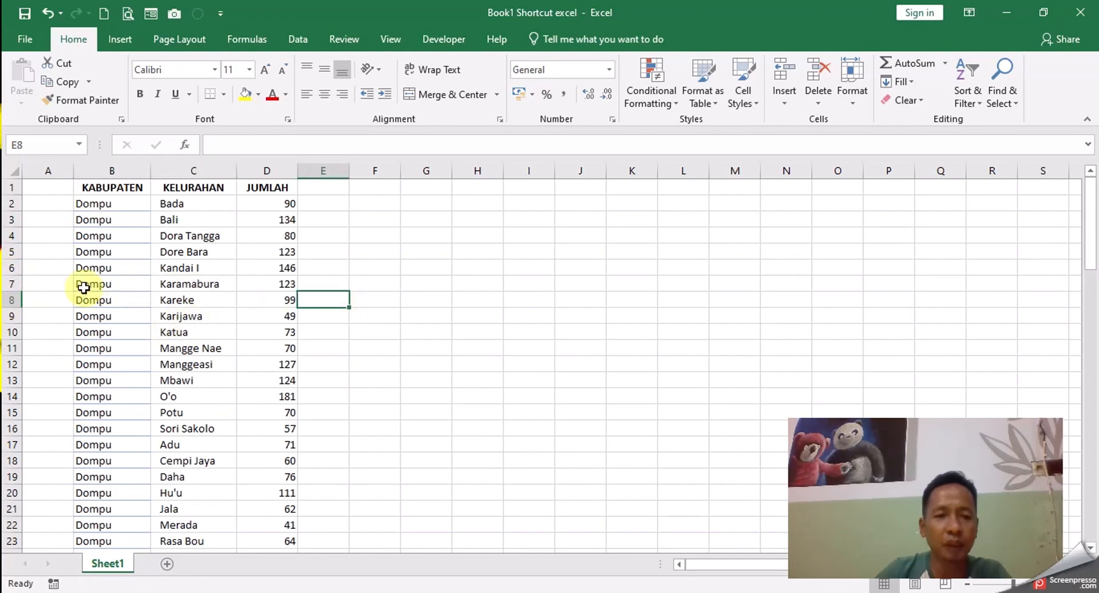
drag(83, 287, 260, 287)
click(343, 332)
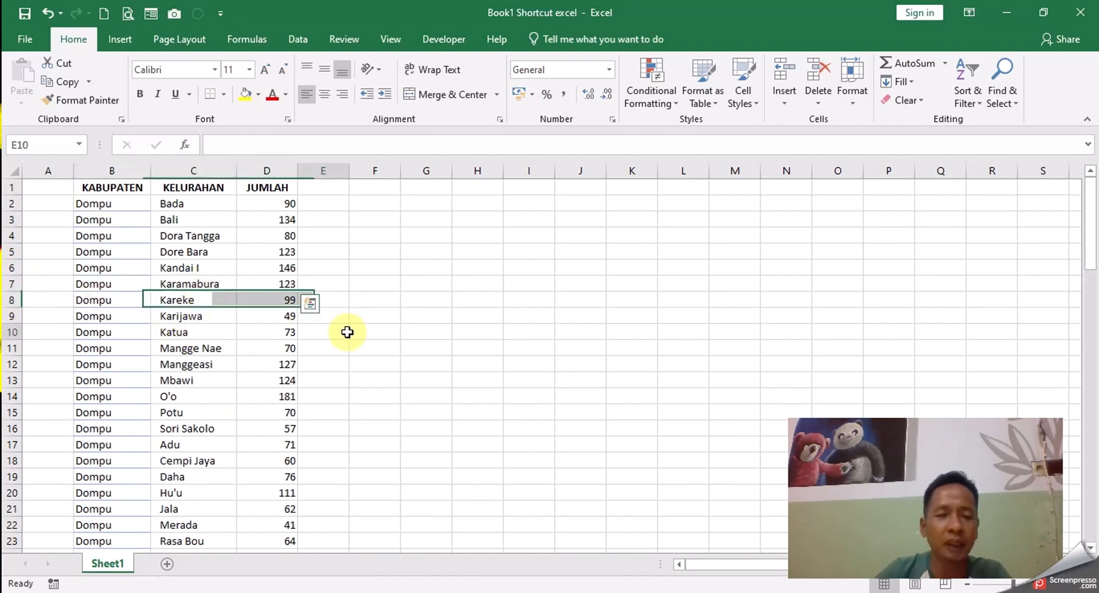
- Insert seven blank rows above the Karamabura row at row 7, and deselect in an empty cell
click(12, 283)
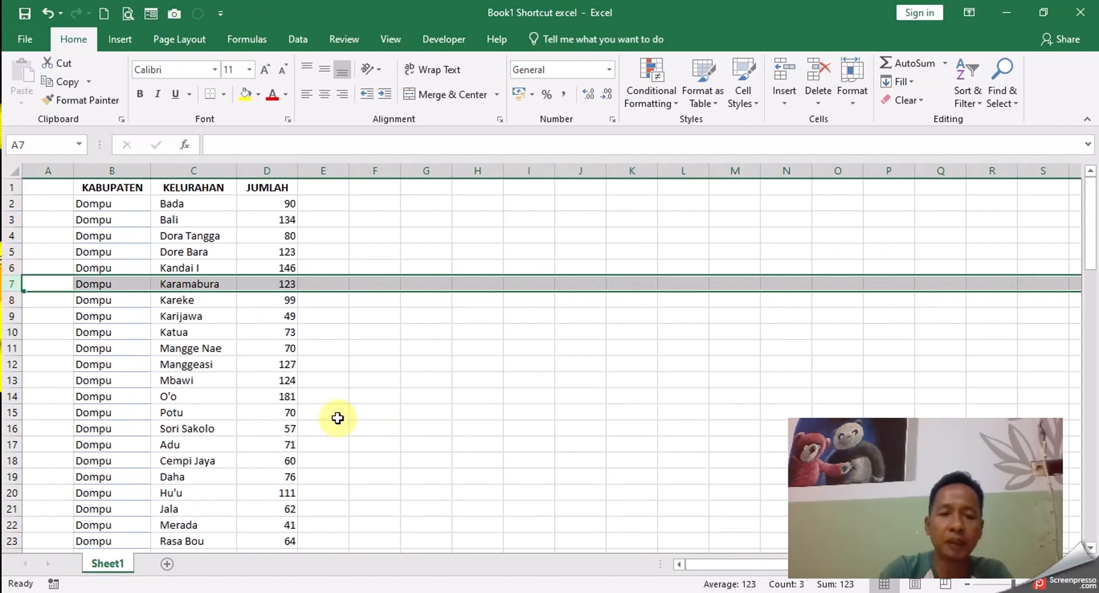
key(ctrl+shift+plus)
key(ctrl+shift+plus)
key(ctrl+shift+plus)
key(ctrl+shift+plus)
key(ctrl+shift+plus)
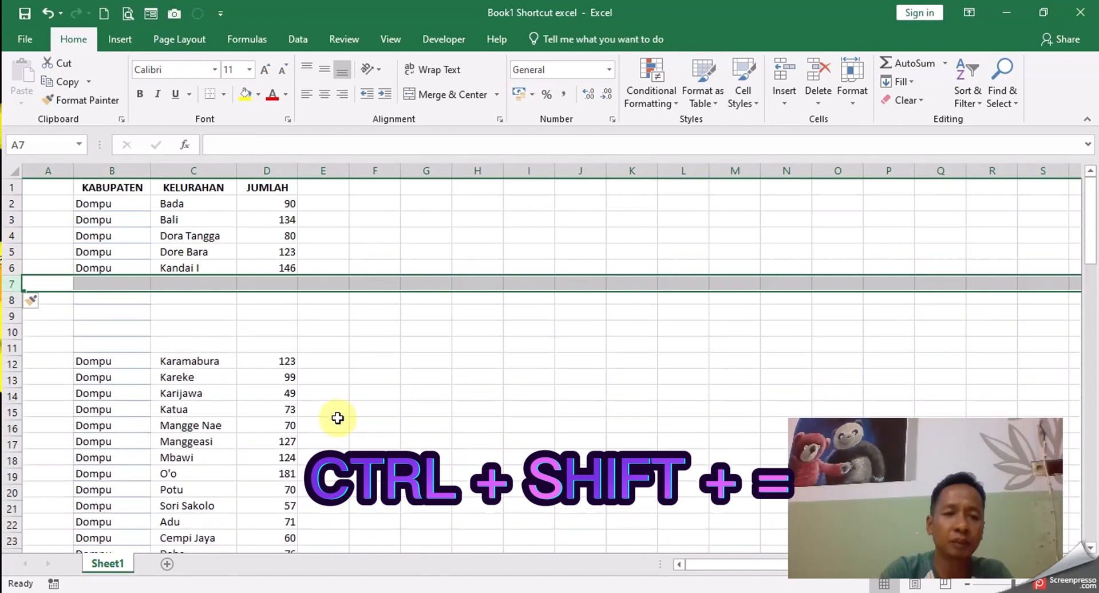
key(ctrl+shift+plus)
key(ctrl+shift+plus)
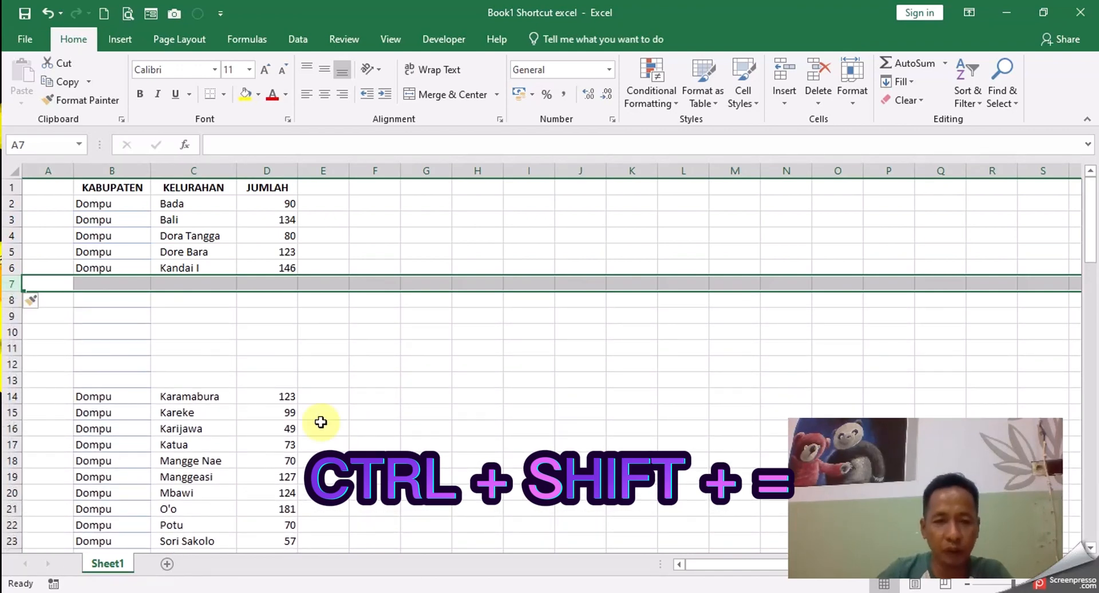
scroll(287, 375, down, 2)
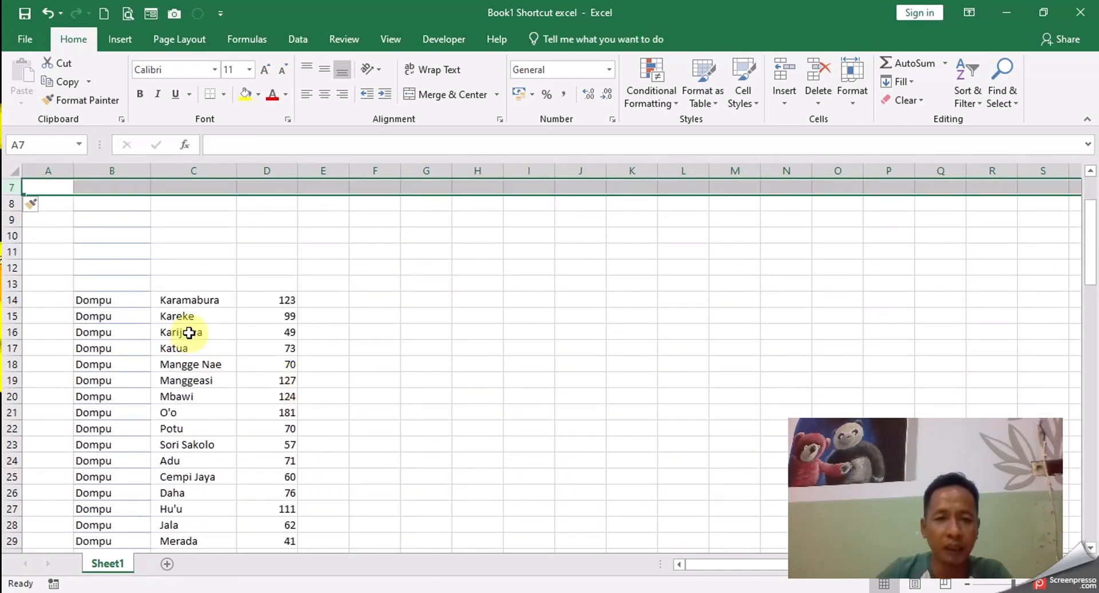
scroll(200, 344, up, 2)
click(404, 363)
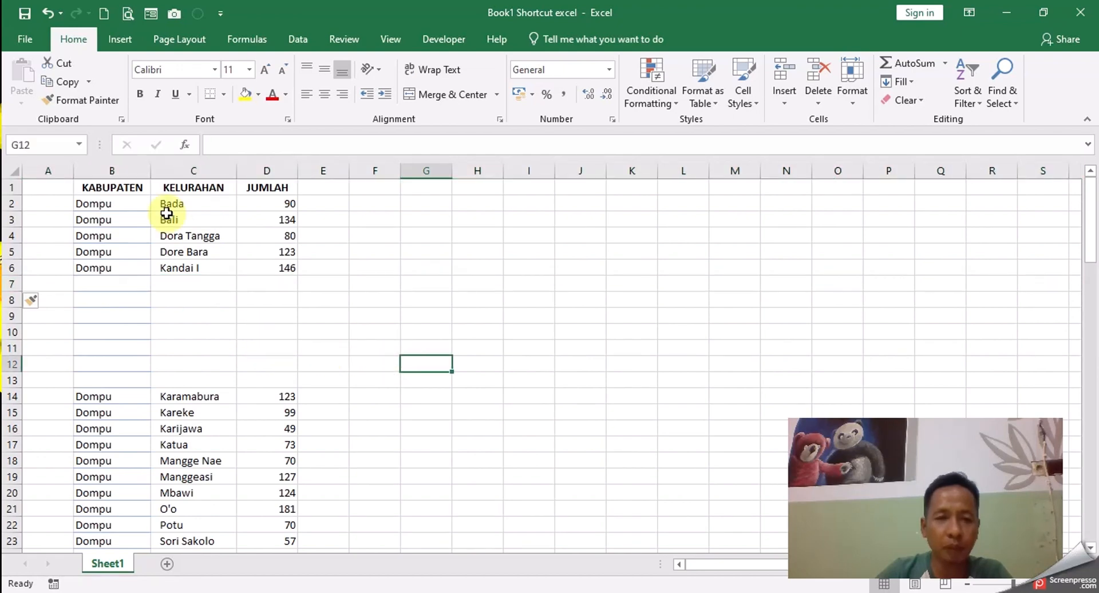
- Insert five blank columns before the KELURAHAN column C
click(194, 170)
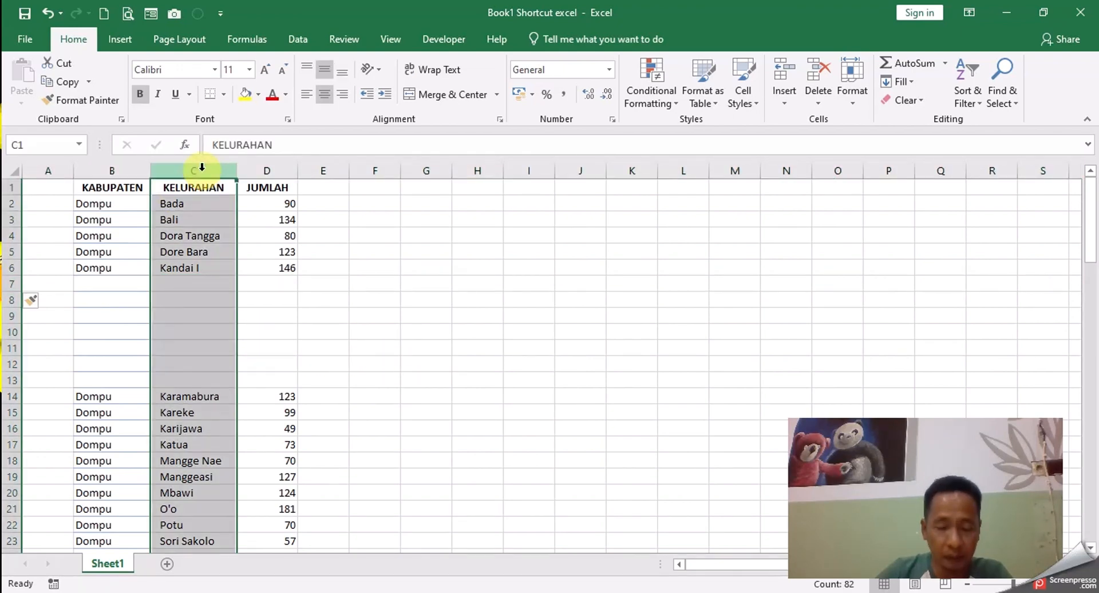
click(406, 282)
click(194, 170)
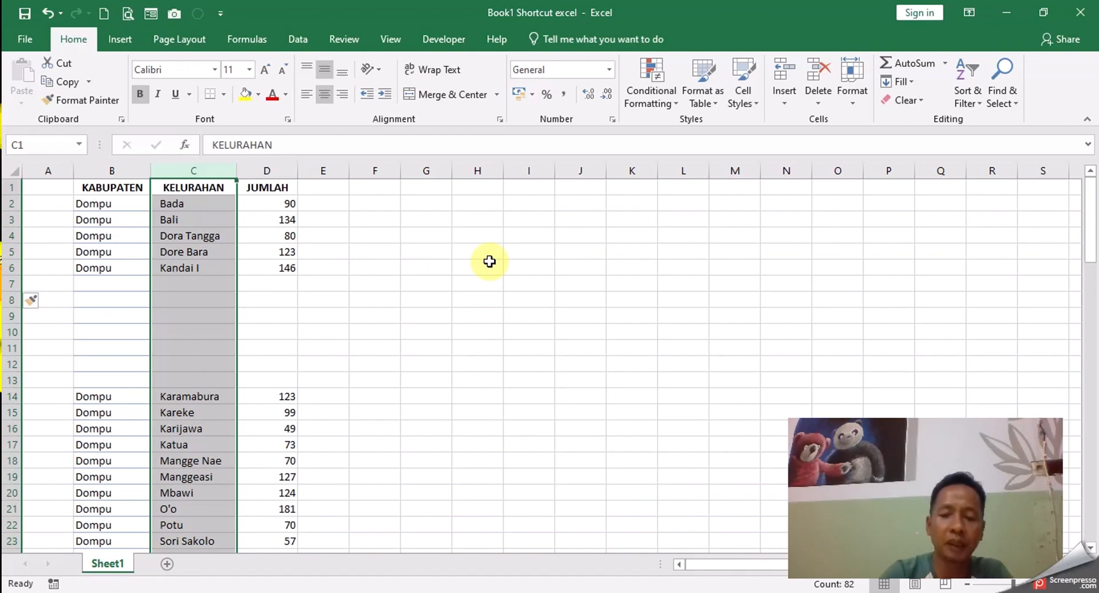
key(ctrl+shift+equal)
key(ctrl+shift+equal)
key(ctrl+shift+equal)
key(ctrl+shift+equal)
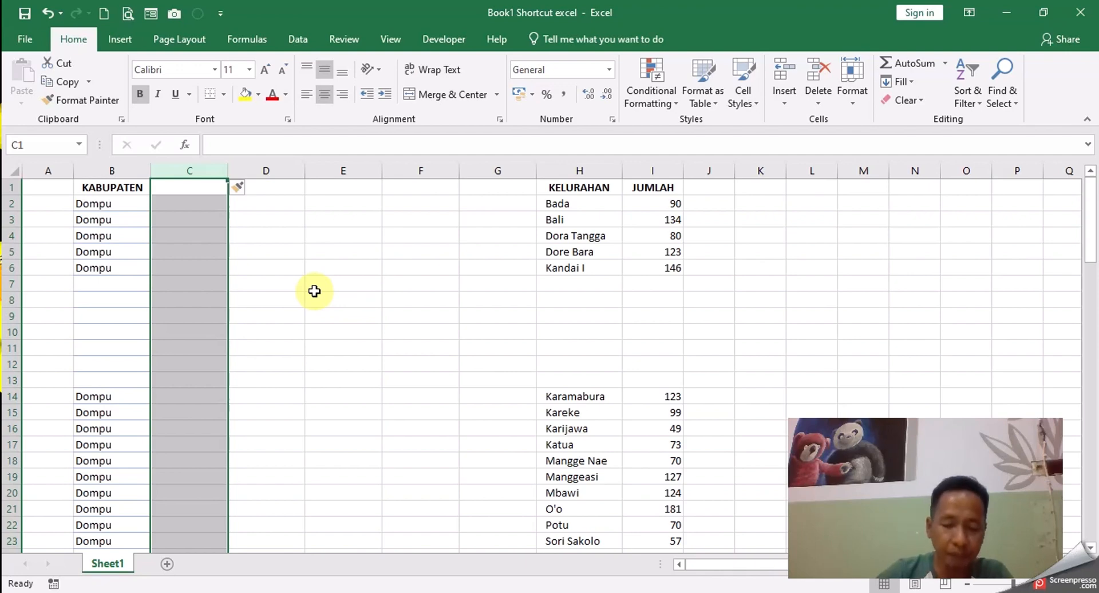
- Delete the five blank columns between KABUPATEN and KELURAHAN
key(ctrl+minus)
key(ctrl+minus)
key(ctrl+minus)
key(ctrl+minus)
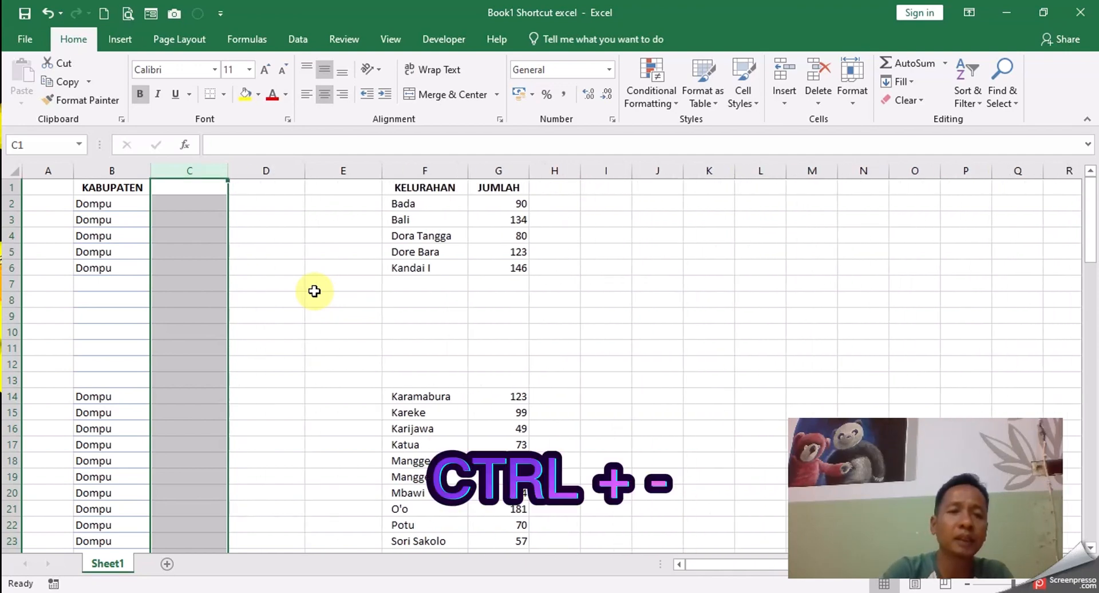
key(ctrl+minus)
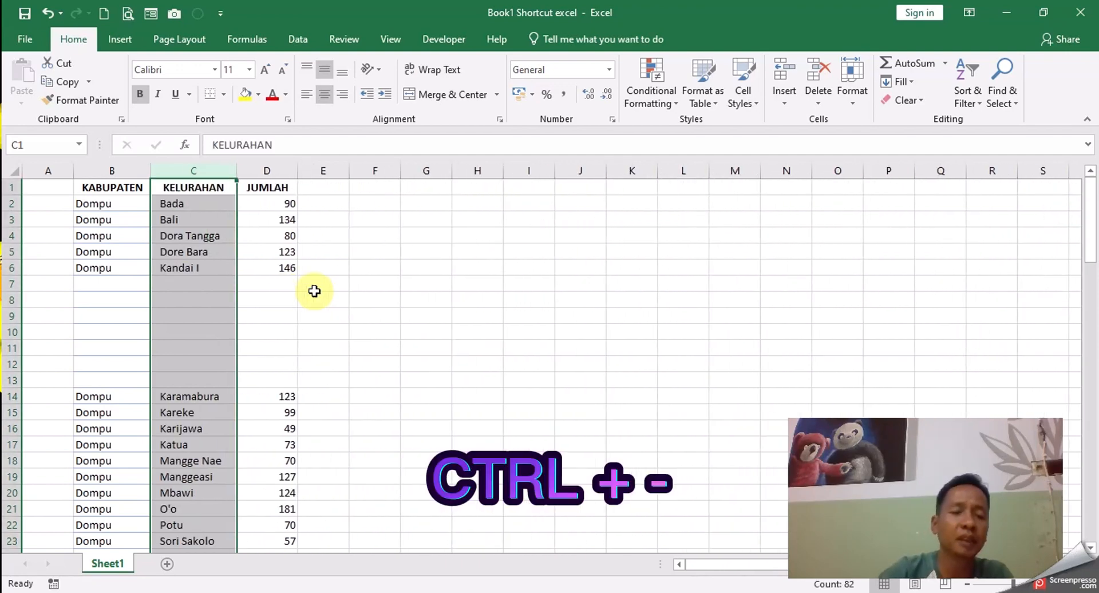
- Delete the seven blank rows between Kandai I and Karamabura, and deselect in cell F14
click(14, 281)
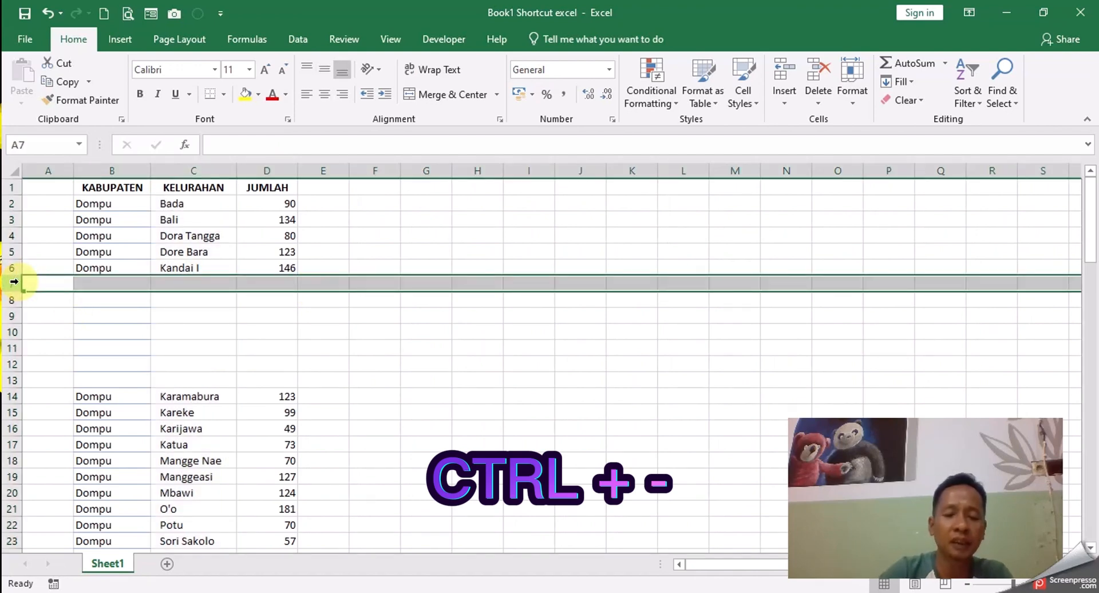
key(ctrl+minus)
key(ctrl+minus)
key(ctrl+minus)
key(ctrl+minus)
key(ctrl+minus)
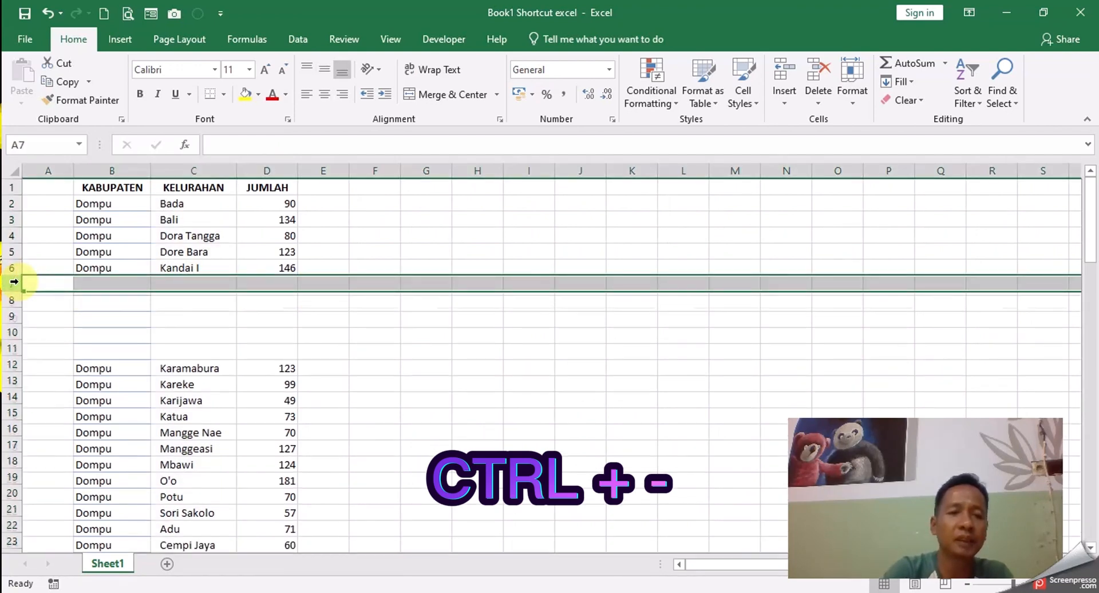
key(ctrl+minus)
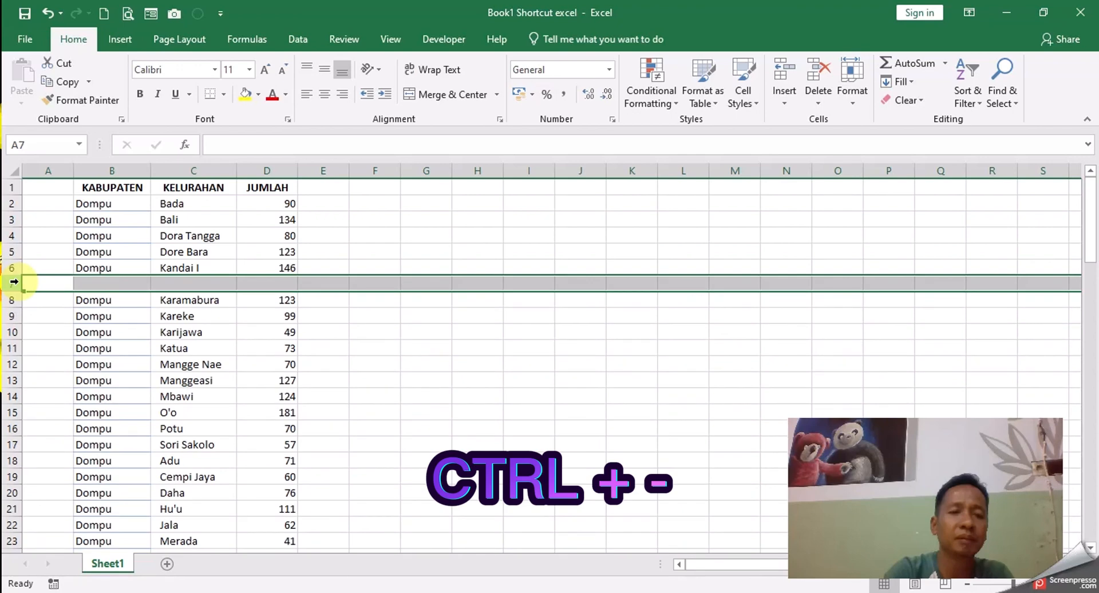
key(ctrl+minus)
click(395, 398)
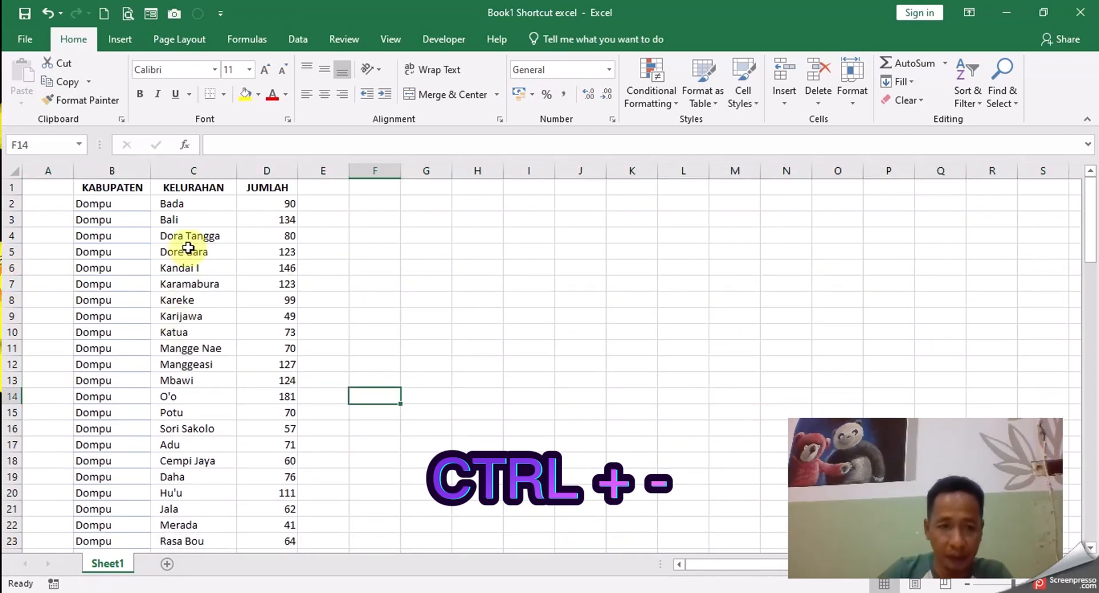
- Select the data cells B5:D5 of the Dore Bara row, and the data cells of the Kandai I row
drag(101, 252, 263, 256)
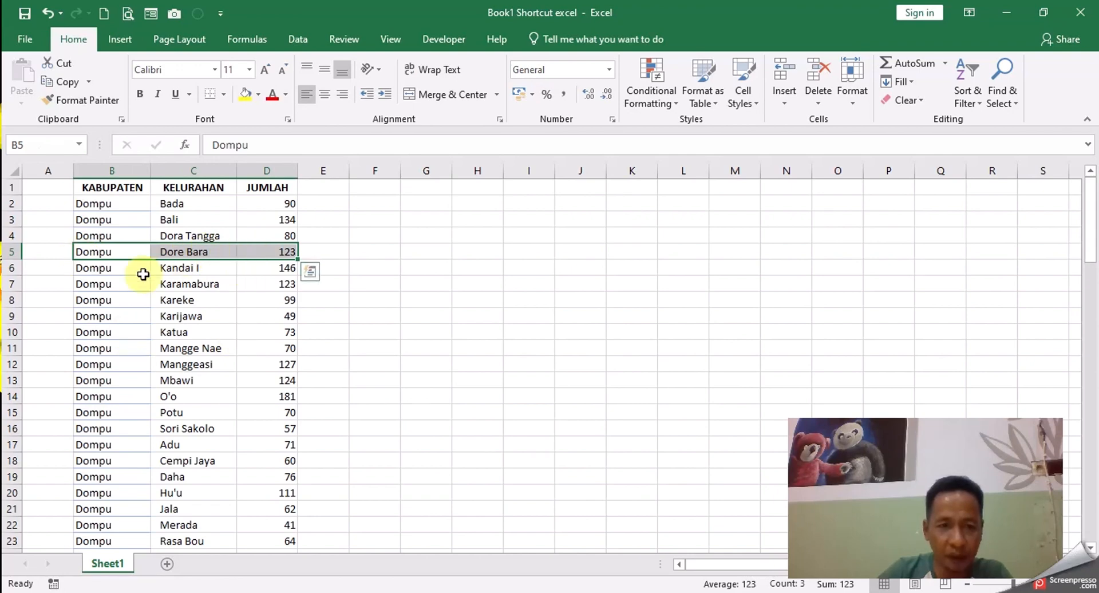
click(115, 269)
drag(236, 271, 264, 270)
- Select B8:D8 in the Kareke row, hide row 8, and unhide it again
drag(111, 302, 263, 300)
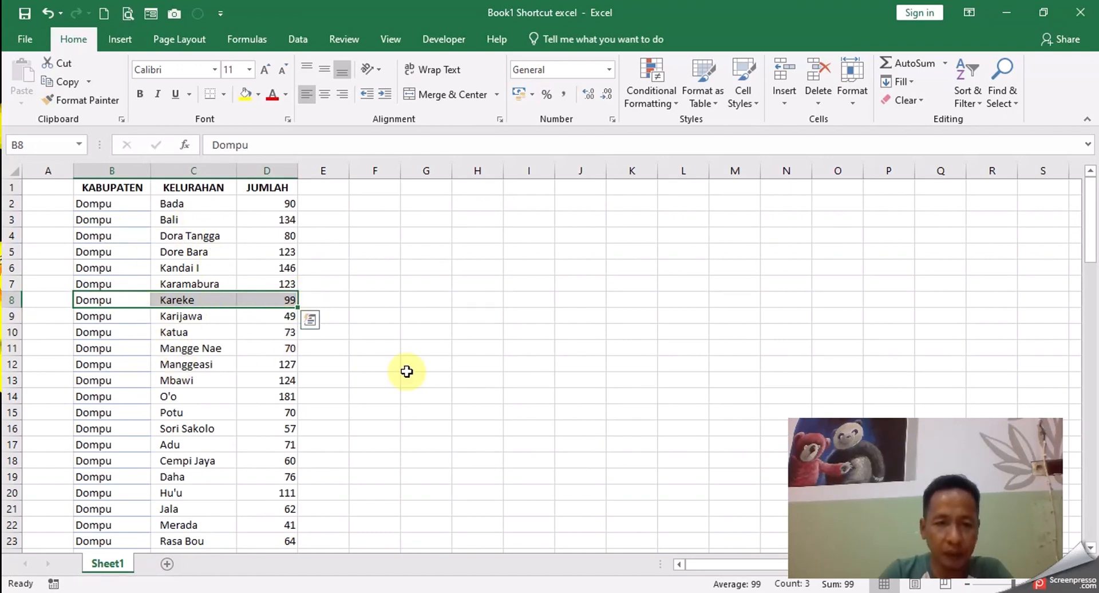
key(ctrl+9)
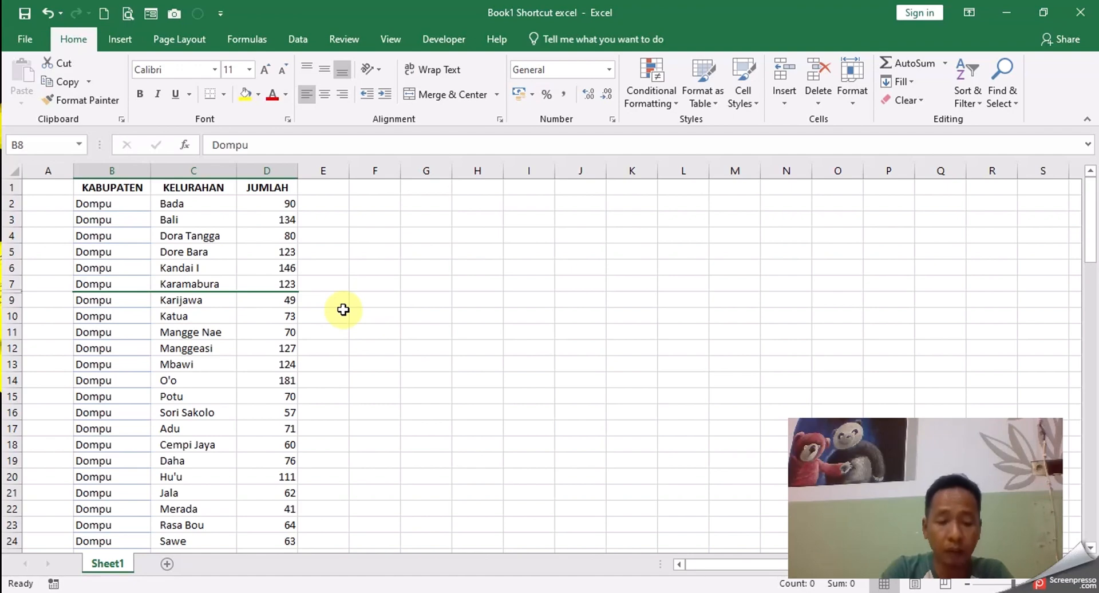
key(ctrl+shift+9)
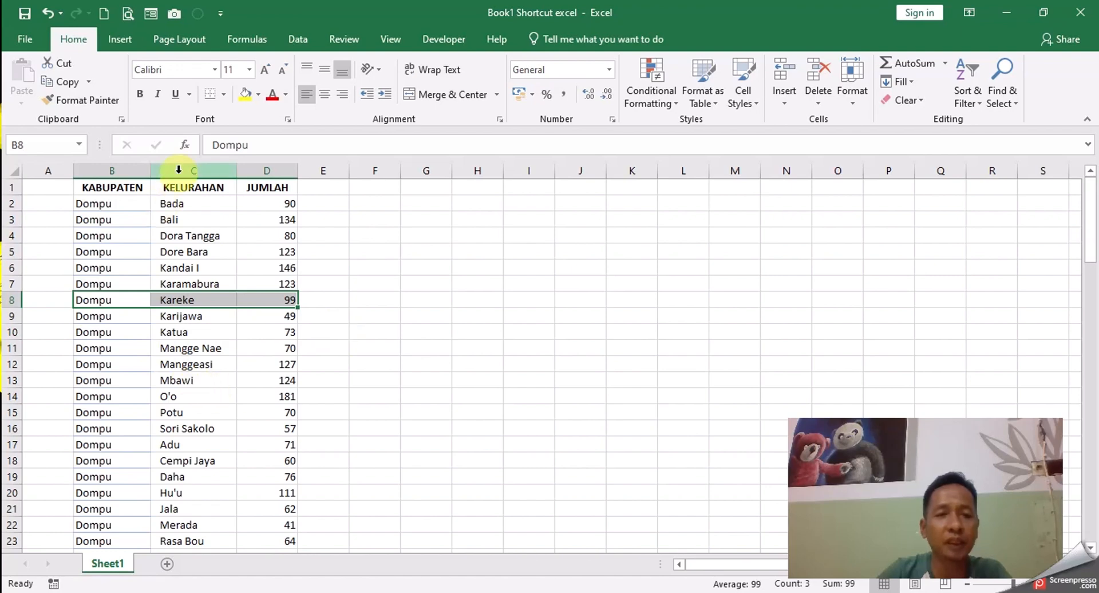
key(ctrl+z)
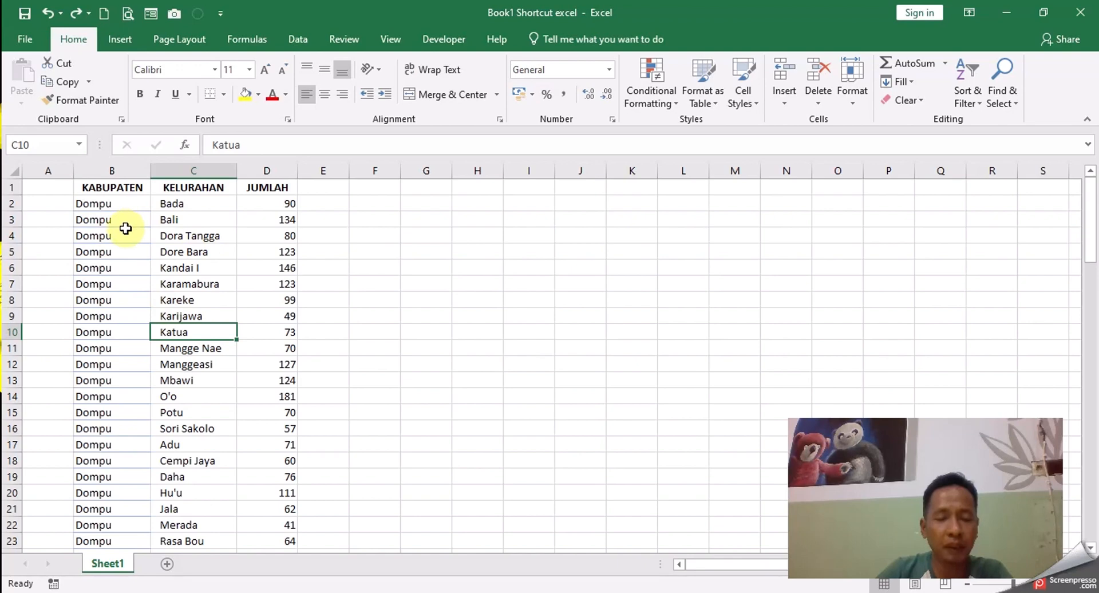
- Create a PivotTable from the data list B1:D83 on a new worksheet
click(102, 206)
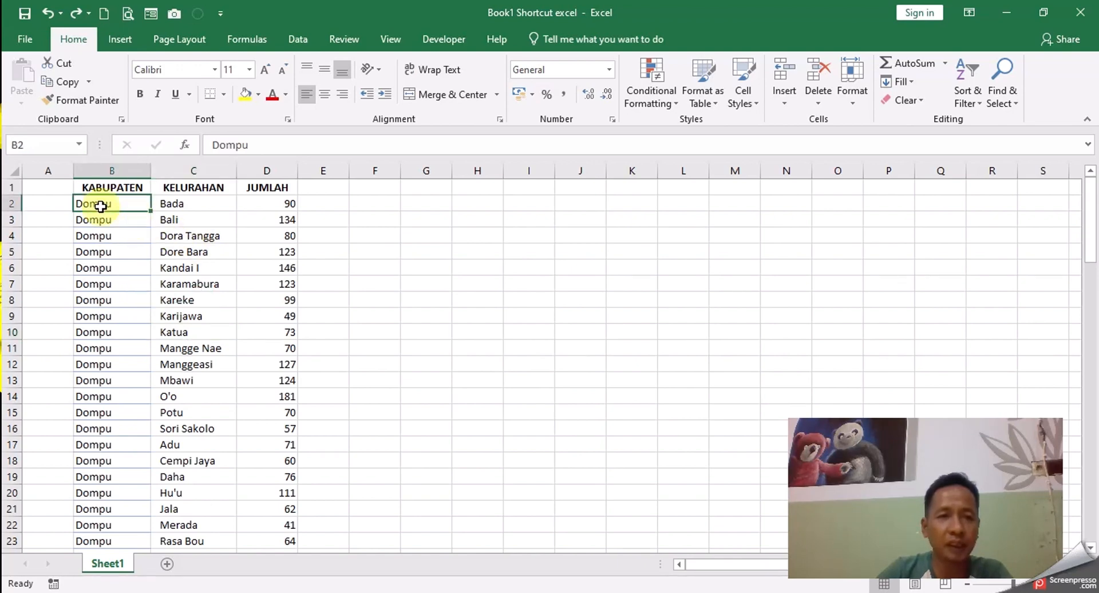
click(120, 39)
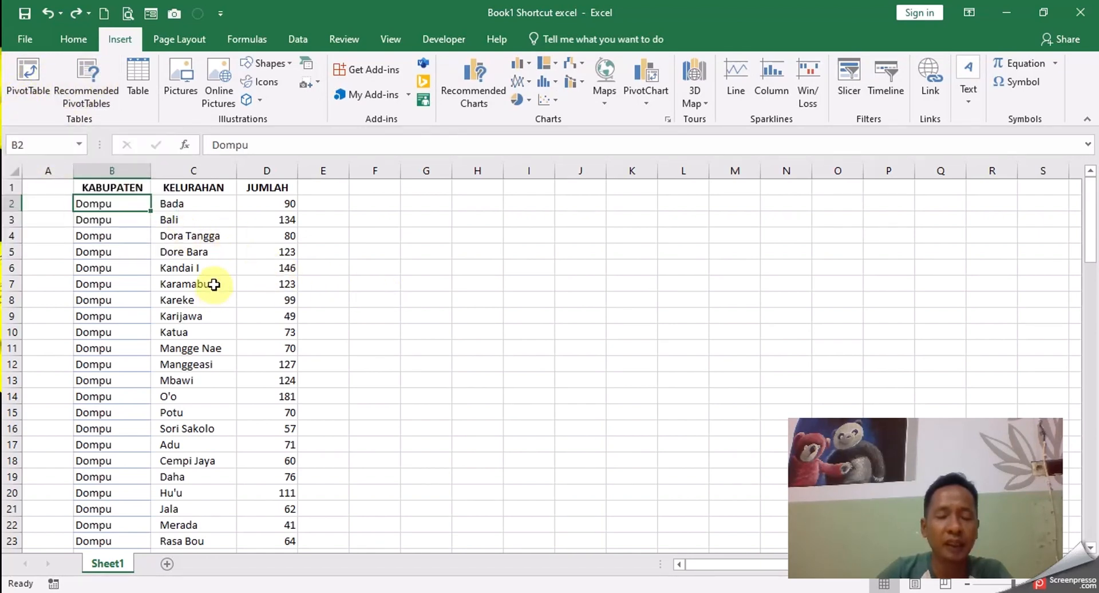
click(346, 283)
click(117, 245)
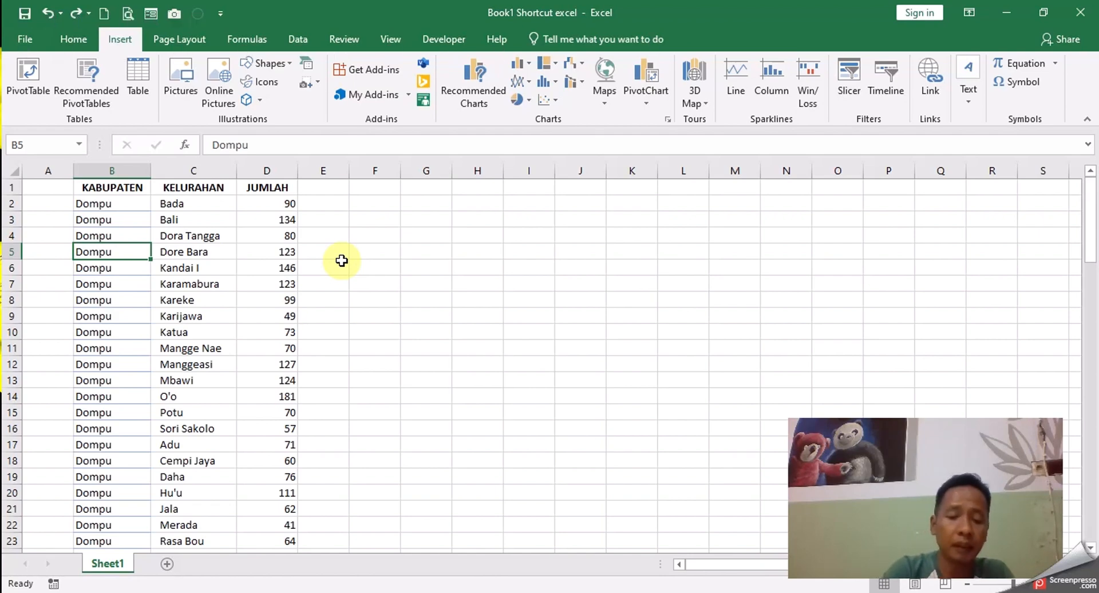
key(alt+n)
key(v)
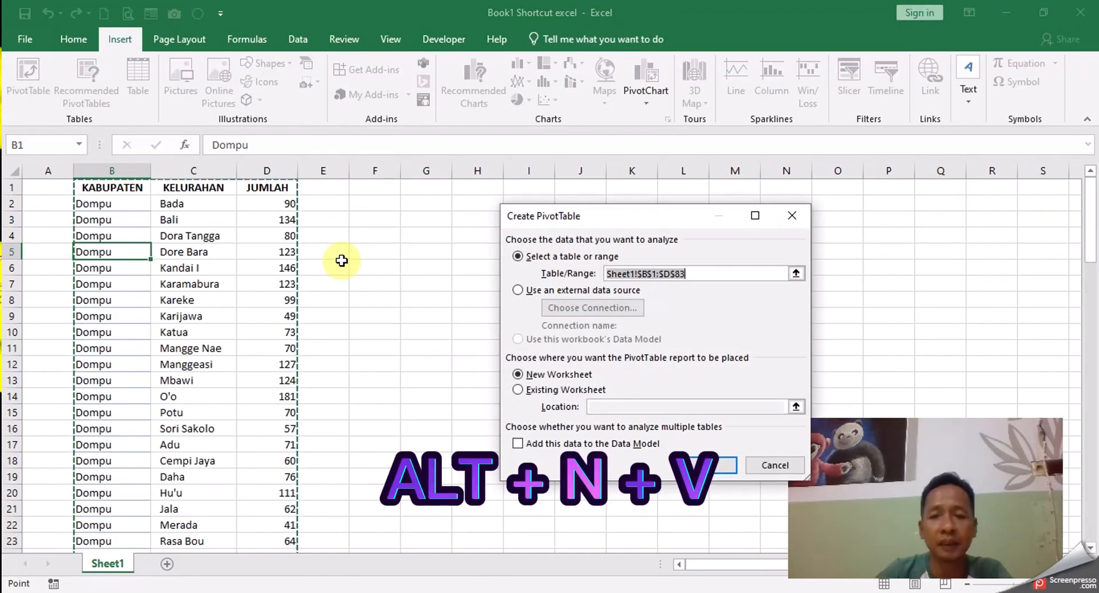
key(Return)
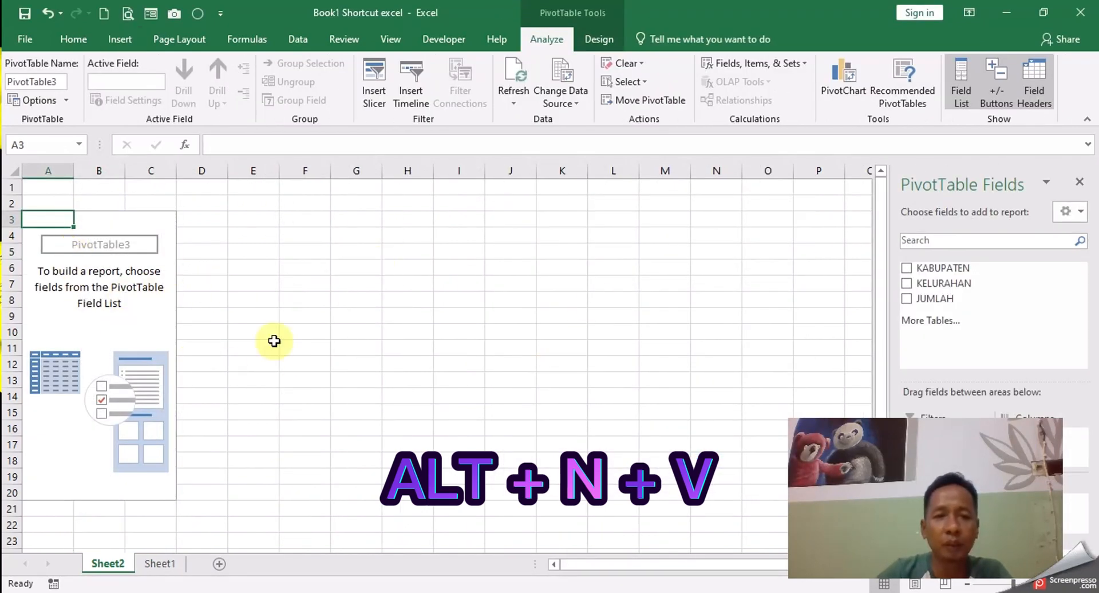
click(160, 566)
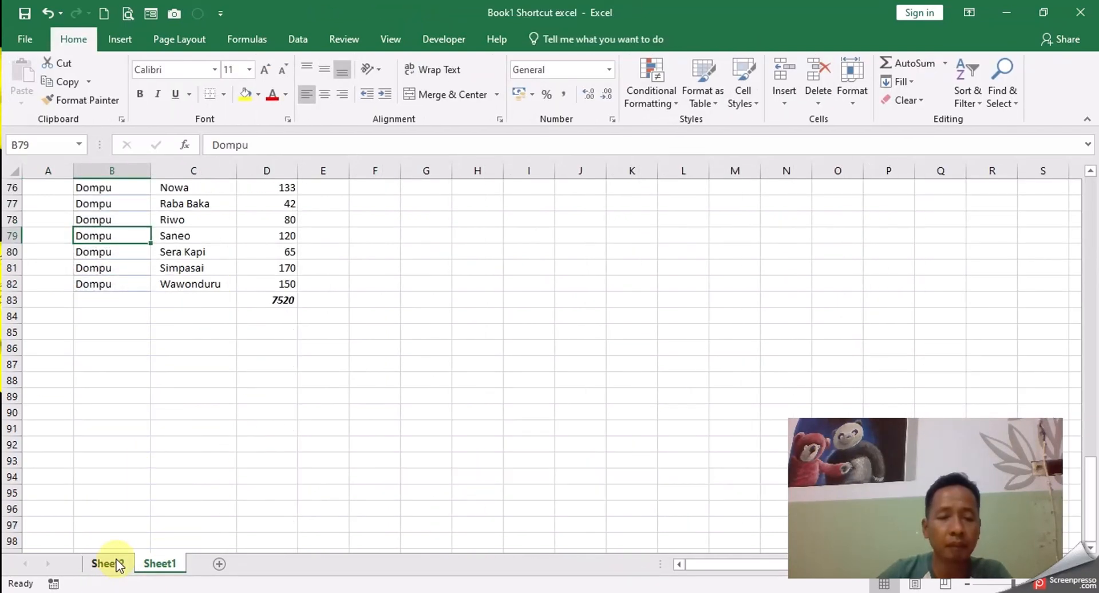
click(218, 395)
drag(1088, 489, 1096, 226)
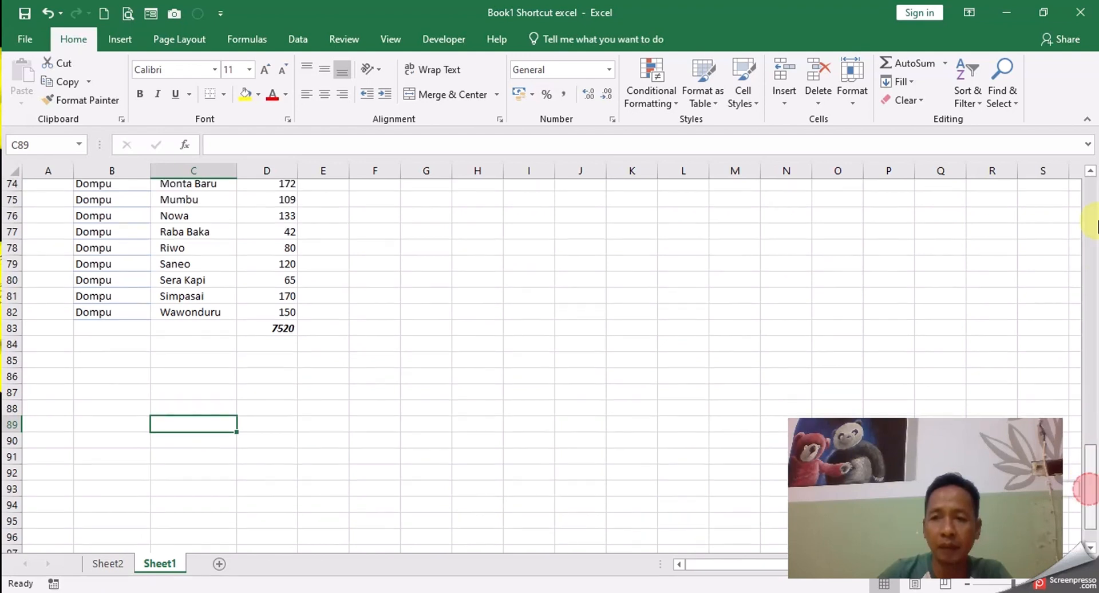
click(165, 252)
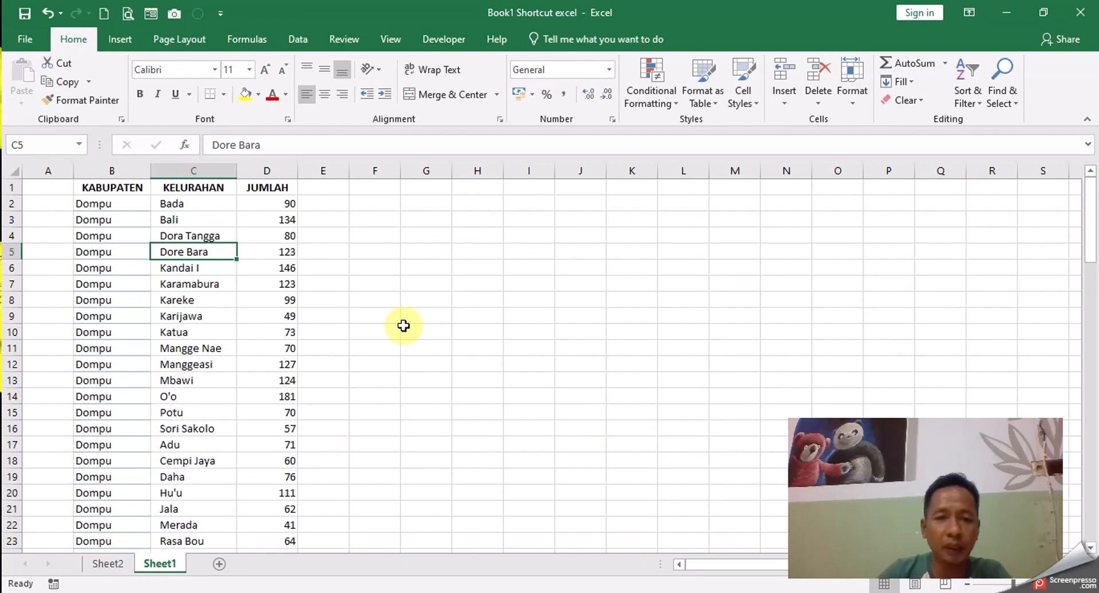
- Move cell by cell down the KELURAHAN column through the list and back up to its header
key(Down)
key(Down)
key(Down)
key(Down)
key(Down)
key(Down)
key(Down)
key(Down)
key(Down)
key(Down)
key(Down)
key(Down)
key(Down)
key(Down)
key(Down)
key(Down)
key(Down)
key(Down)
key(Down)
key(Down)
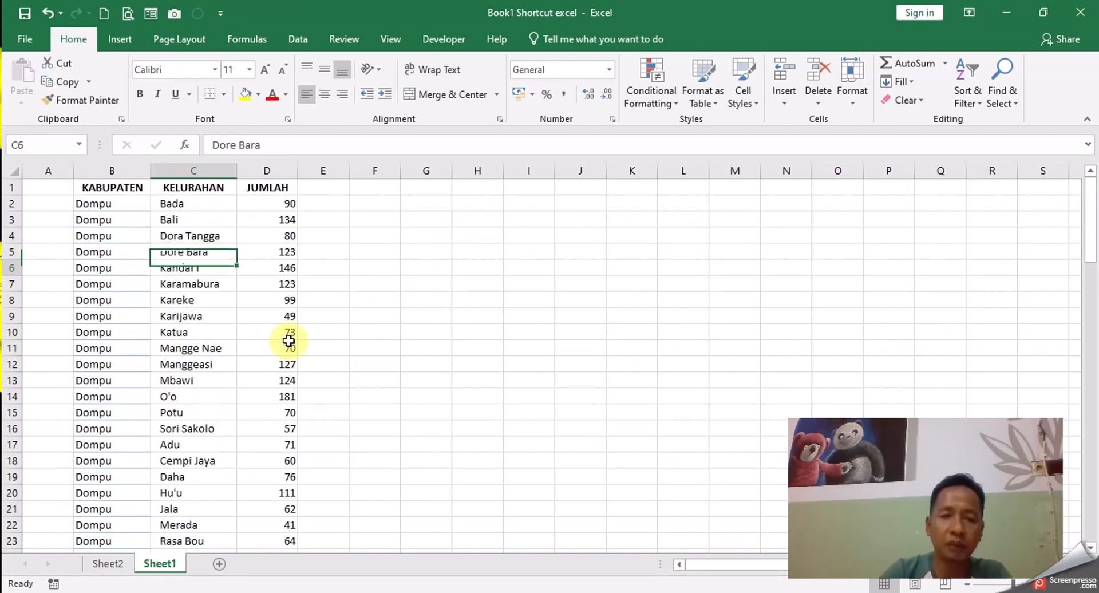
key(Down)
key(Down)
key(Down)
key(Down)
key(Down)
key(Down)
key(Down)
key(Down)
key(Down)
key(Down)
key(Down)
key(Down)
key(Down)
key(Down)
key(Down)
key(Down)
key(Down)
key(Down)
key(Down)
key(Down)
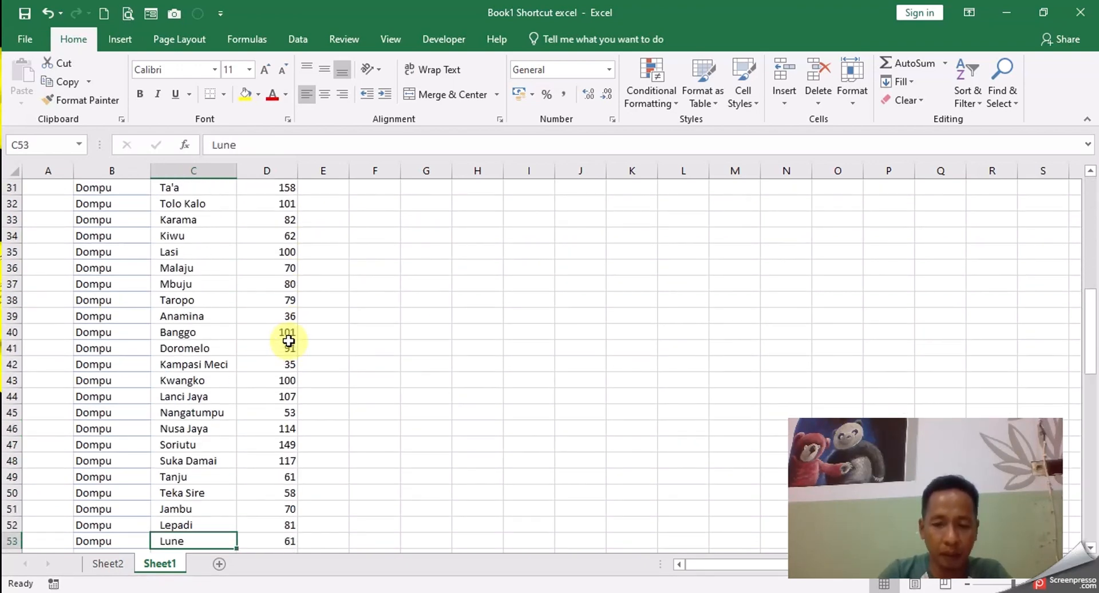
key(Down)
key(Down)
key(Down)
key(Down)
key(Down)
key(Down)
key(Down)
key(Down)
key(Down)
key(Down)
key(Down)
key(Down)
key(Down)
key(Down)
key(Down)
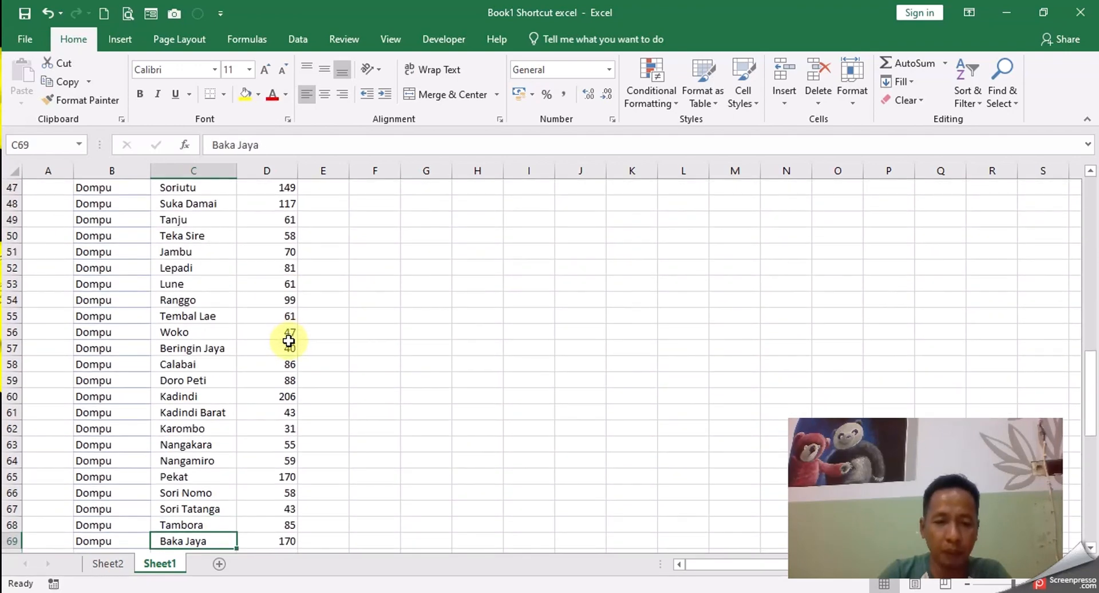
key(Up)
key(Up)
key(Up)
key(Up)
key(Up)
key(Up)
key(Up)
key(Up)
key(Up)
key(Up)
key(Up)
key(Up)
key(Up)
key(Up)
key(Up)
key(Up)
key(Up)
key(Up)
key(Up)
key(Up)
key(Up)
key(Up)
key(Up)
key(Up)
key(Up)
key(Up)
key(Up)
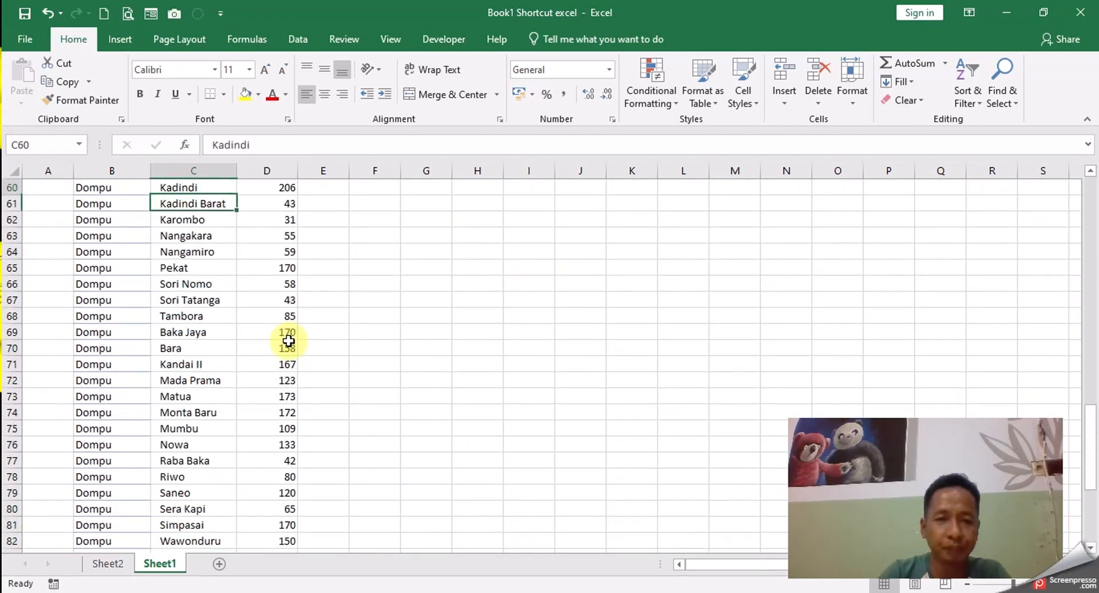
key(Up)
key(Up)
key(Up)
key(Up)
key(Up)
key(Up)
key(Up)
key(Up)
key(Up)
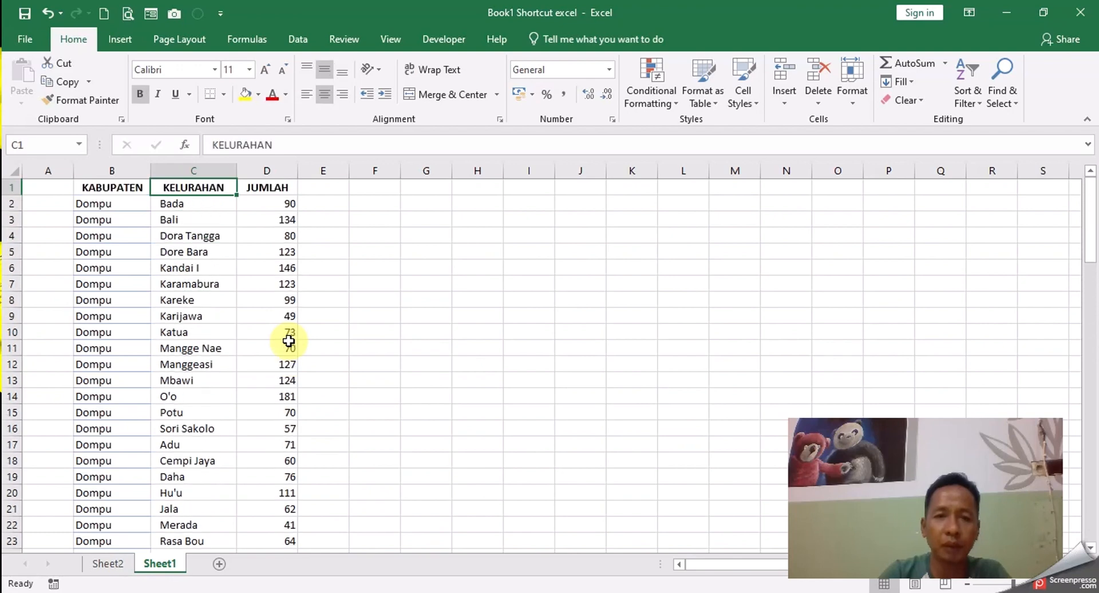
- Page down from the Karijawa cell C9 to the end of the list, and page back up to finish on Manggeasi in C12
click(183, 317)
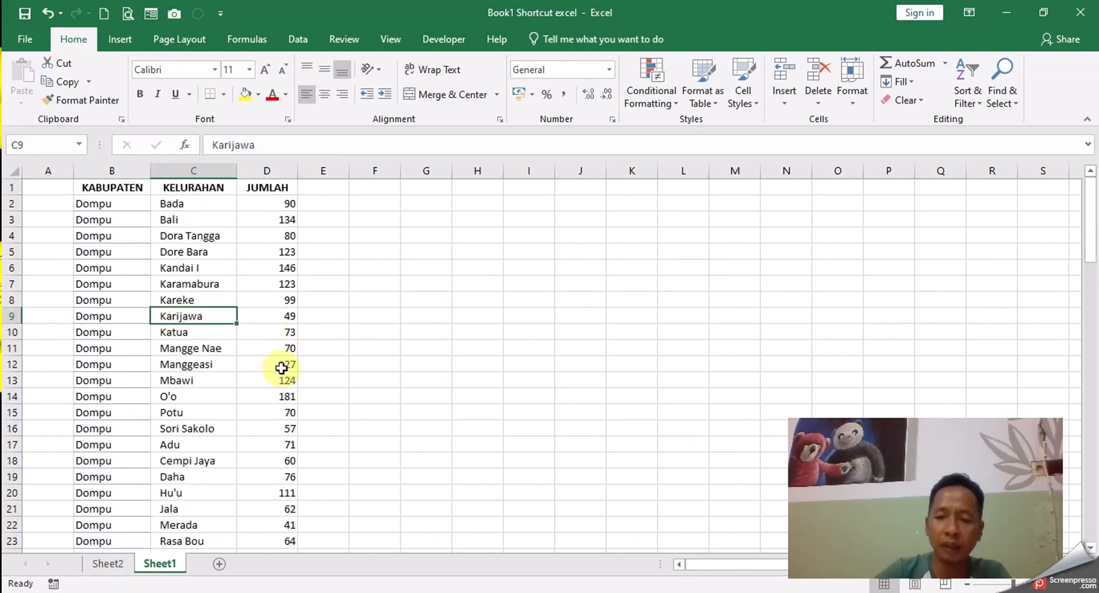
key(Page_Down)
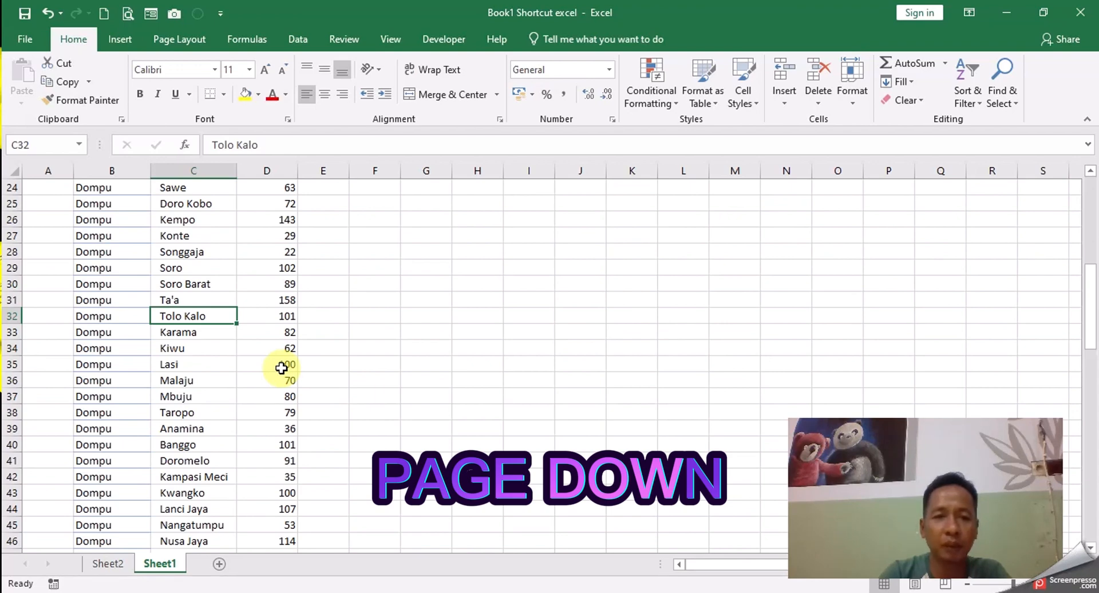
key(Page_Down)
key(Page_Down)
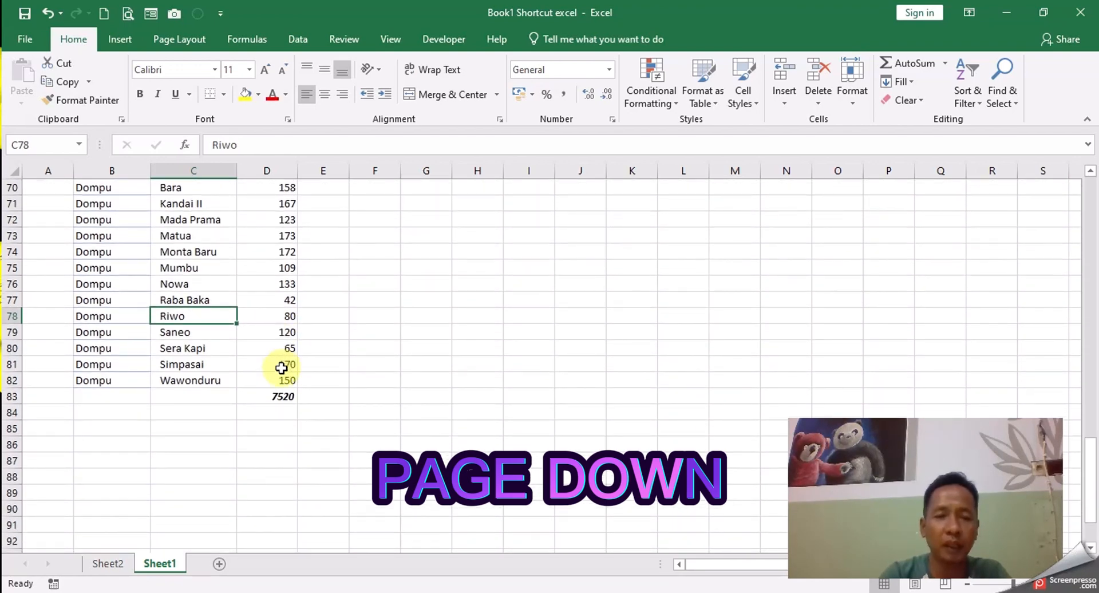
key(Page_Up)
key(Page_Up)
key(Page_Up)
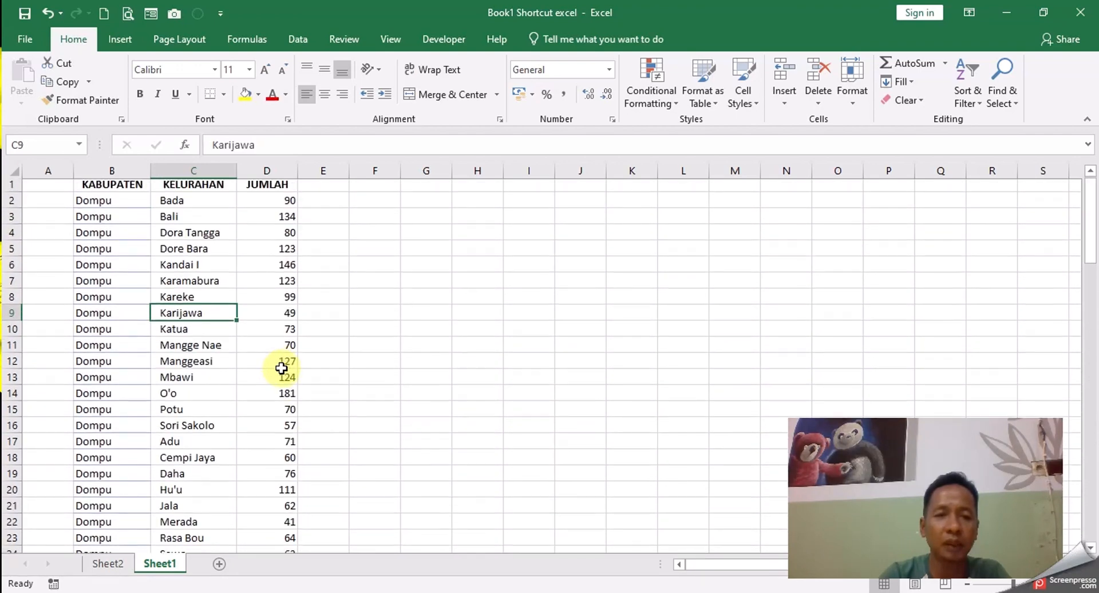
key(Down)
key(Down)
key(Down)
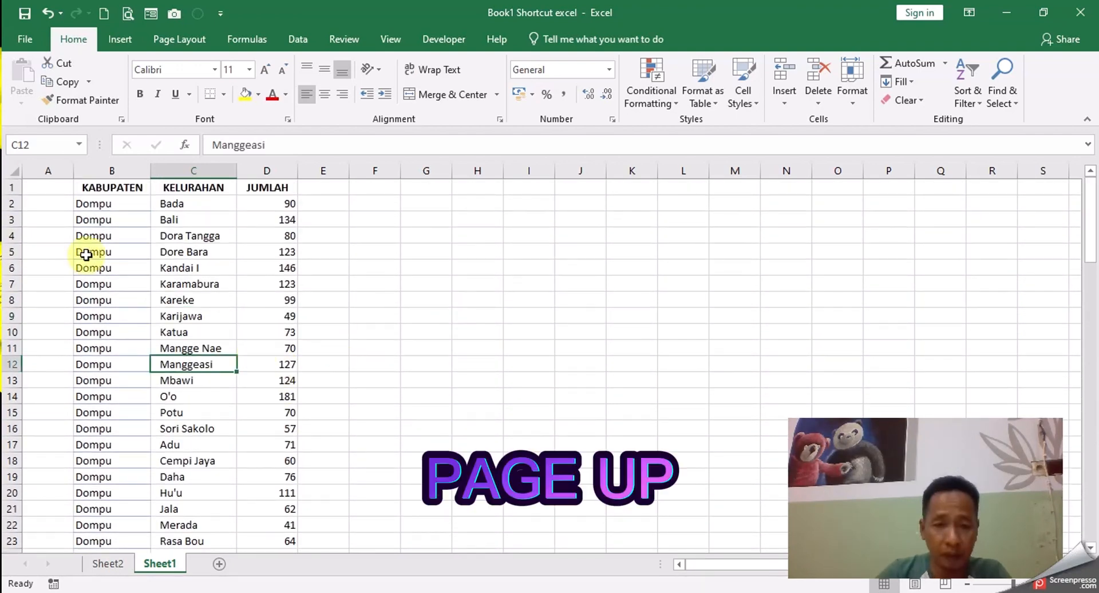
- Add two blank worksheets to the workbook, and return to the Karijawa cell C9 on Sheet1
click(221, 567)
click(268, 565)
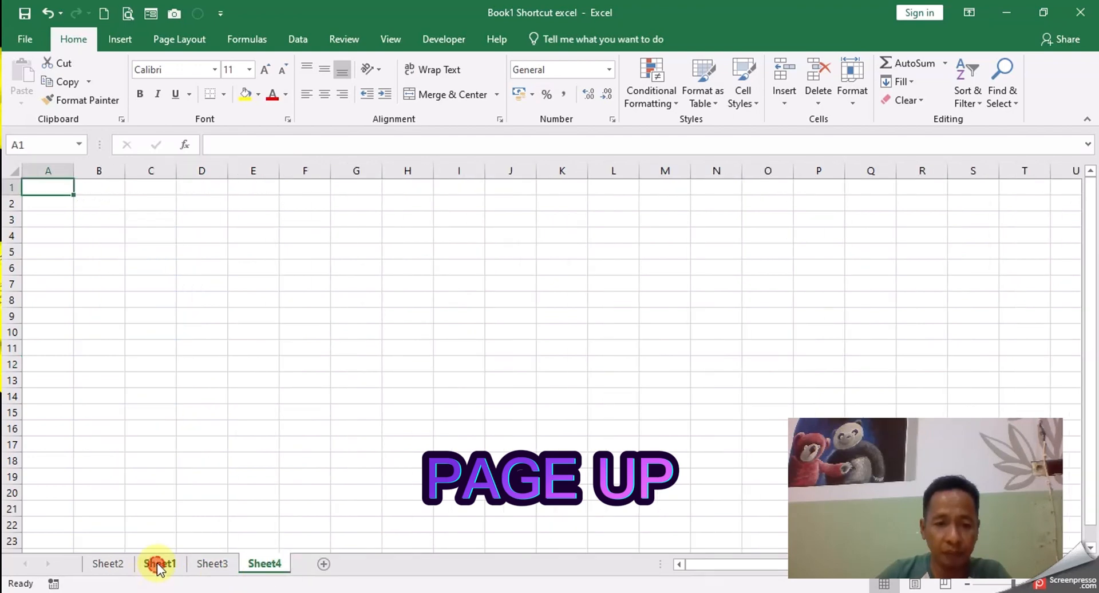
click(158, 564)
click(203, 315)
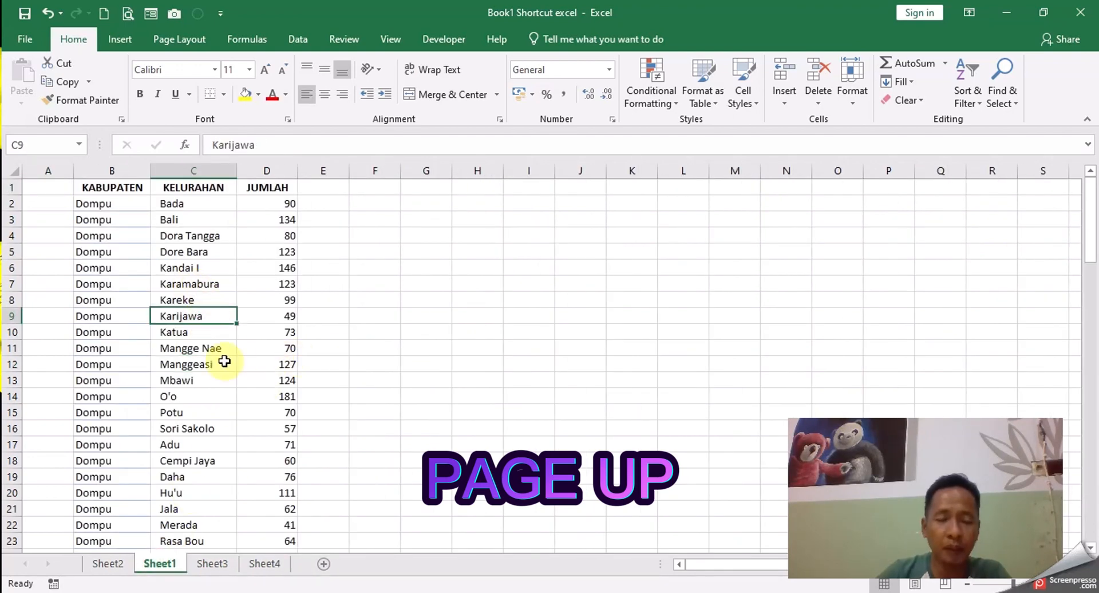
- View Sheet3, Sheet4 and Sheet2 by picking each sheet directly, and finish on Sheet1
click(212, 564)
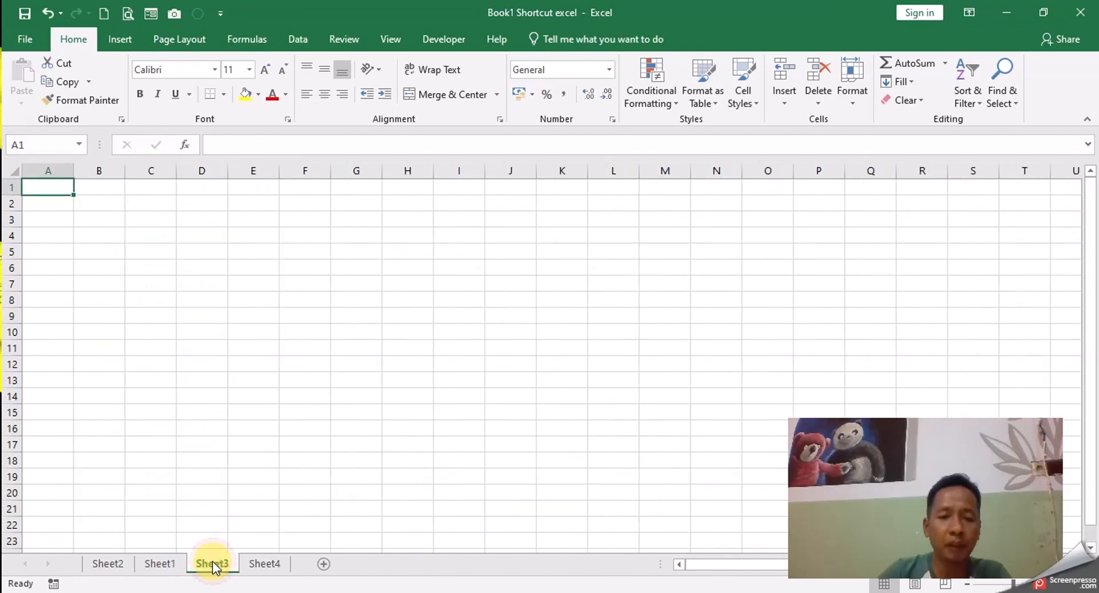
click(265, 564)
click(212, 564)
click(158, 564)
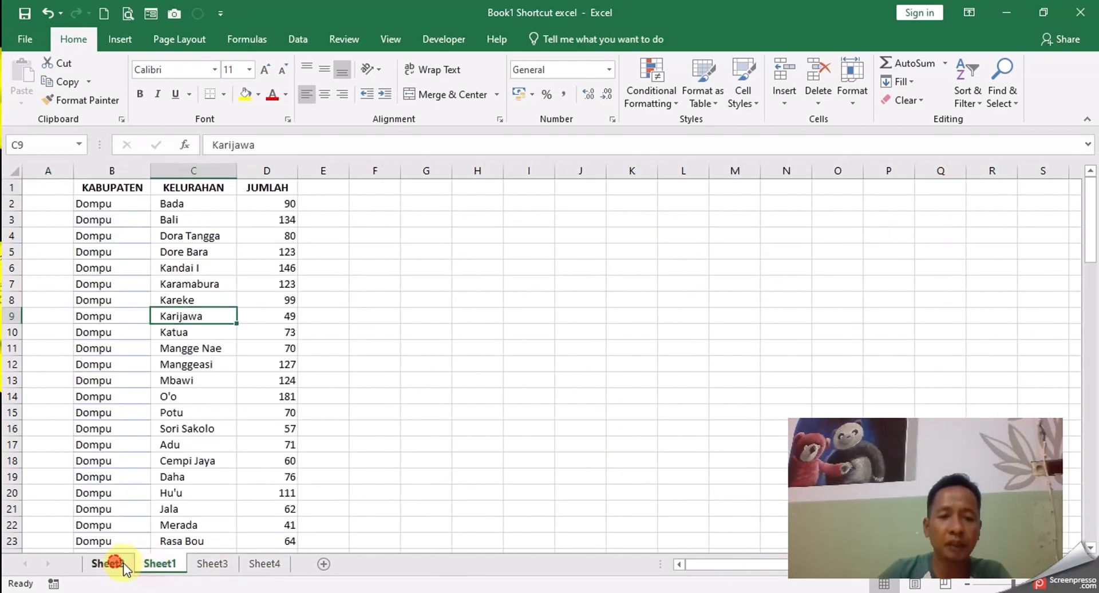
click(123, 565)
click(163, 563)
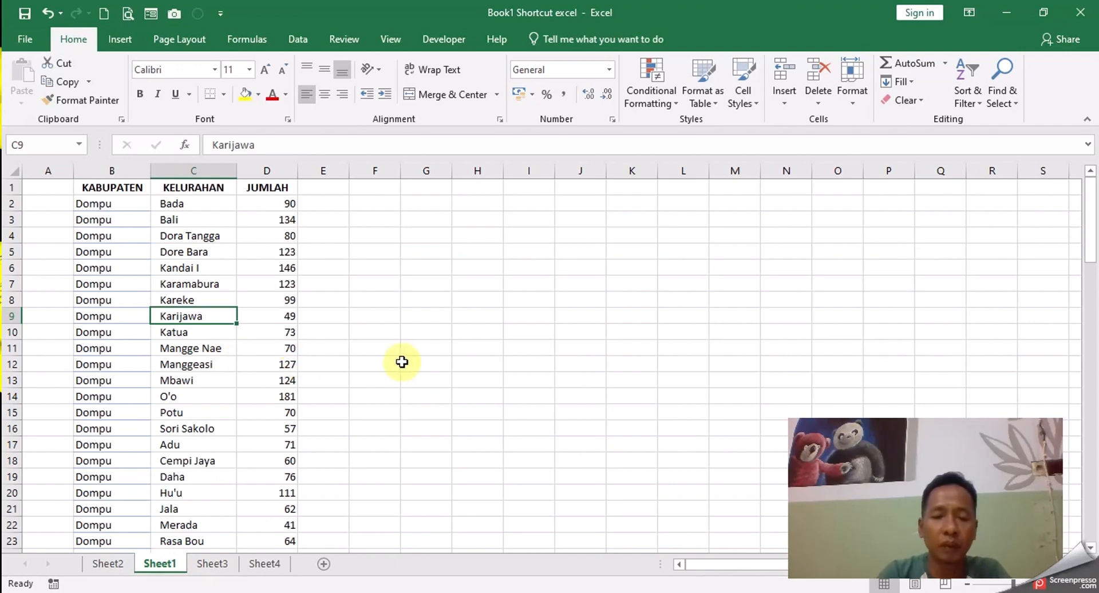
- Step through adjacent worksheets from Sheet1 back to Sheet2, forward to Sheet4, and back to Sheet1
key(ctrl+Page_Up)
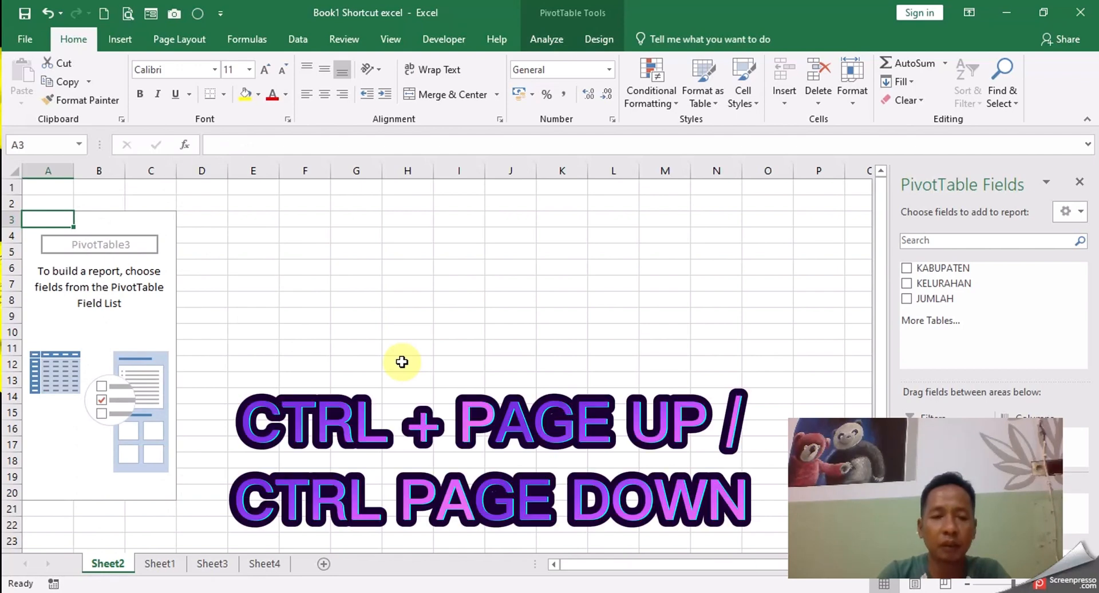
key(ctrl+Page_Down)
key(ctrl+Page_Down)
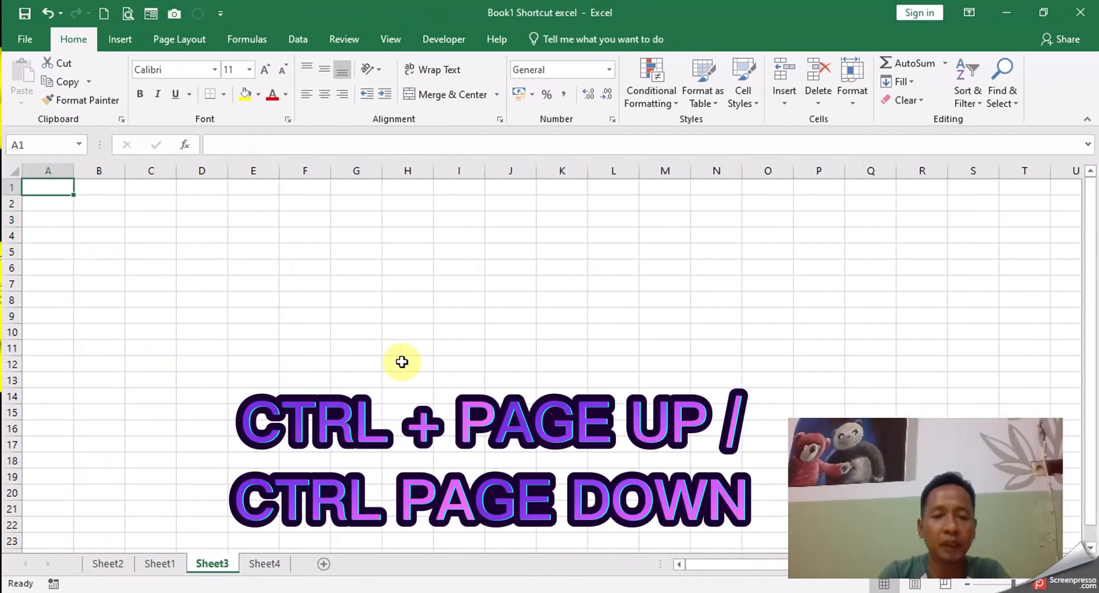
key(ctrl+Page_Down)
key(ctrl+Page_Up)
key(ctrl+Page_Up)
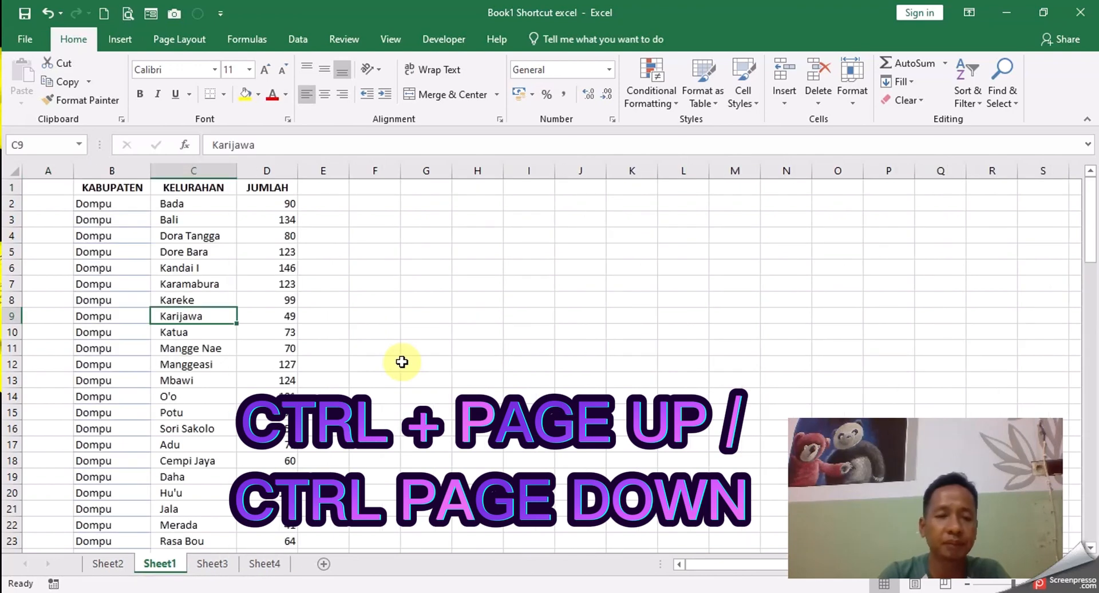
- Open the Karijawa cell C9 for editing, close it without changes, and jump to the KELURAHAN header in C1
click(402, 362)
click(195, 236)
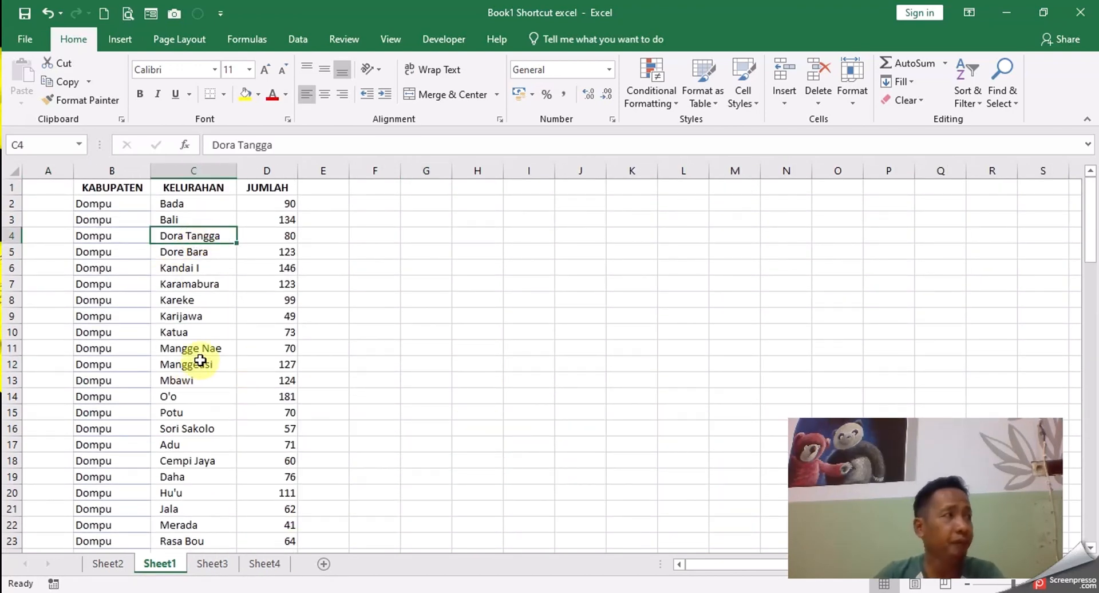
click(202, 313)
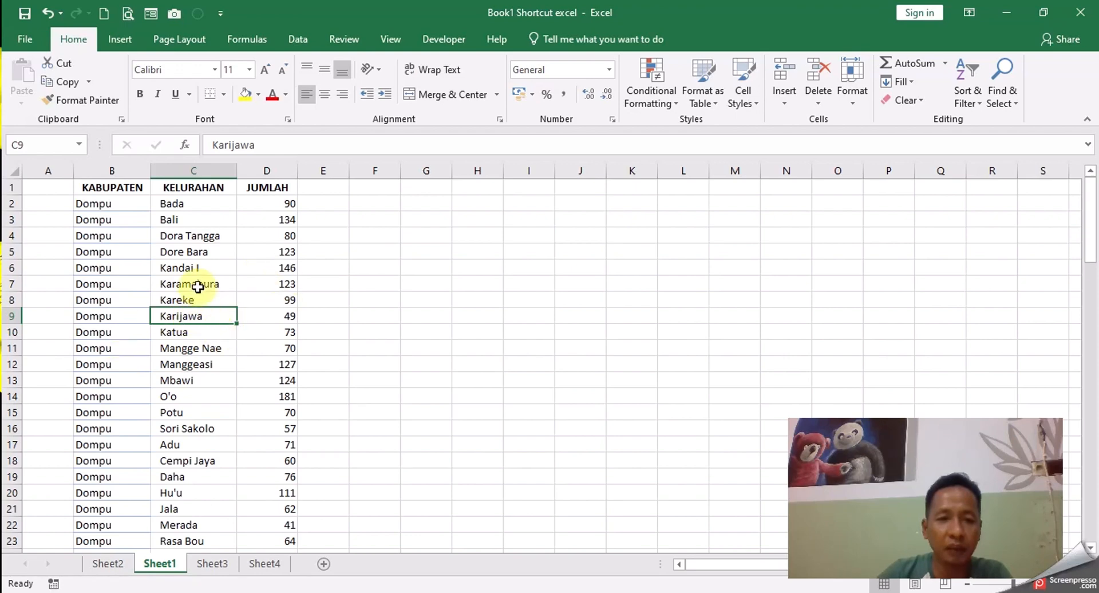
double_click(215, 315)
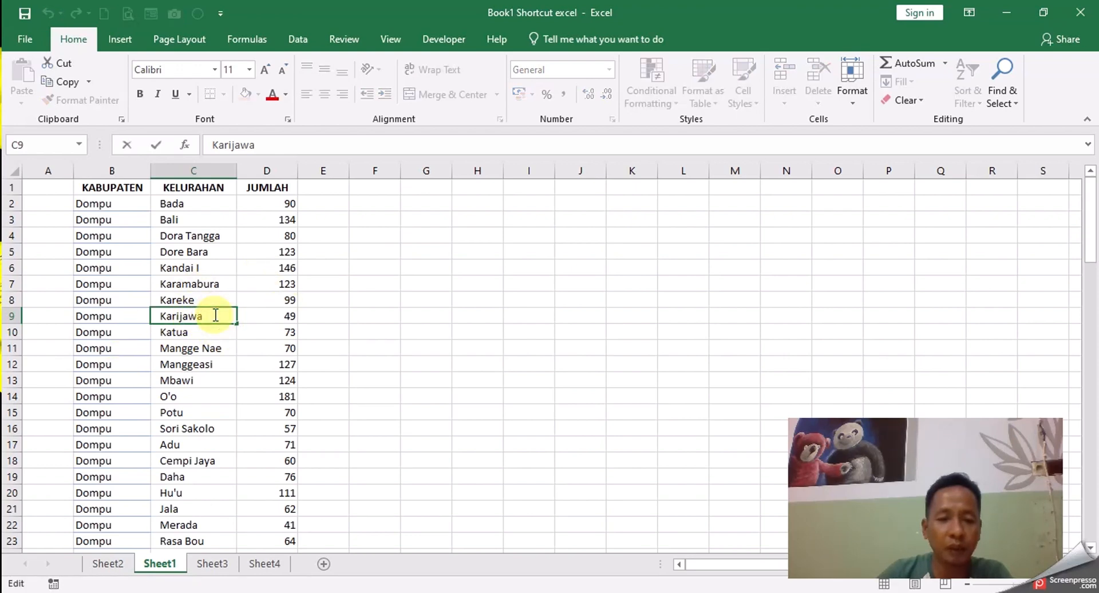
key(Return)
click(210, 316)
key(ctrl+Up)
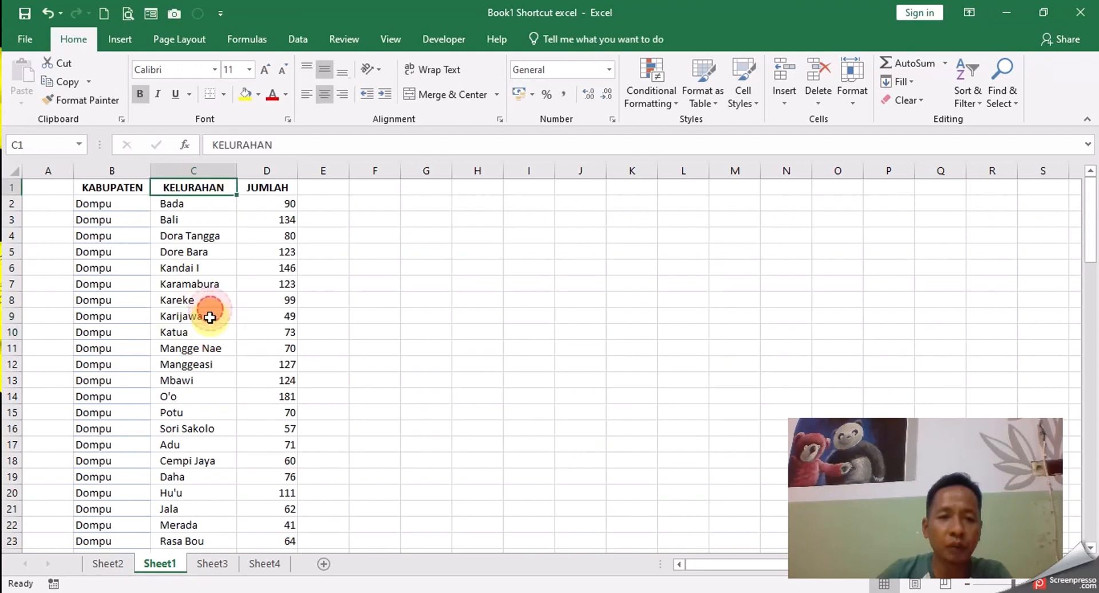
- Open the Bali cell C3 for in-cell editing, and leave it by selecting the Kandai I cell
click(211, 219)
key(F2)
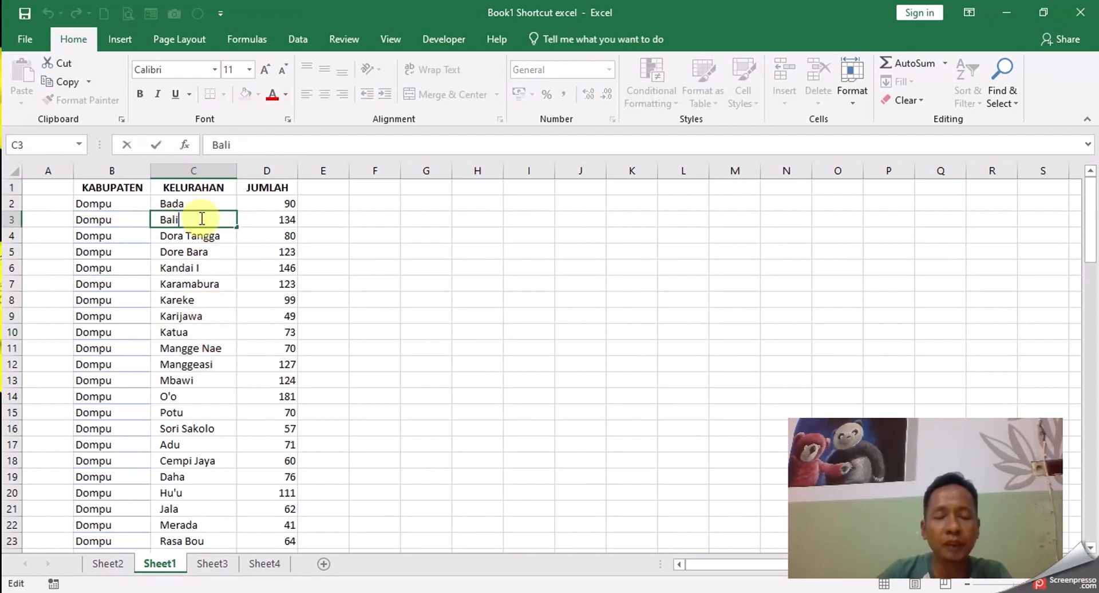
click(210, 267)
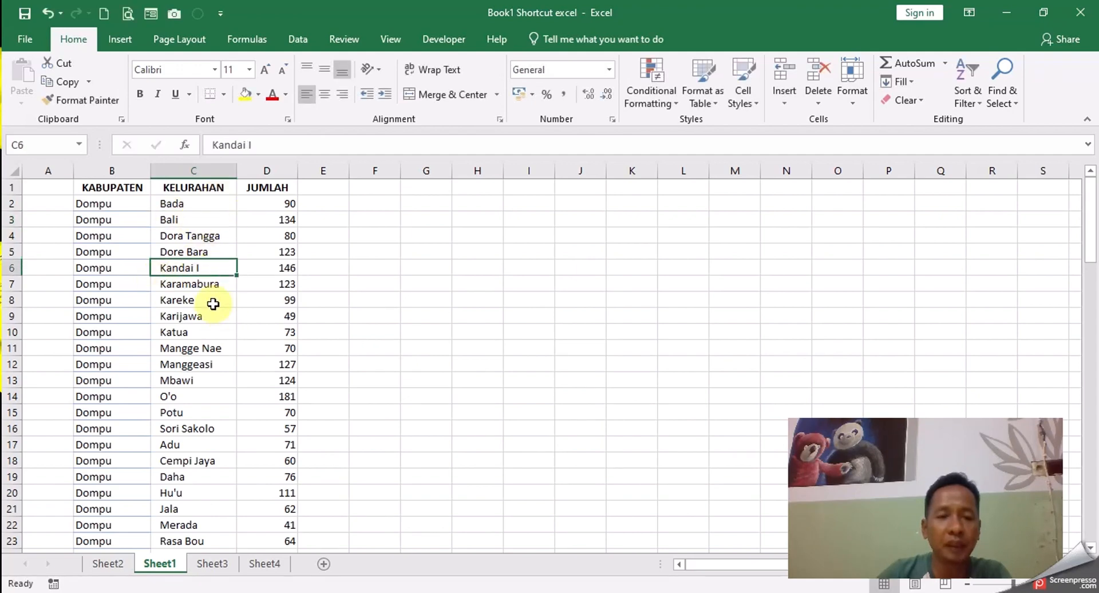
- Reopen the Bali cell C3 for in-cell editing, and do the same for the Karamabura cell C7
click(201, 220)
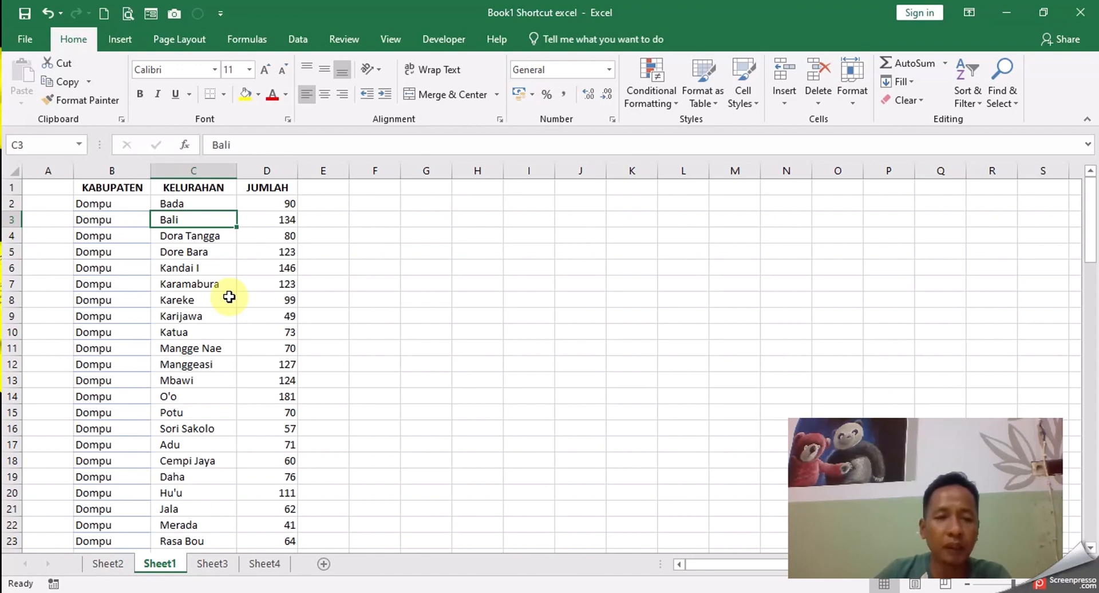
key(F2)
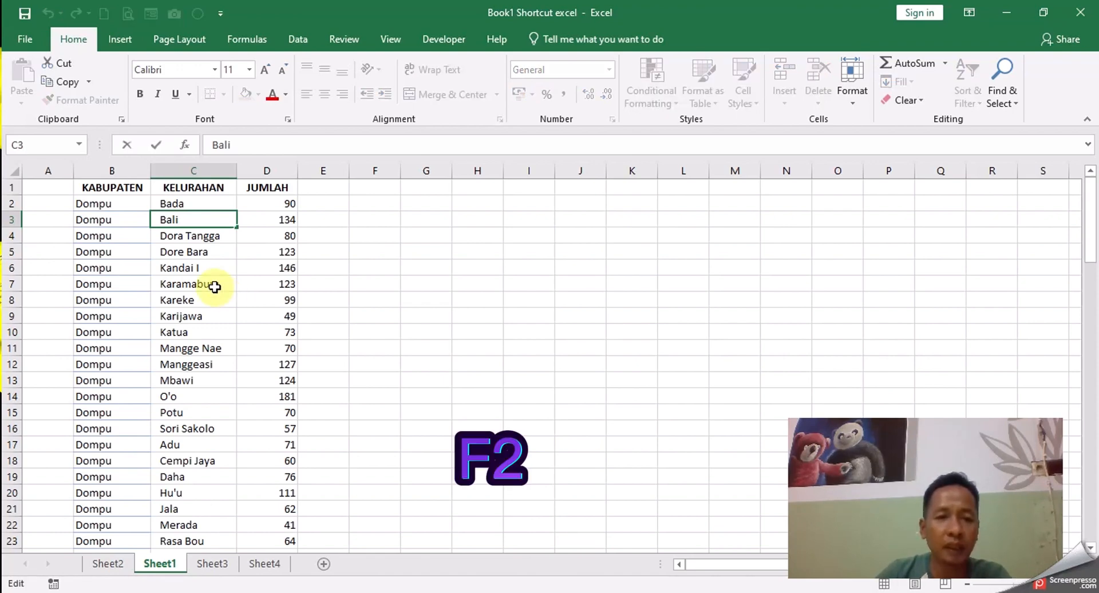
click(216, 287)
key(F2)
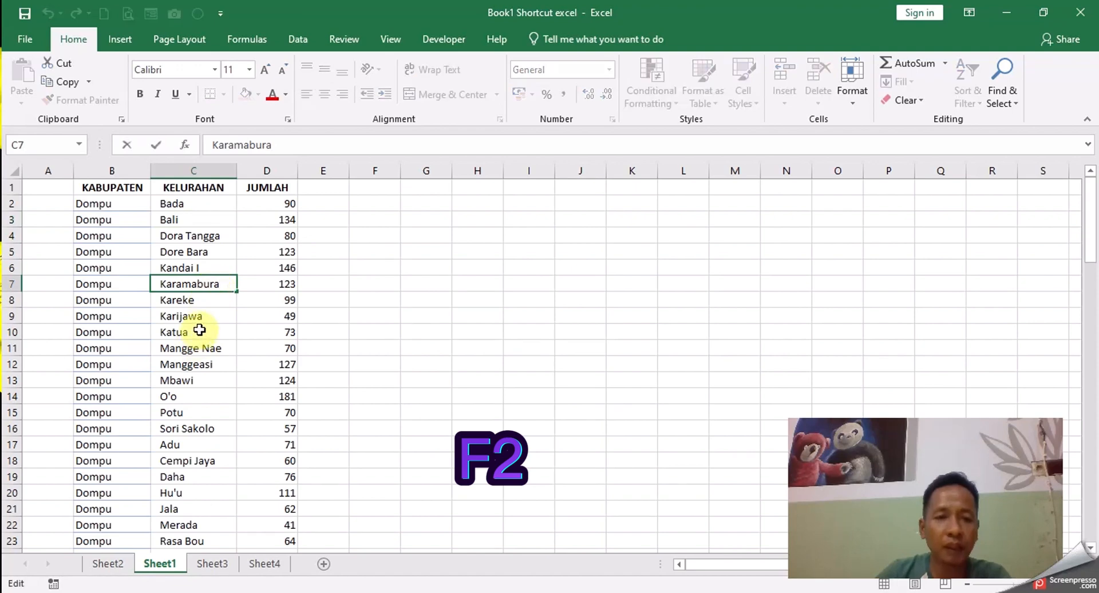
- Open the Katua cell C10 for in-cell editing, highlight its text, and leave it unchanged by selecting other cells
click(199, 329)
key(F2)
drag(200, 331, 159, 332)
click(206, 352)
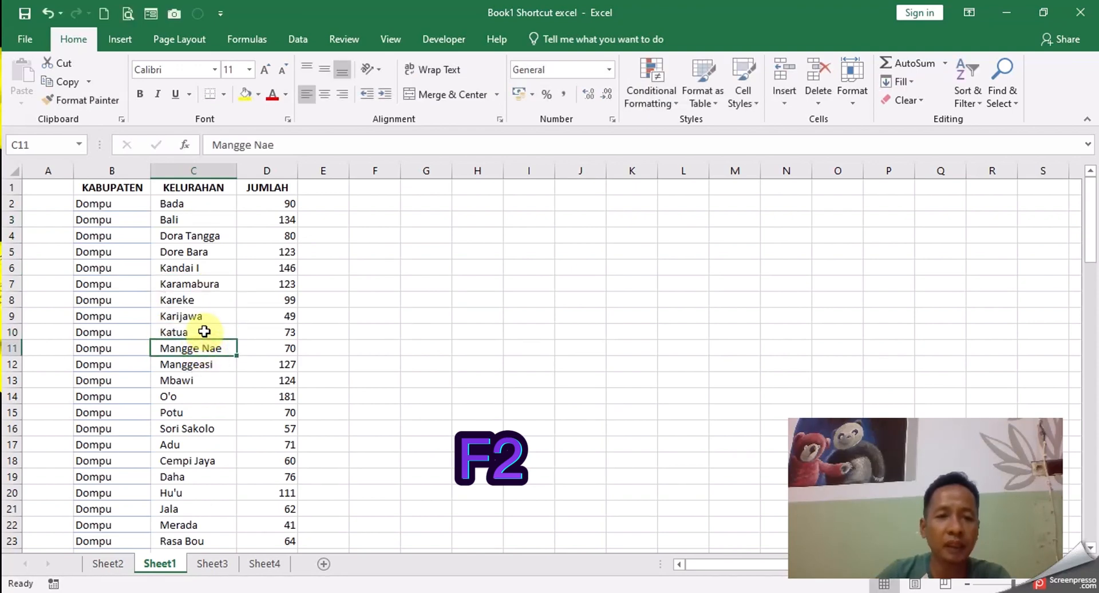
click(215, 380)
click(403, 279)
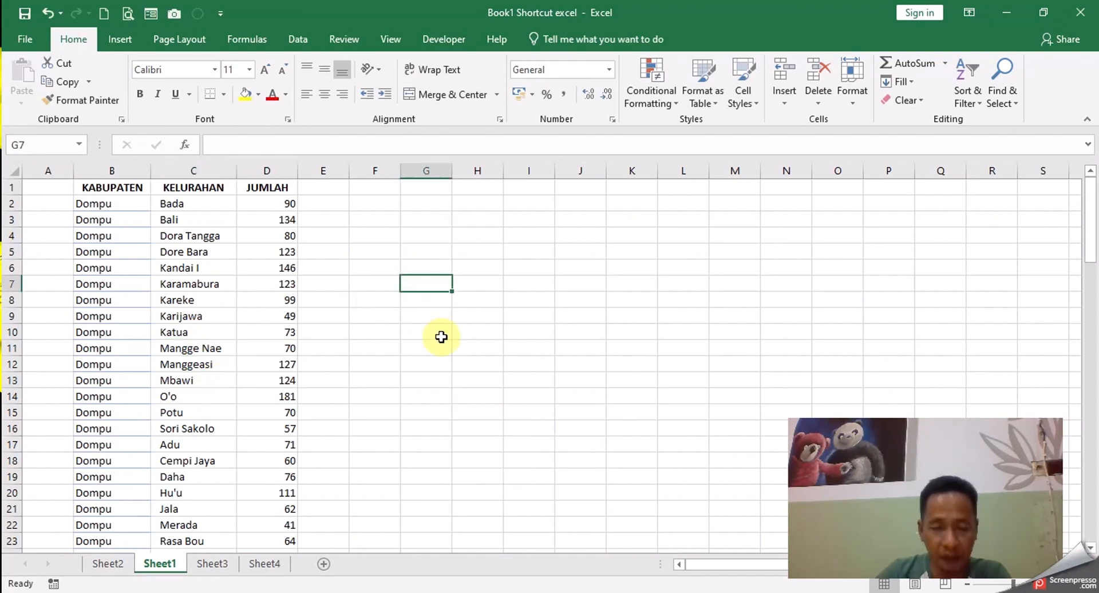
- Insert the current date as a fixed value in cell F3 and widen column F slightly
click(375, 223)
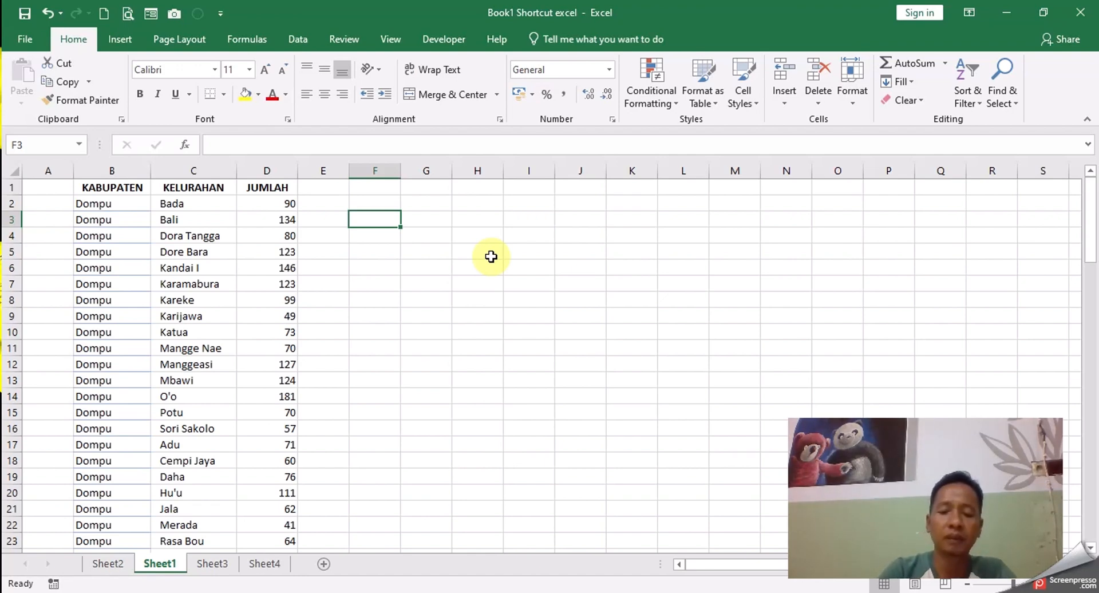
key(ctrl+semicolon)
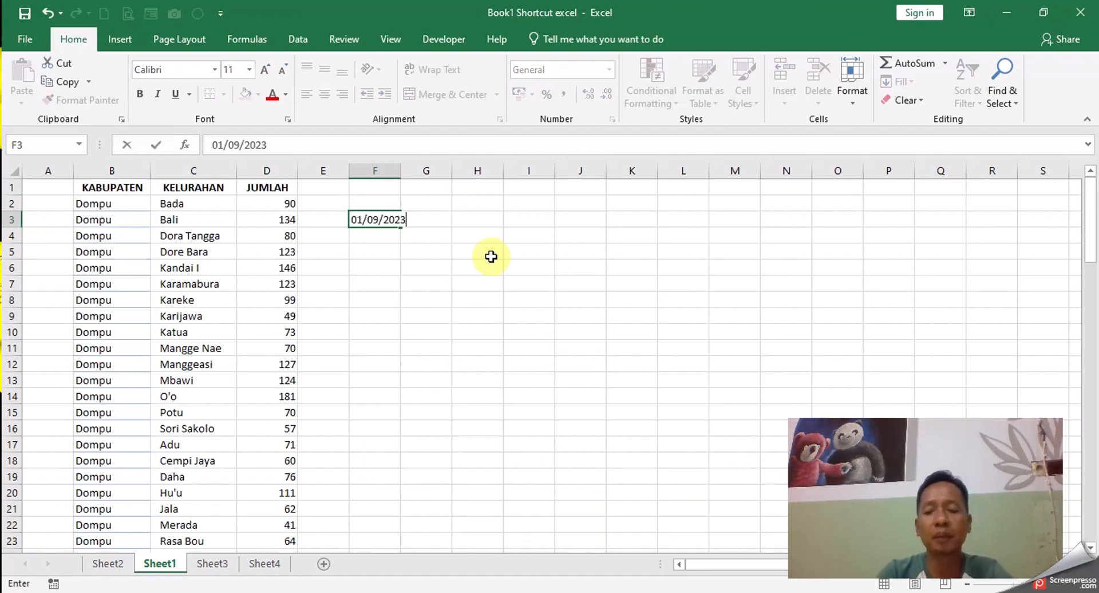
key(Return)
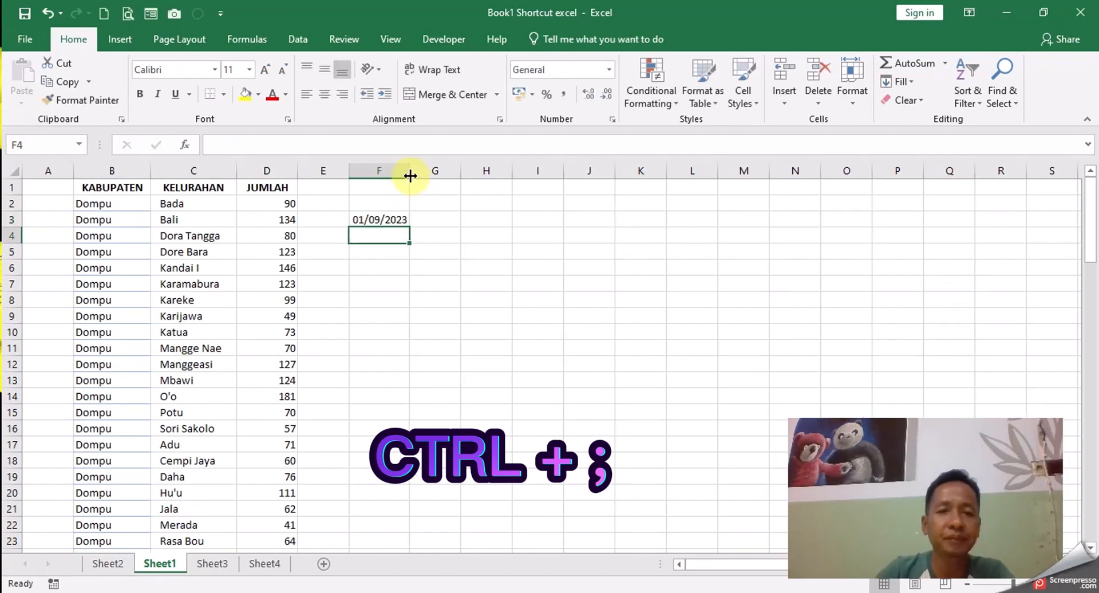
drag(409, 171, 429, 171)
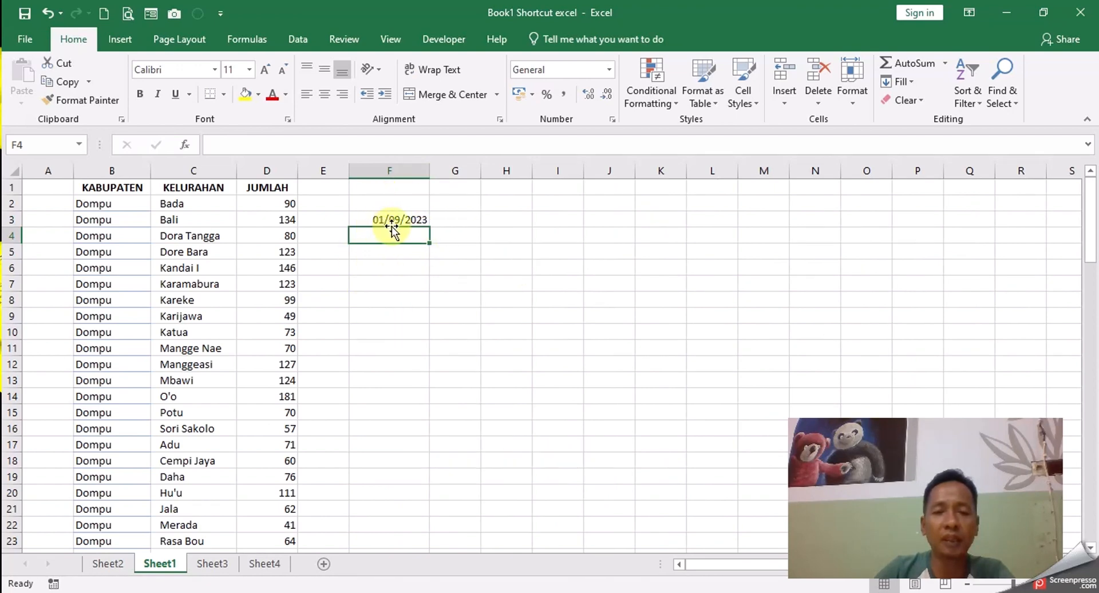
click(369, 220)
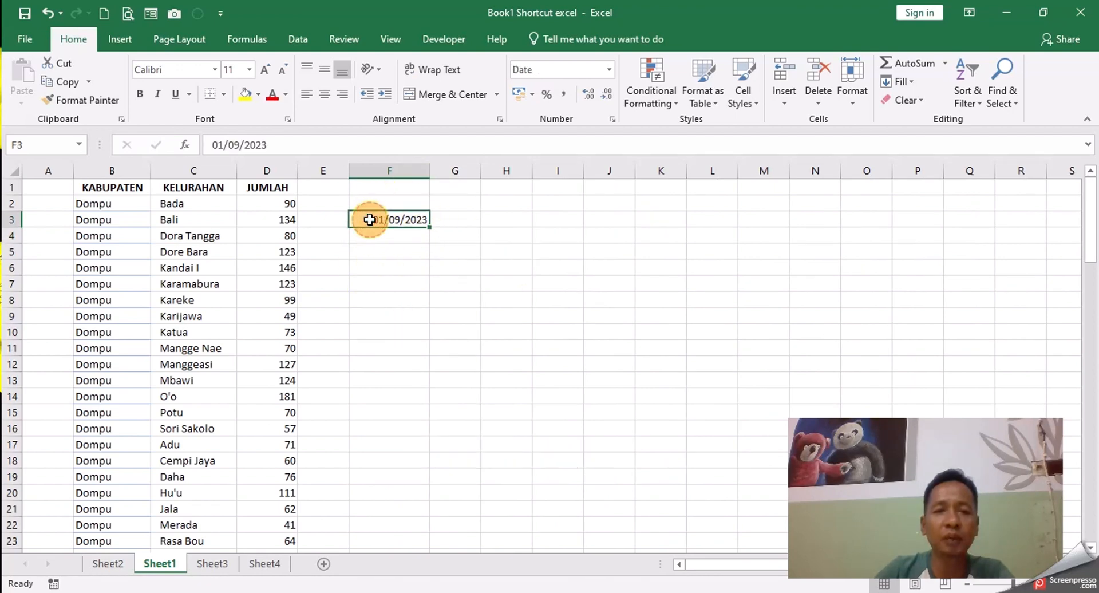
- Insert the current time as a fixed value in cell F4, and check the date and time cells
click(393, 236)
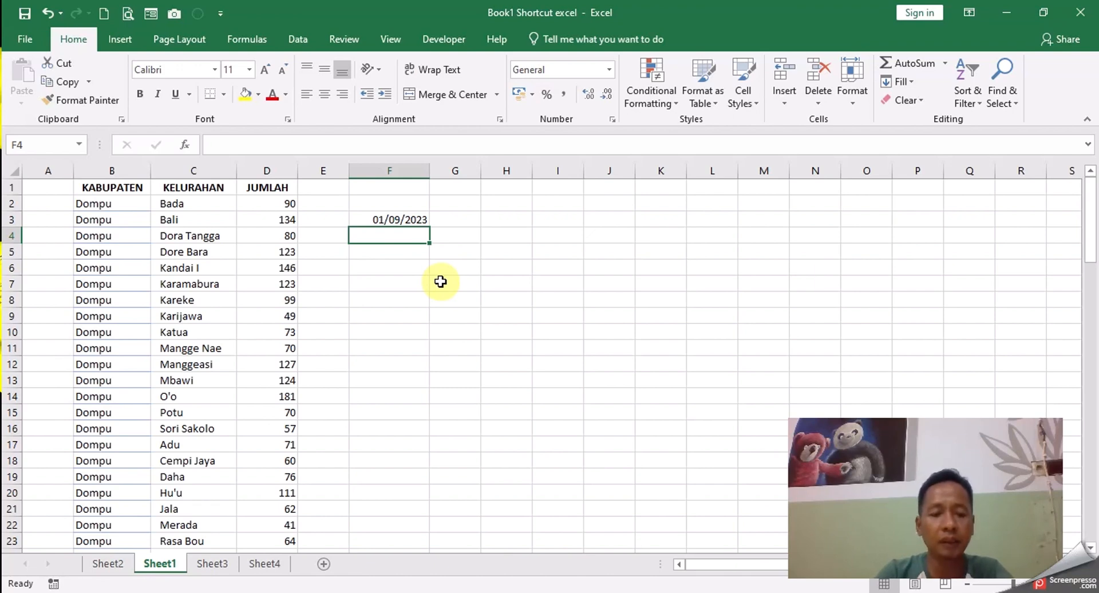
key(ctrl+shift+semicolon)
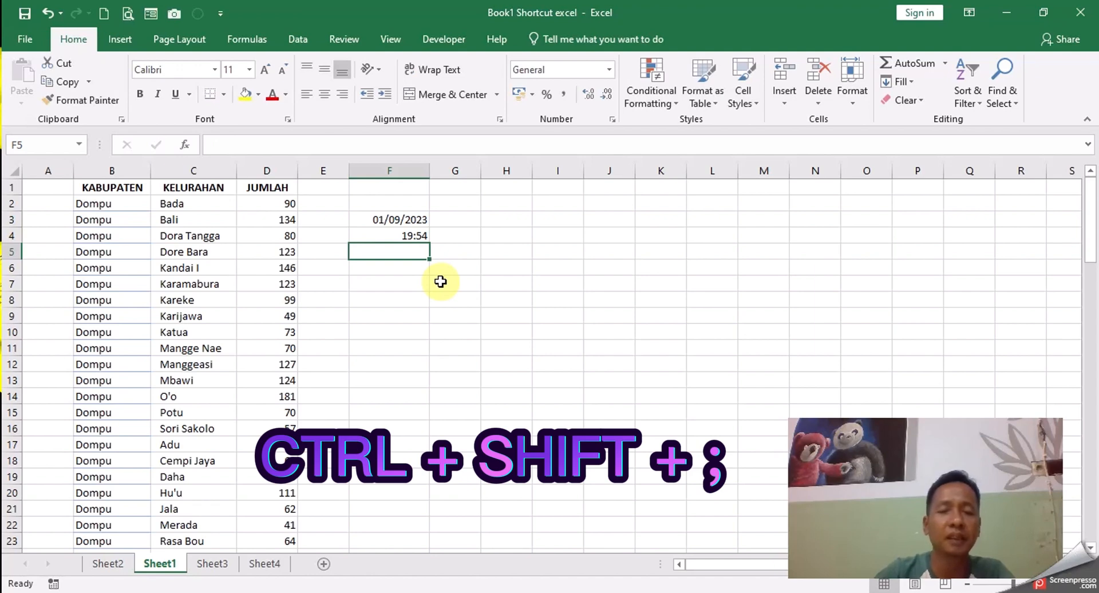
click(379, 219)
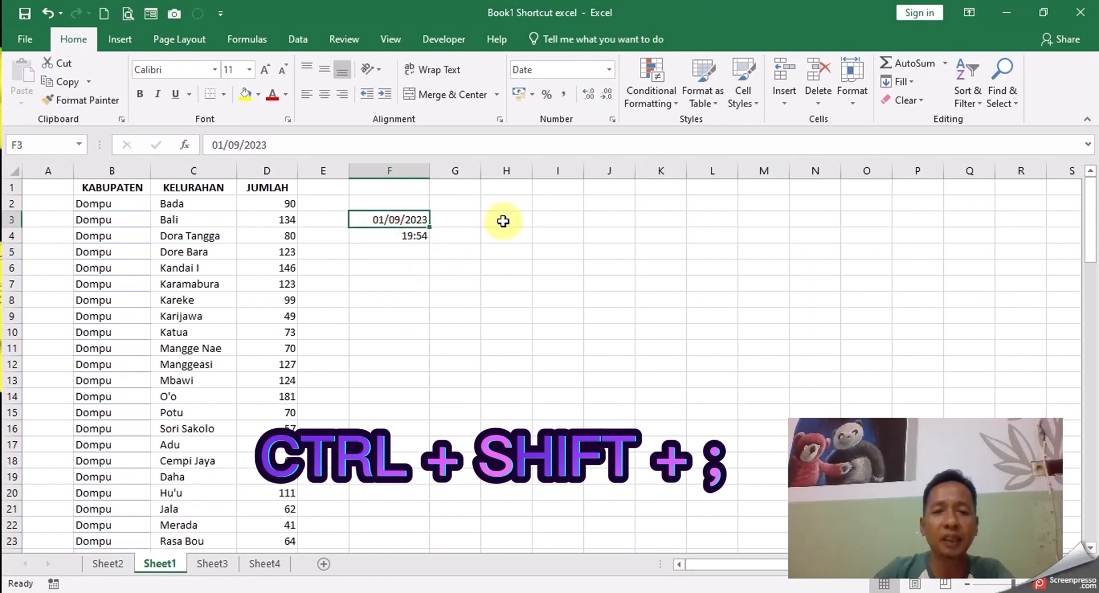
click(392, 237)
click(332, 303)
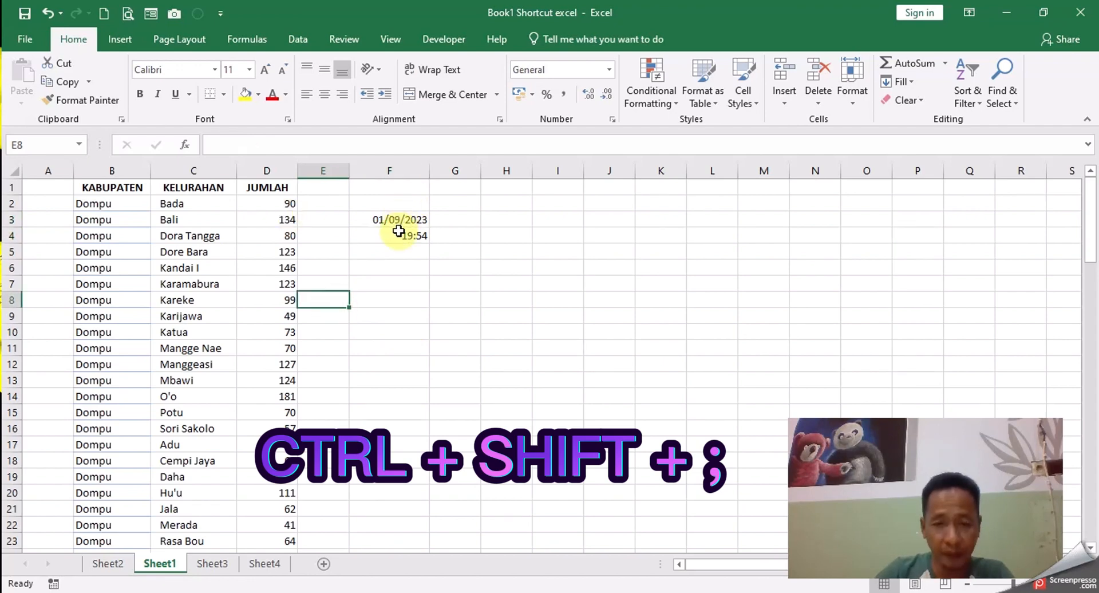